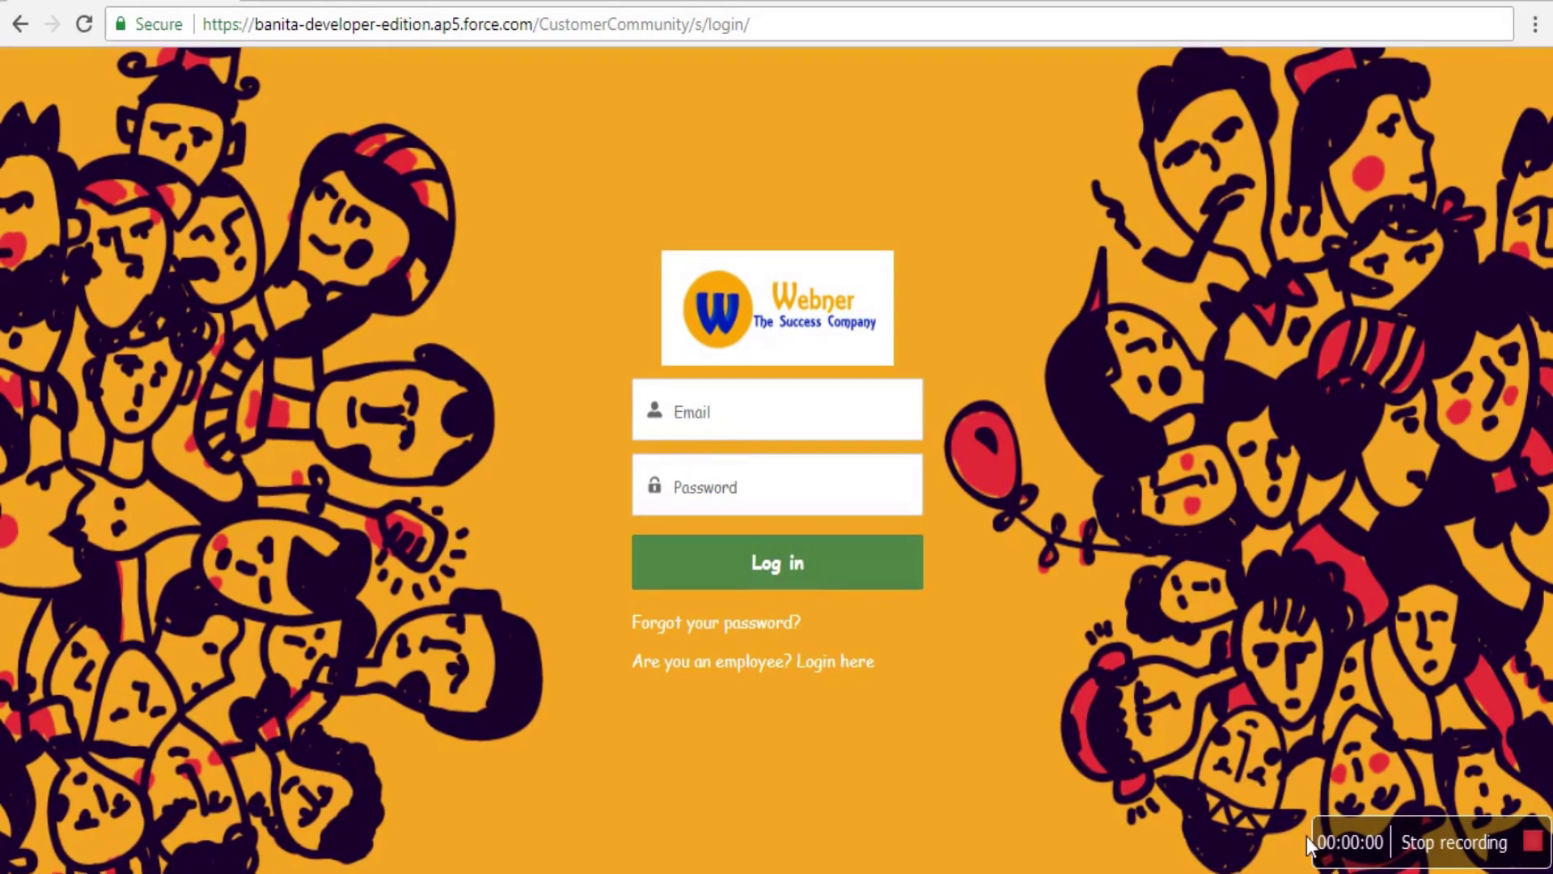
- Enter the customer's login email and password on the sign-in form
{"action": "left_click", "coordinate": [708, 421]}
{"action": "key", "text": "Tab"}
{"action": "type", "text": "123456789"}
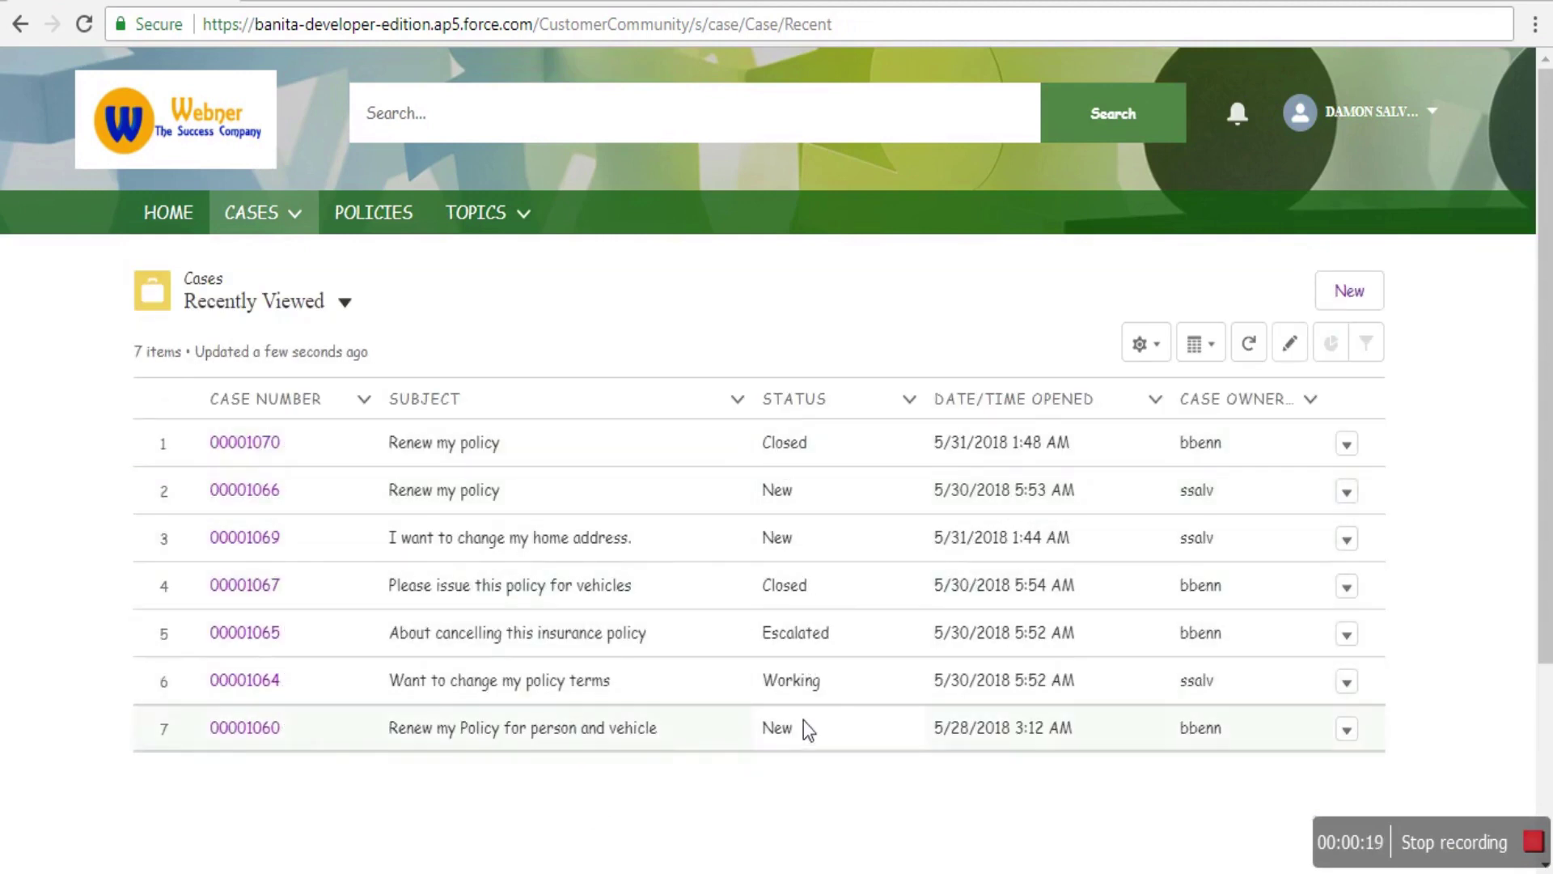
{"action": "left_click", "coordinate": [345, 301]}
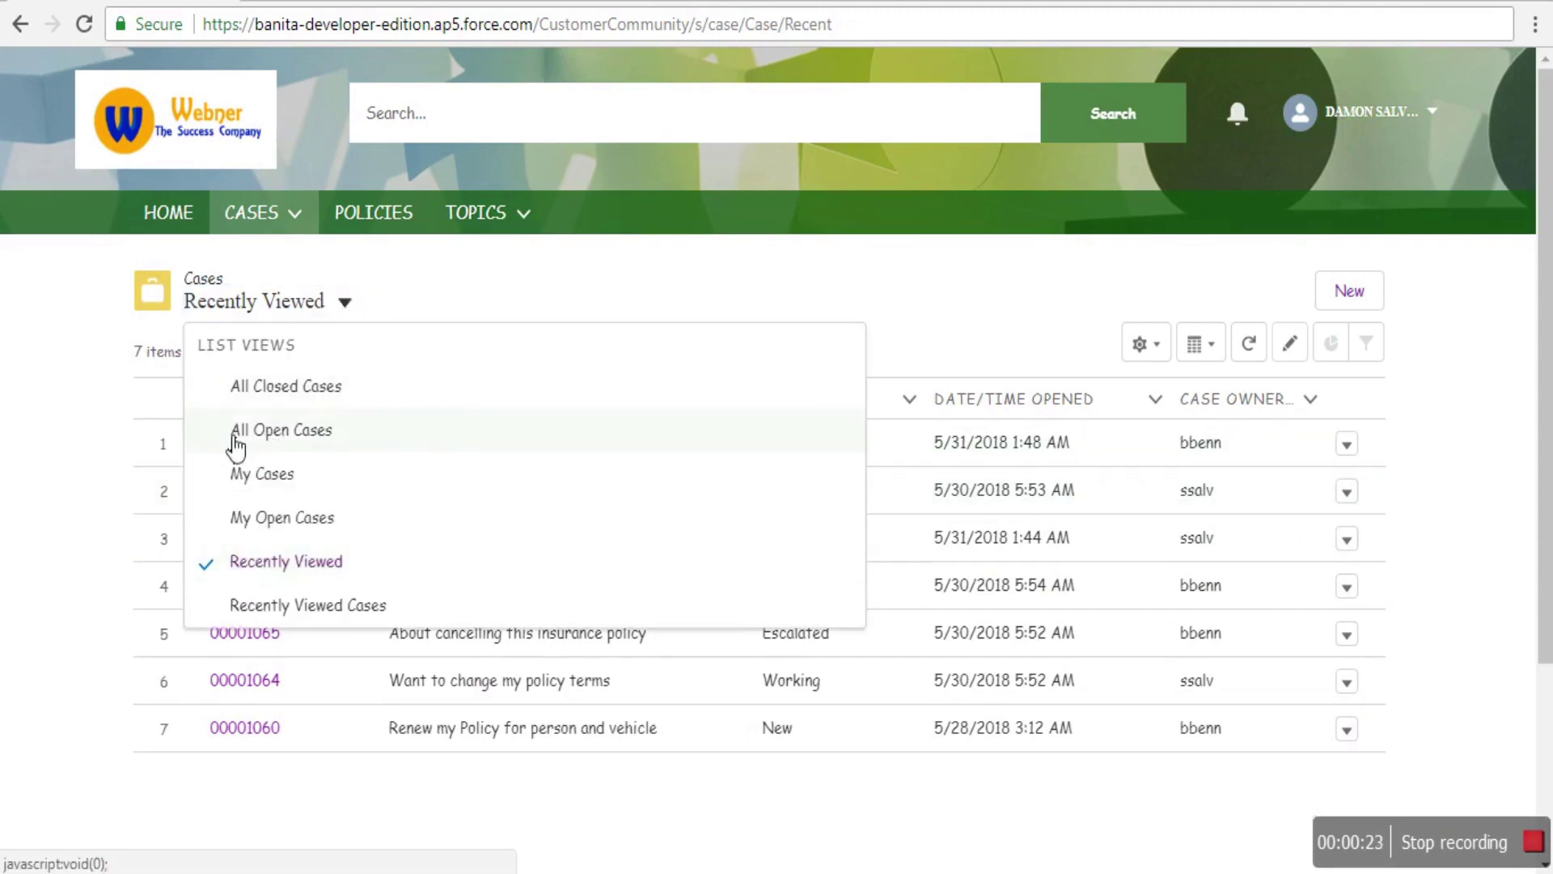
{"action": "left_click", "coordinate": [229, 435]}
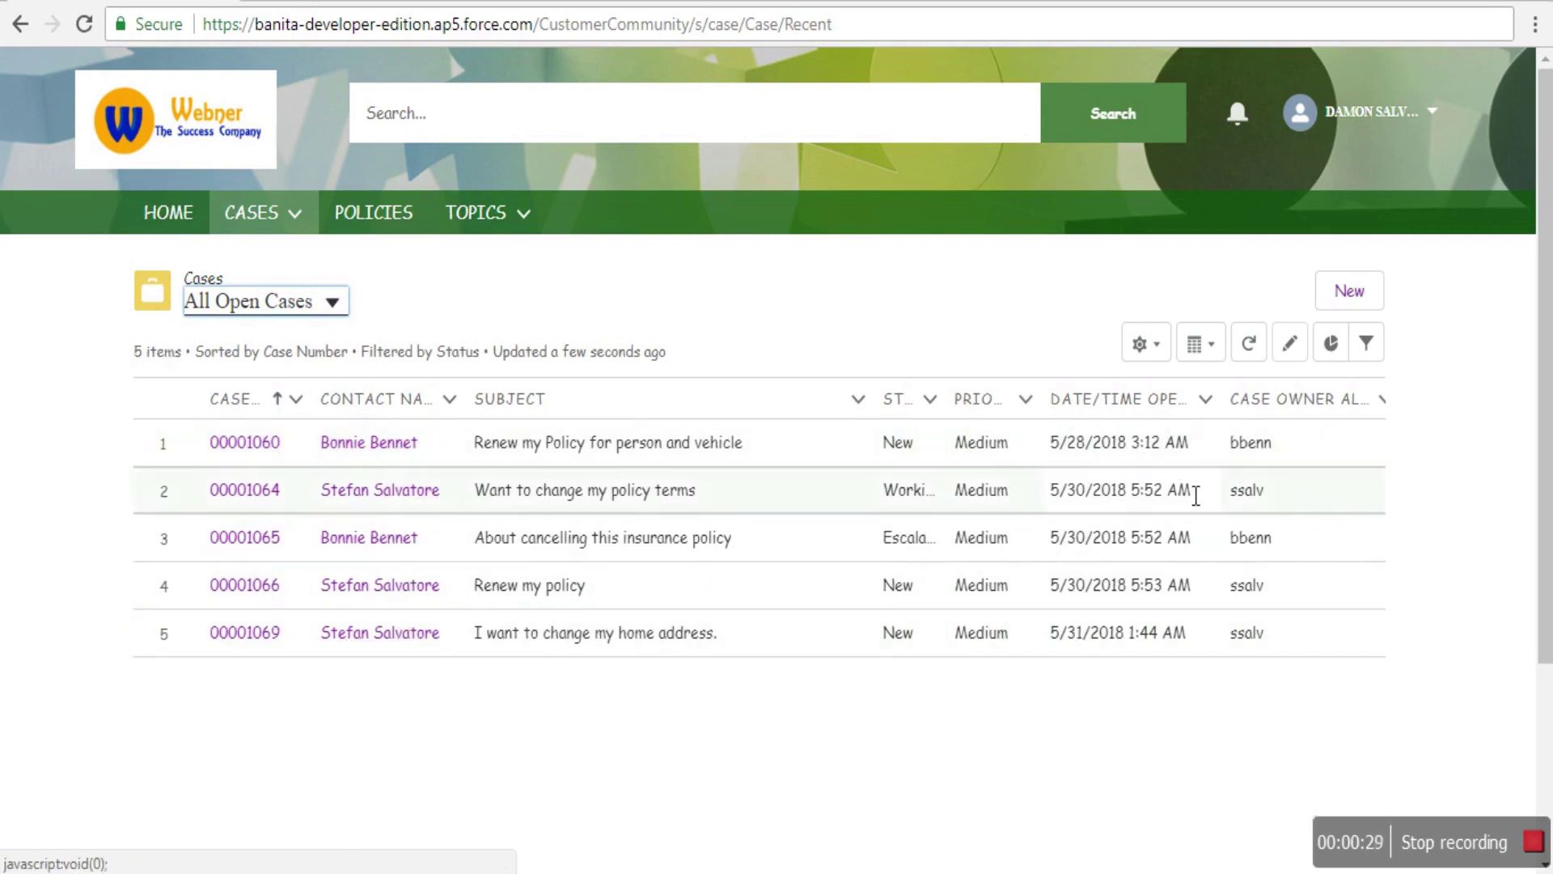
{"action": "left_click", "coordinate": [309, 227]}
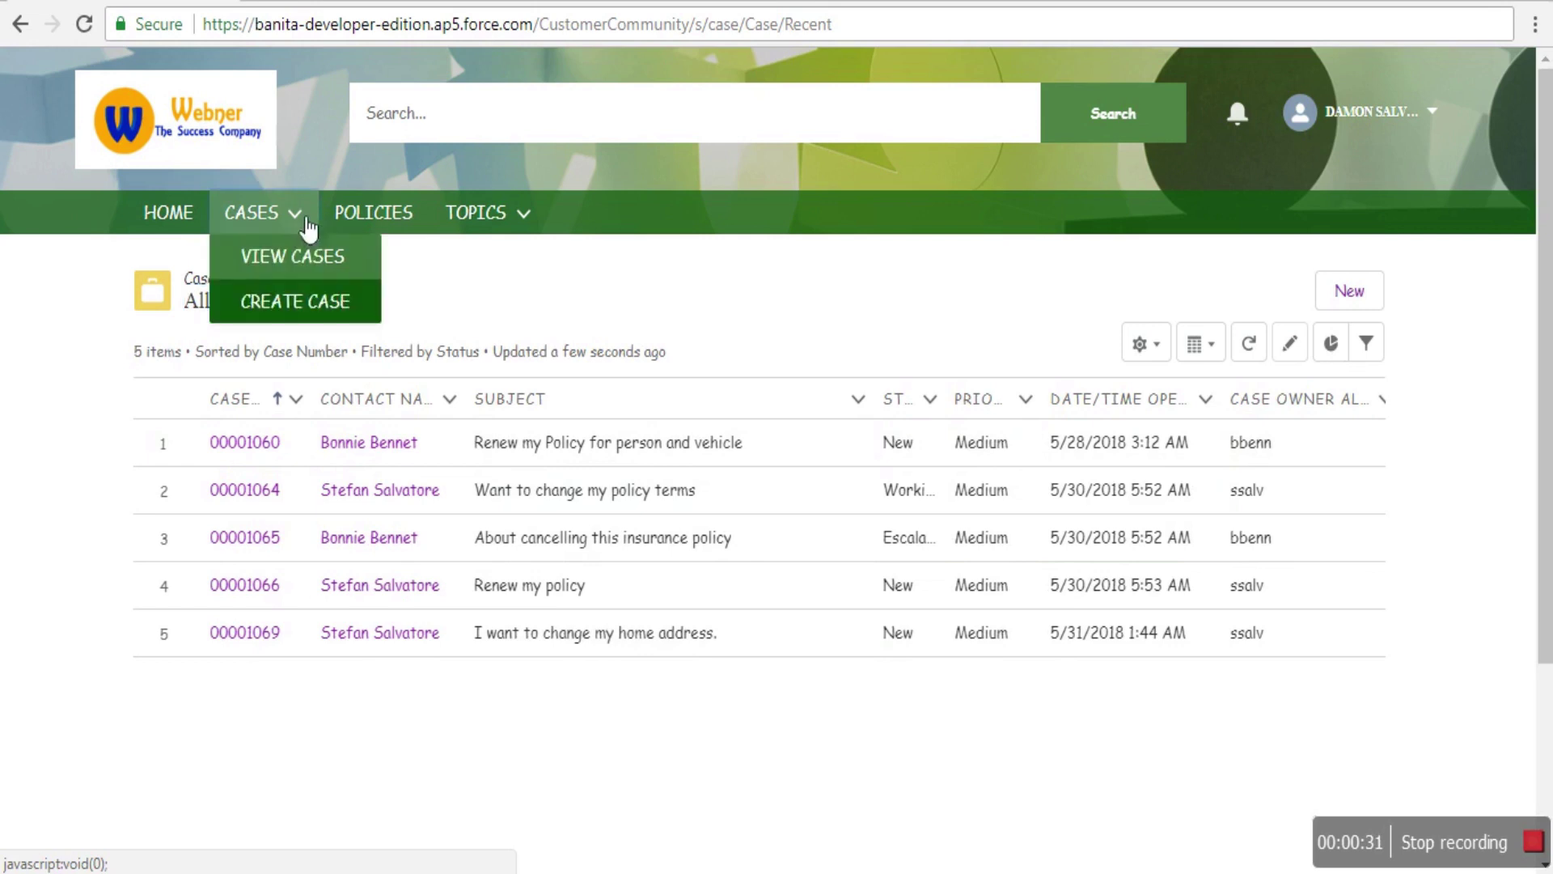
{"action": "left_click", "coordinate": [310, 263]}
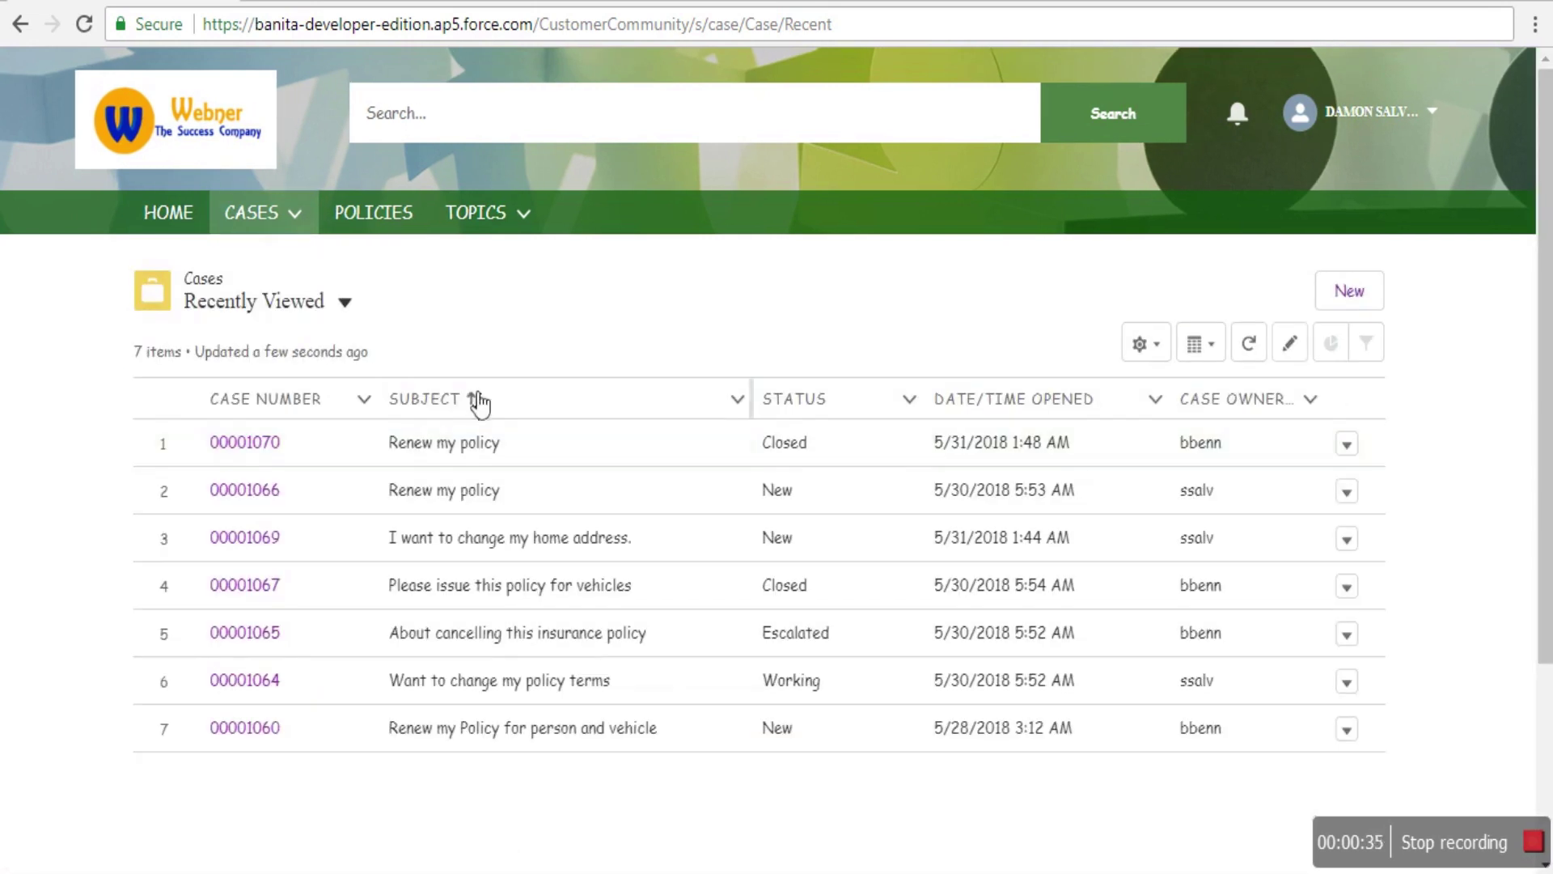
- Start a new case from the Cases menu, keeping its status as New
{"action": "left_click", "coordinate": [302, 217]}
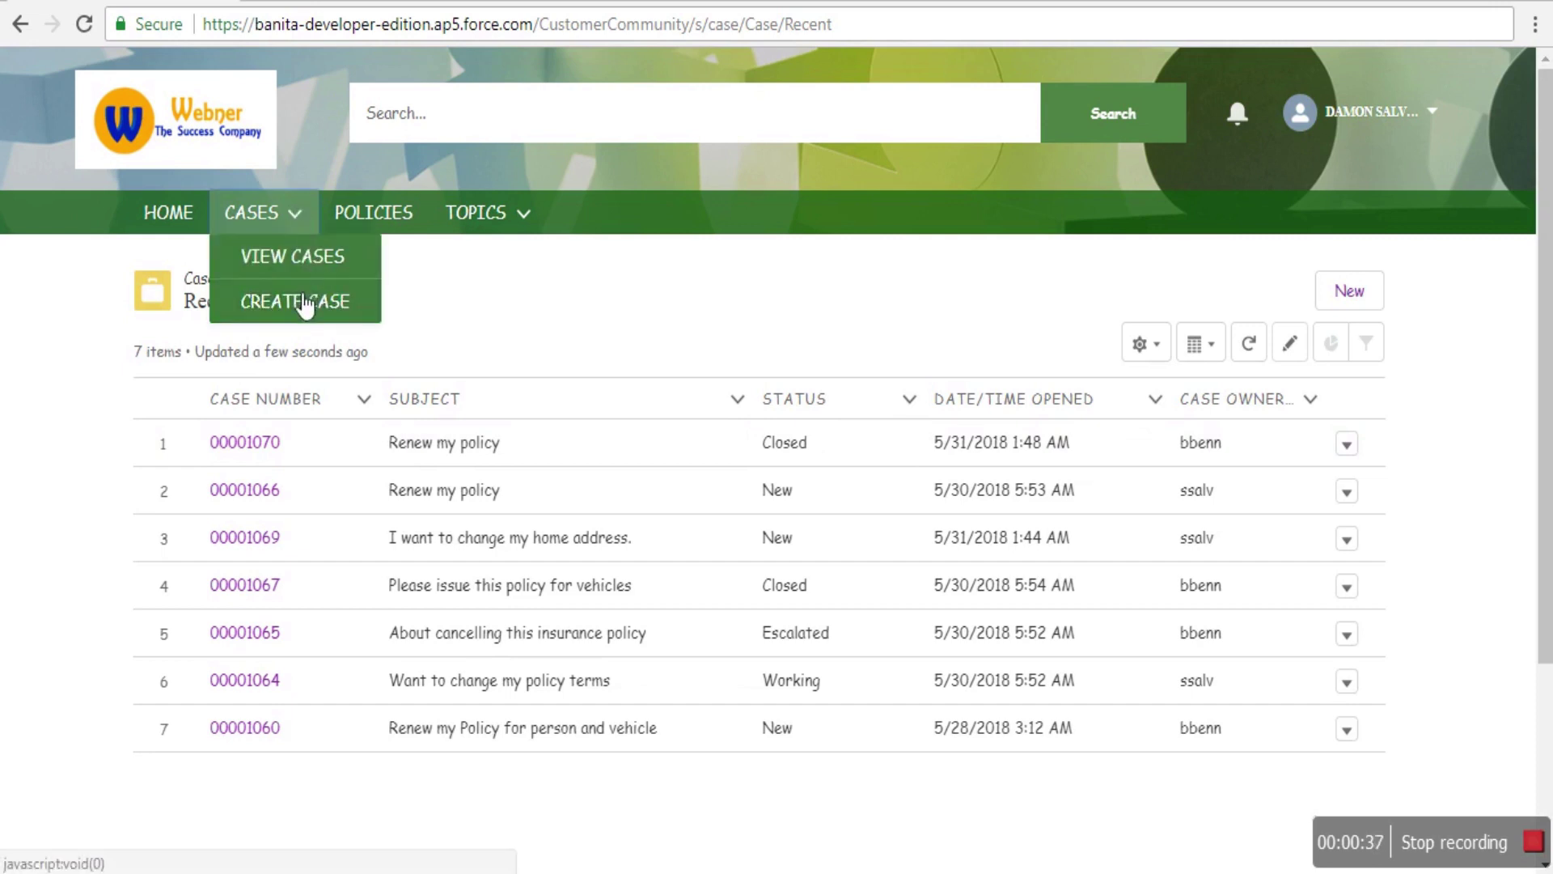
{"action": "left_click", "coordinate": [305, 302]}
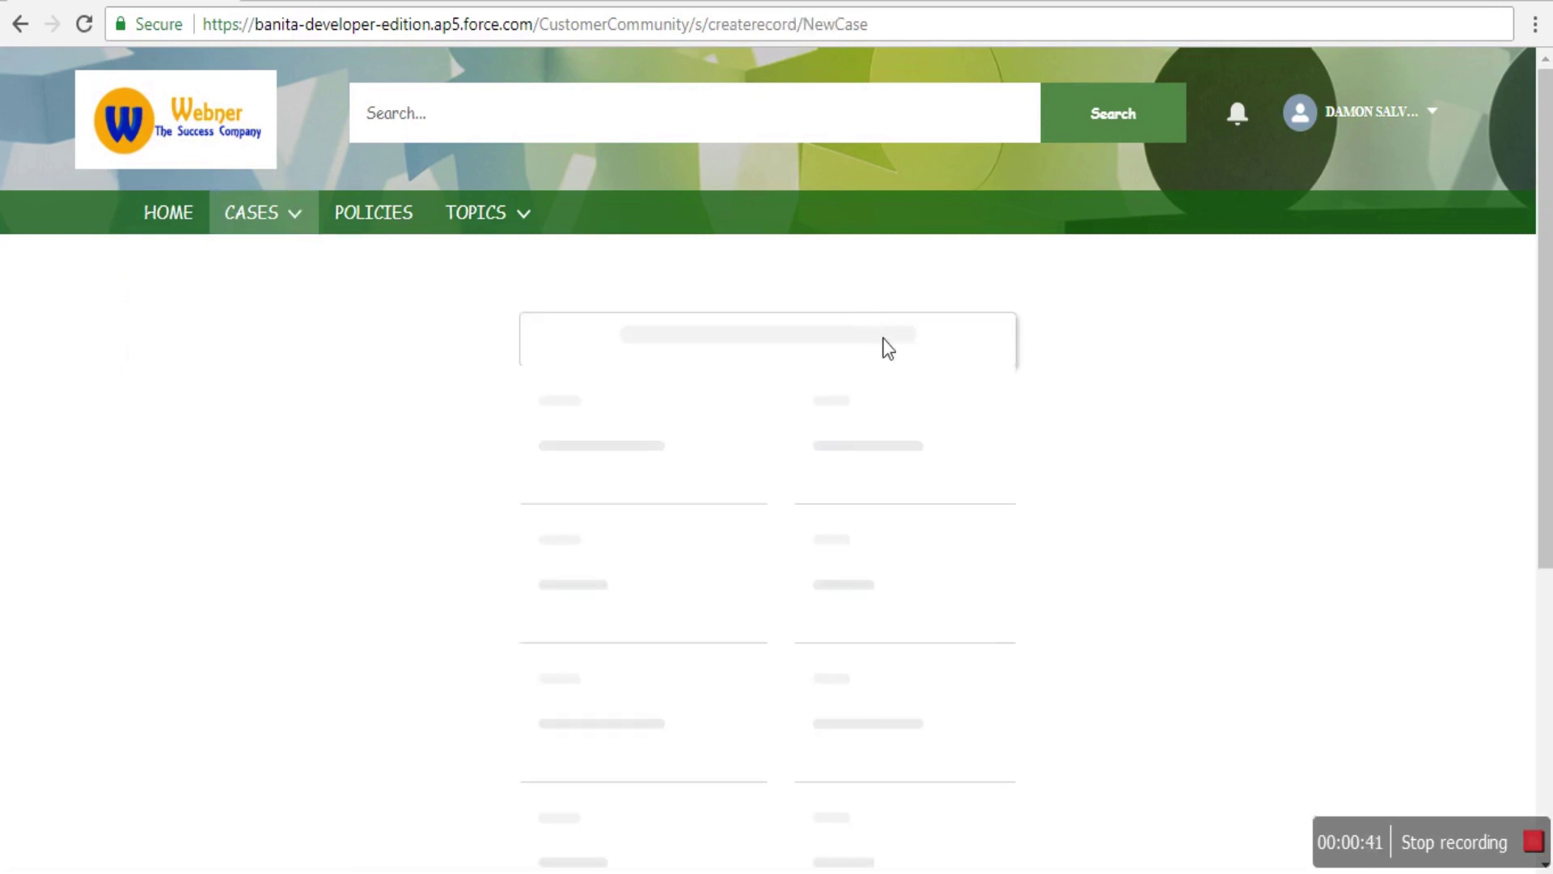
{"action": "scroll", "coordinate": [1202, 550], "scroll_direction": "down", "scroll_amount": 5}
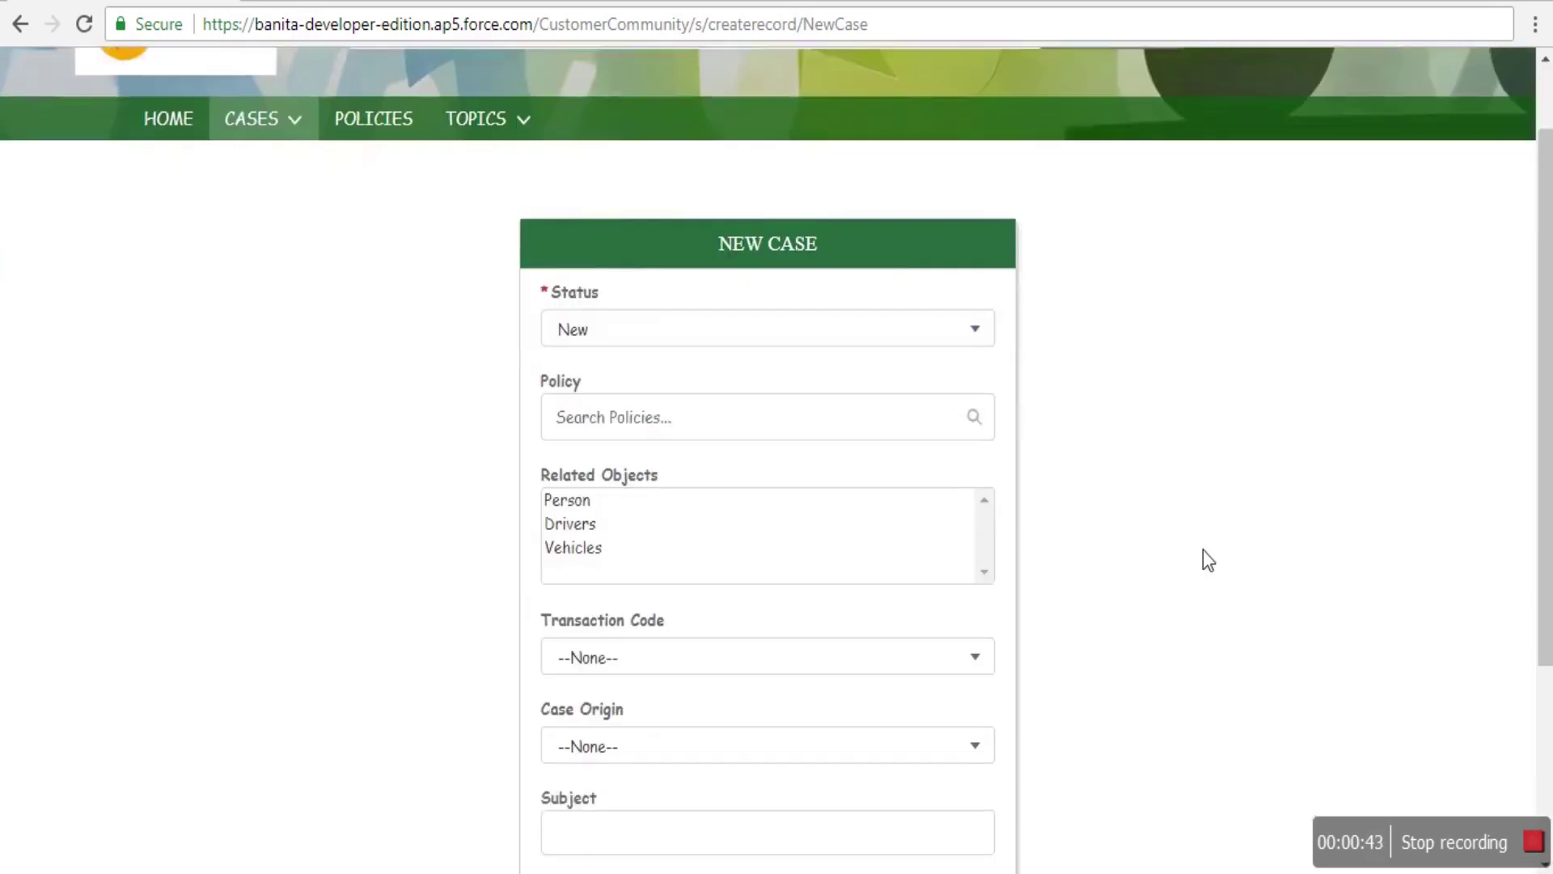
{"action": "scroll", "coordinate": [1202, 555], "scroll_direction": "up", "scroll_amount": 5}
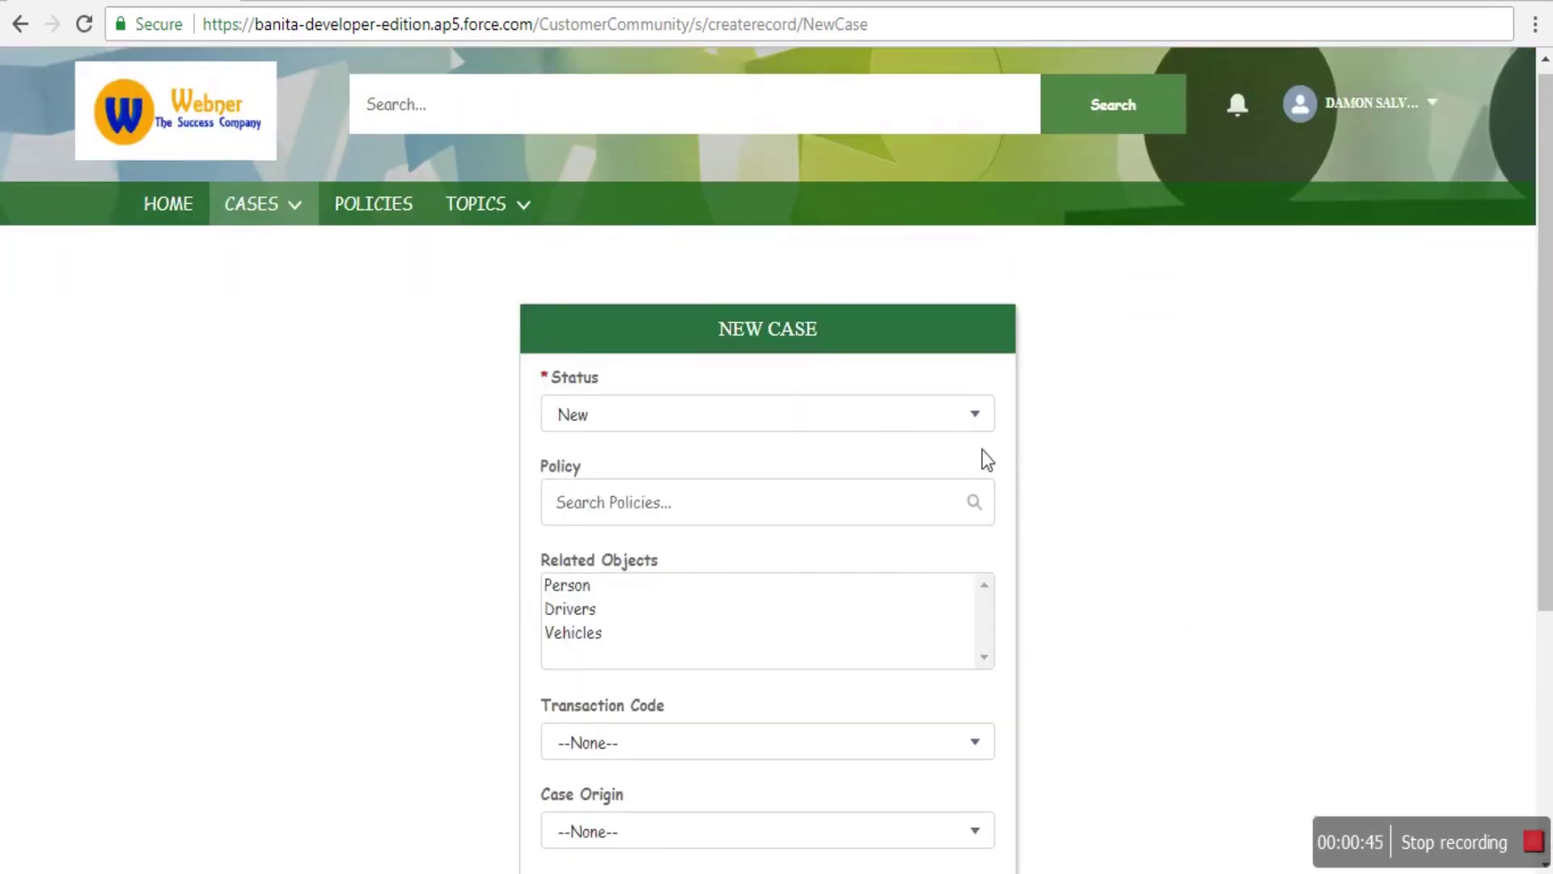
{"action": "left_click", "coordinate": [868, 427]}
{"action": "left_click", "coordinate": [867, 427]}
{"action": "left_click", "coordinate": [865, 428]}
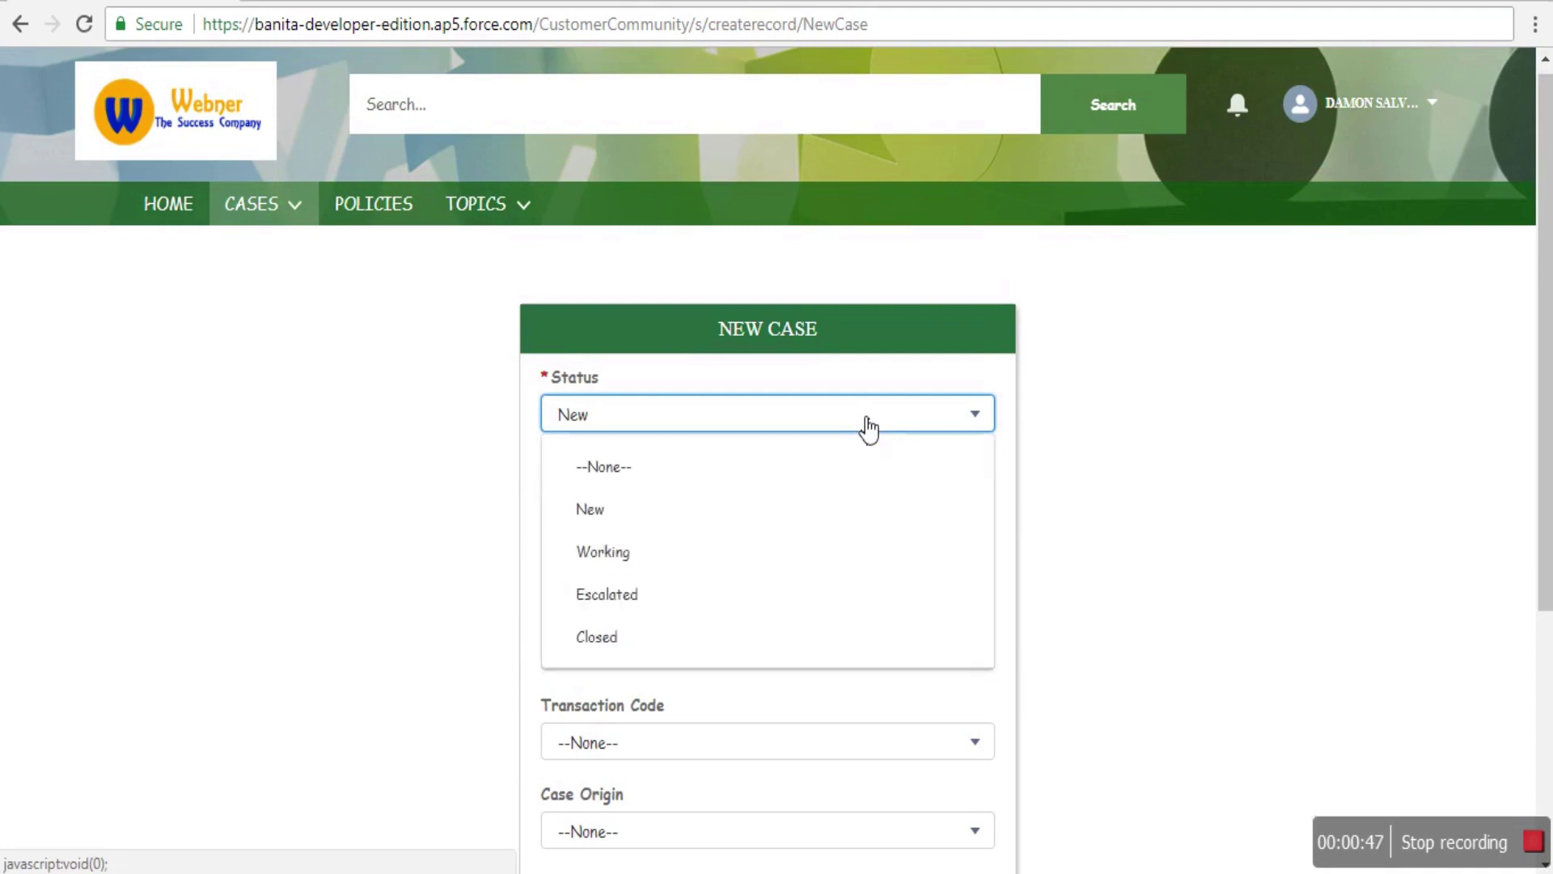
{"action": "left_click", "coordinate": [703, 422]}
- Link the case to the Car Insurance policy, with related objects Drivers, Person and Vehicles
{"action": "left_click", "coordinate": [722, 513]}
{"action": "type", "text": "Insur"}
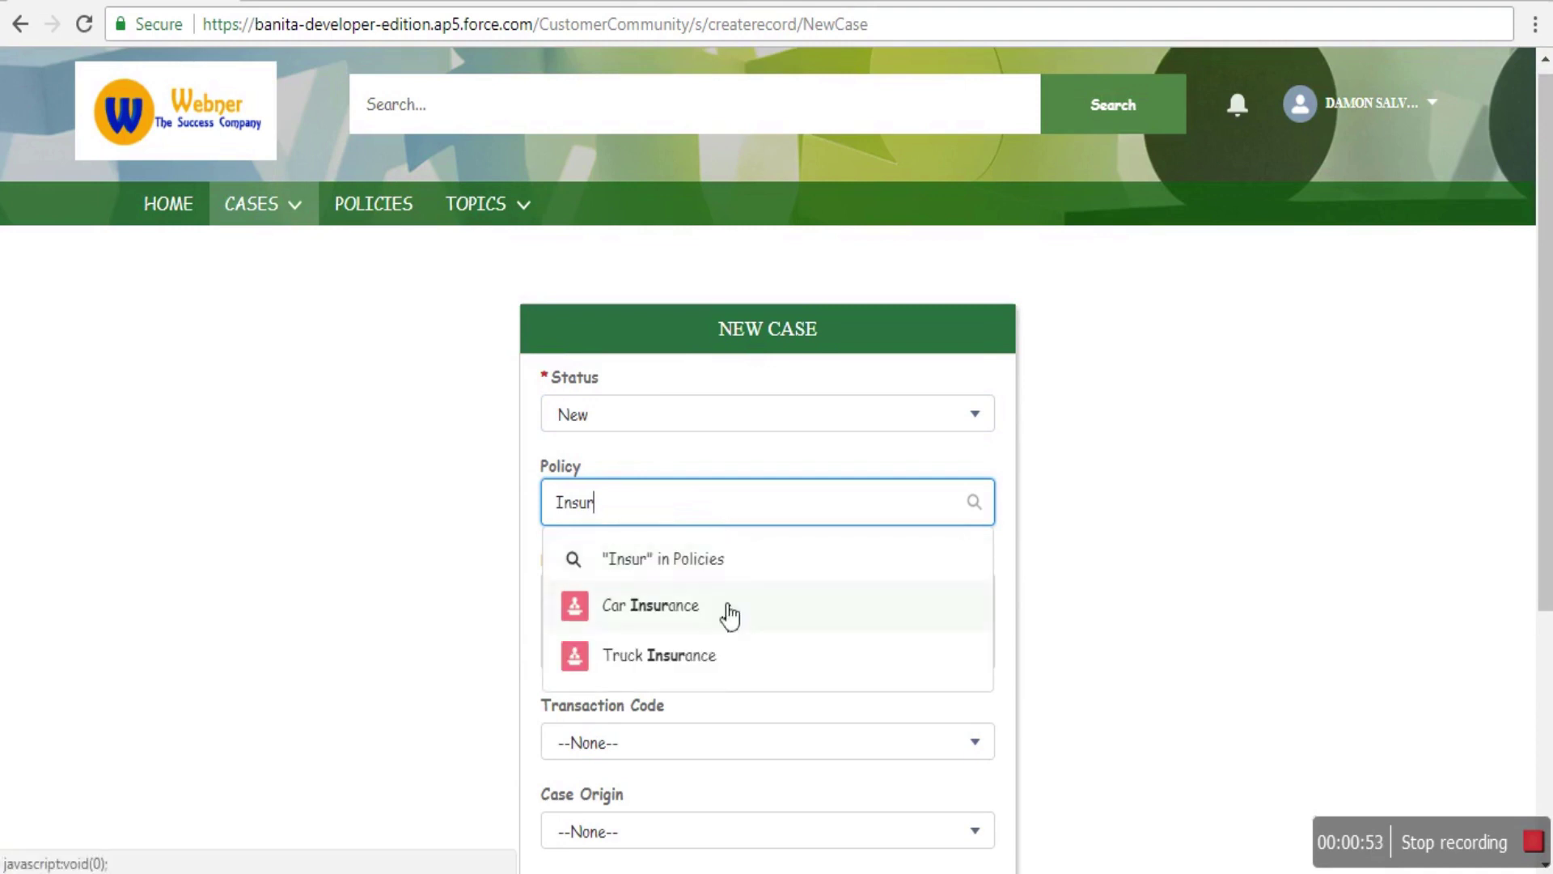
{"action": "left_click", "coordinate": [676, 611]}
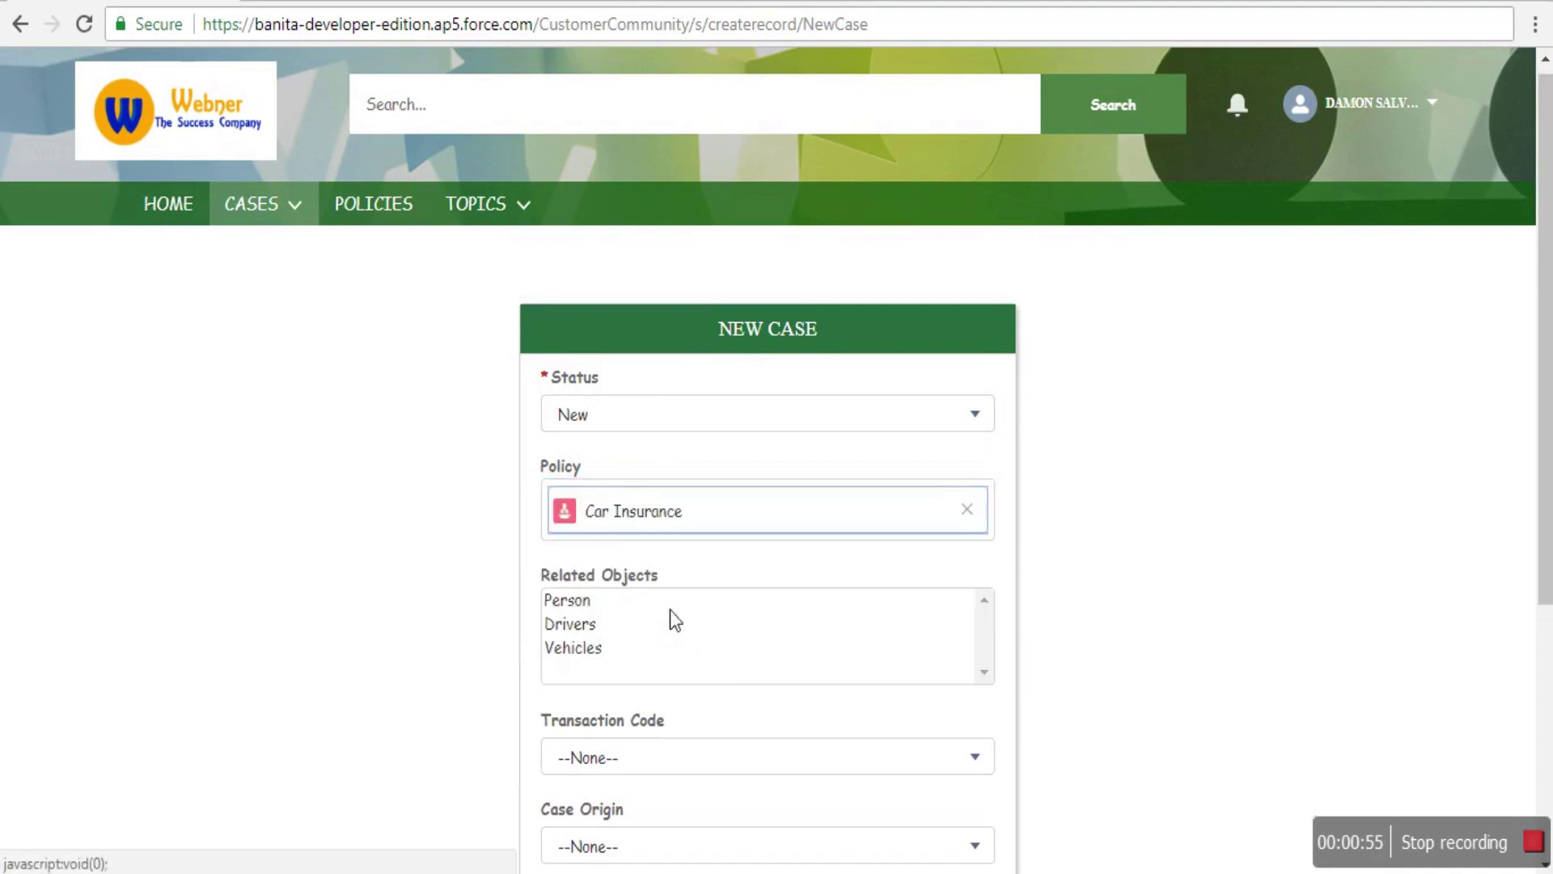
{"action": "left_click", "coordinate": [570, 621]}
{"action": "left_click", "coordinate": [566, 608], "text": "ctrl"}
{"action": "left_click", "coordinate": [575, 641], "text": "ctrl"}
- Set transaction code to Policy Change (PCH) and case origin to Web
{"action": "scroll", "coordinate": [1095, 659], "scroll_direction": "down", "scroll_amount": 2}
{"action": "left_click", "coordinate": [709, 651]}
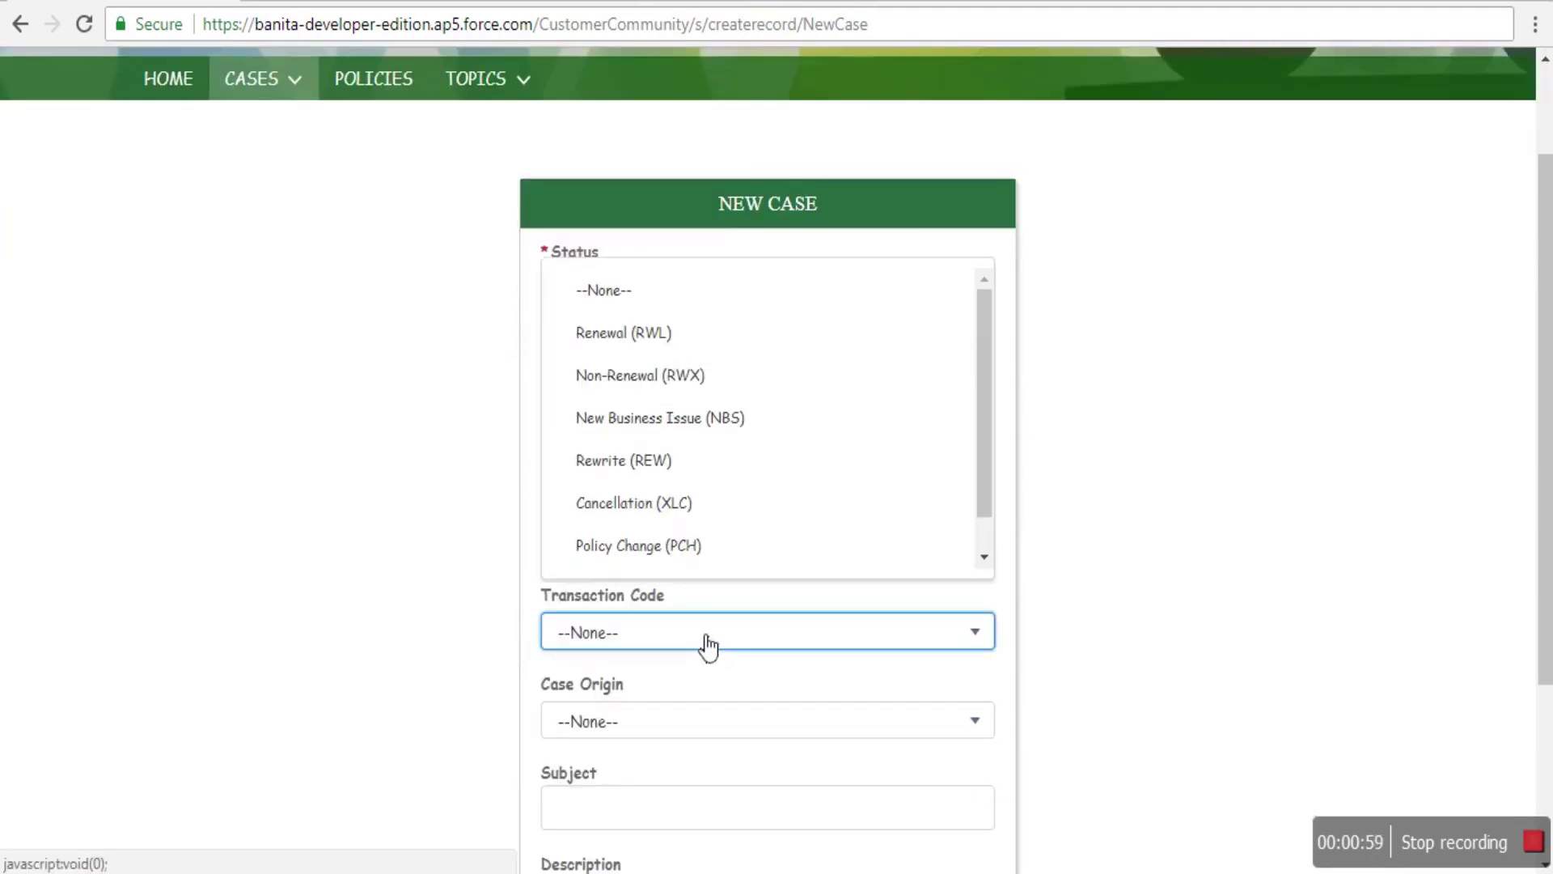
{"action": "scroll", "coordinate": [877, 404], "scroll_direction": "down", "scroll_amount": 3}
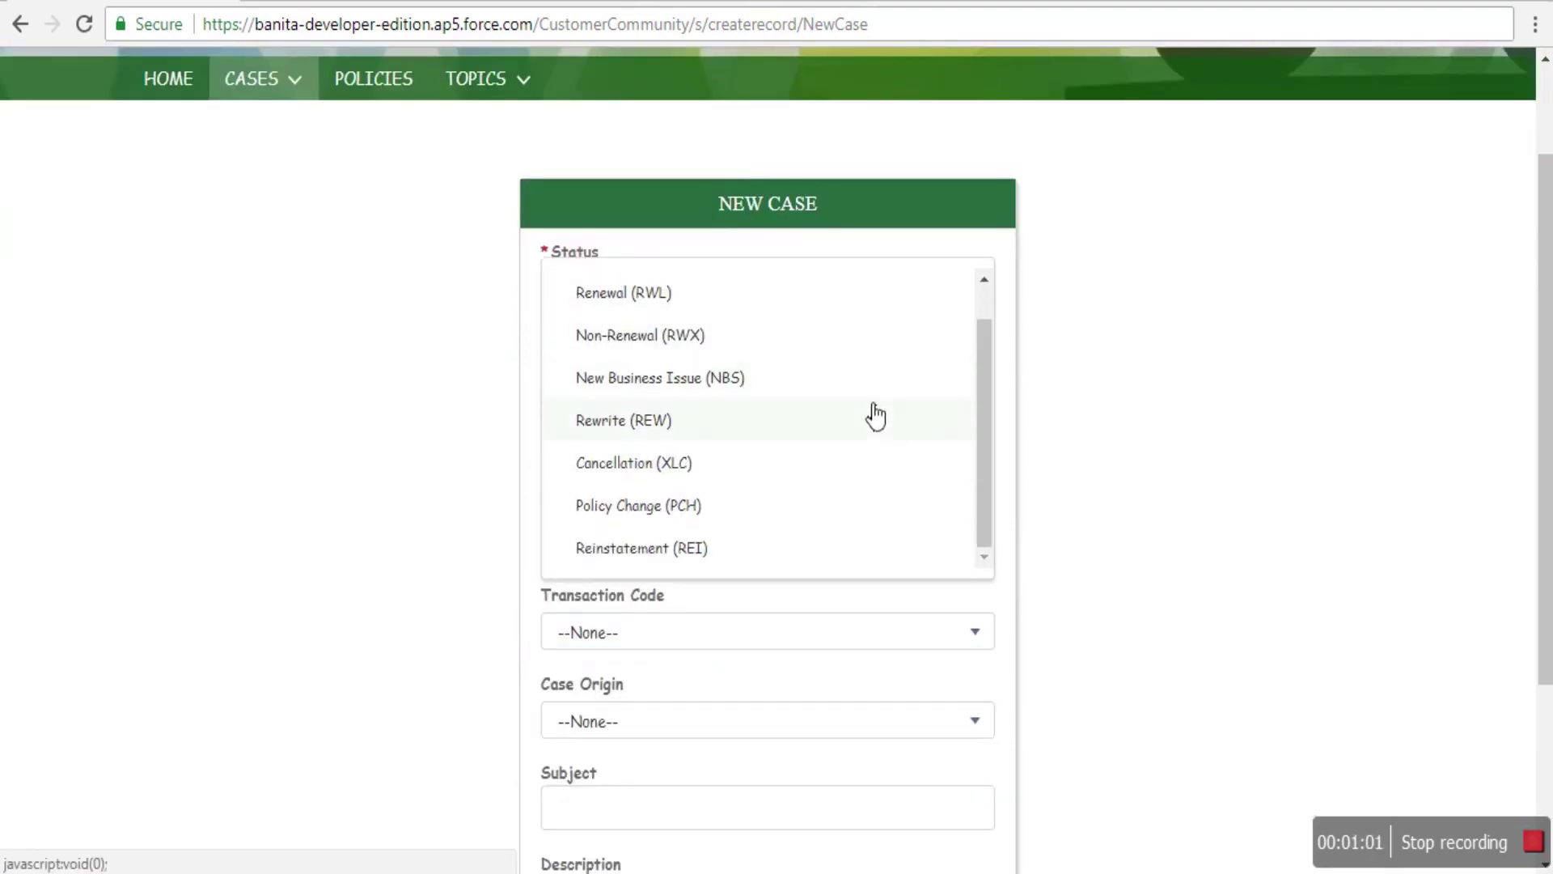
{"action": "left_click", "coordinate": [732, 402]}
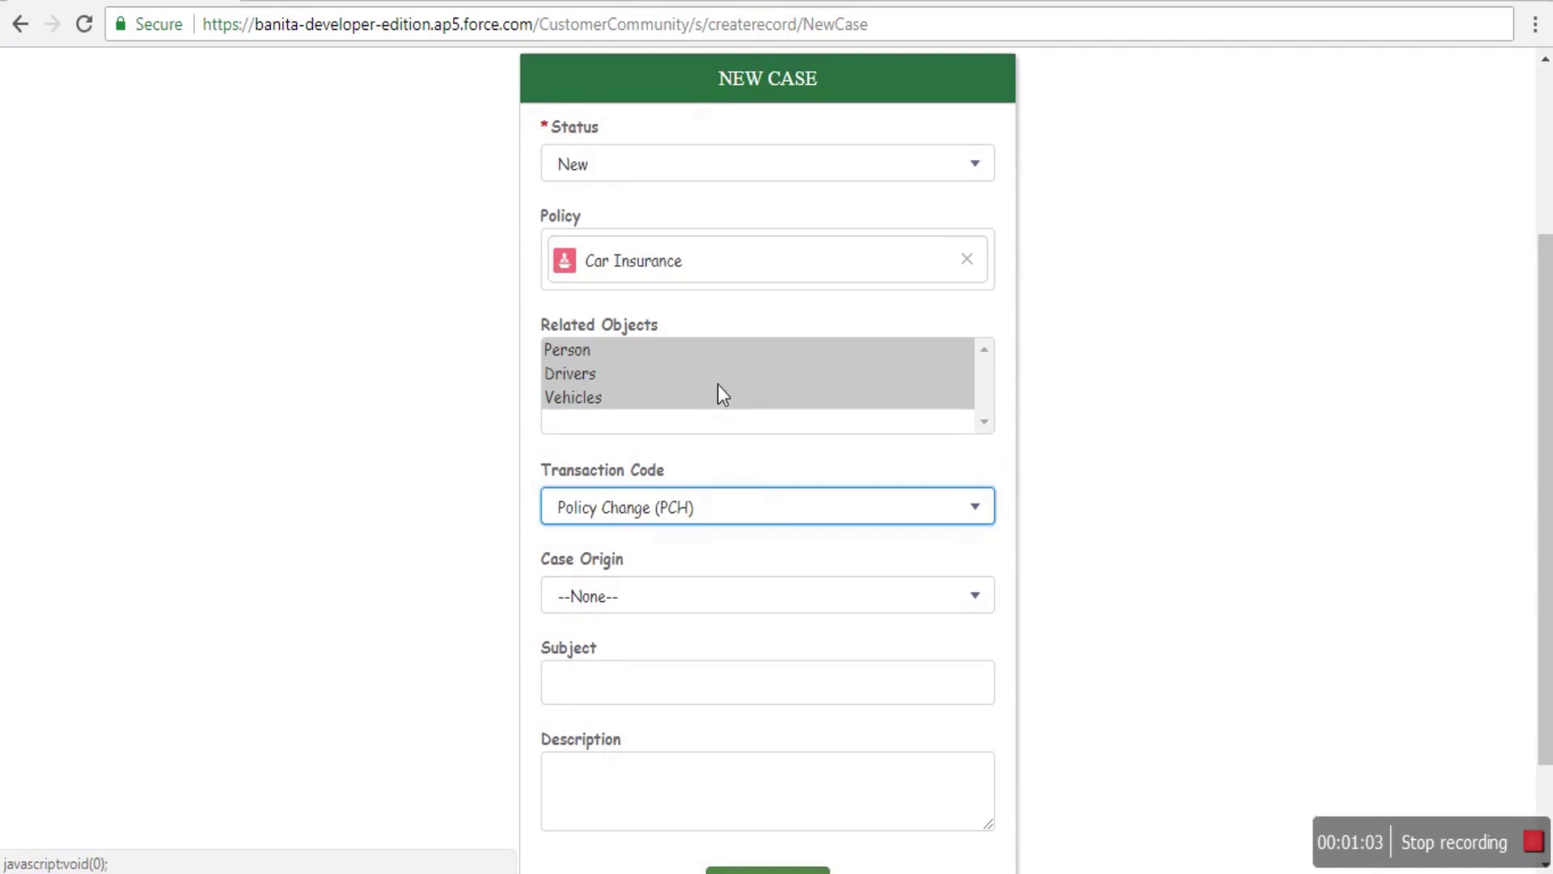
{"action": "left_click", "coordinate": [700, 608]}
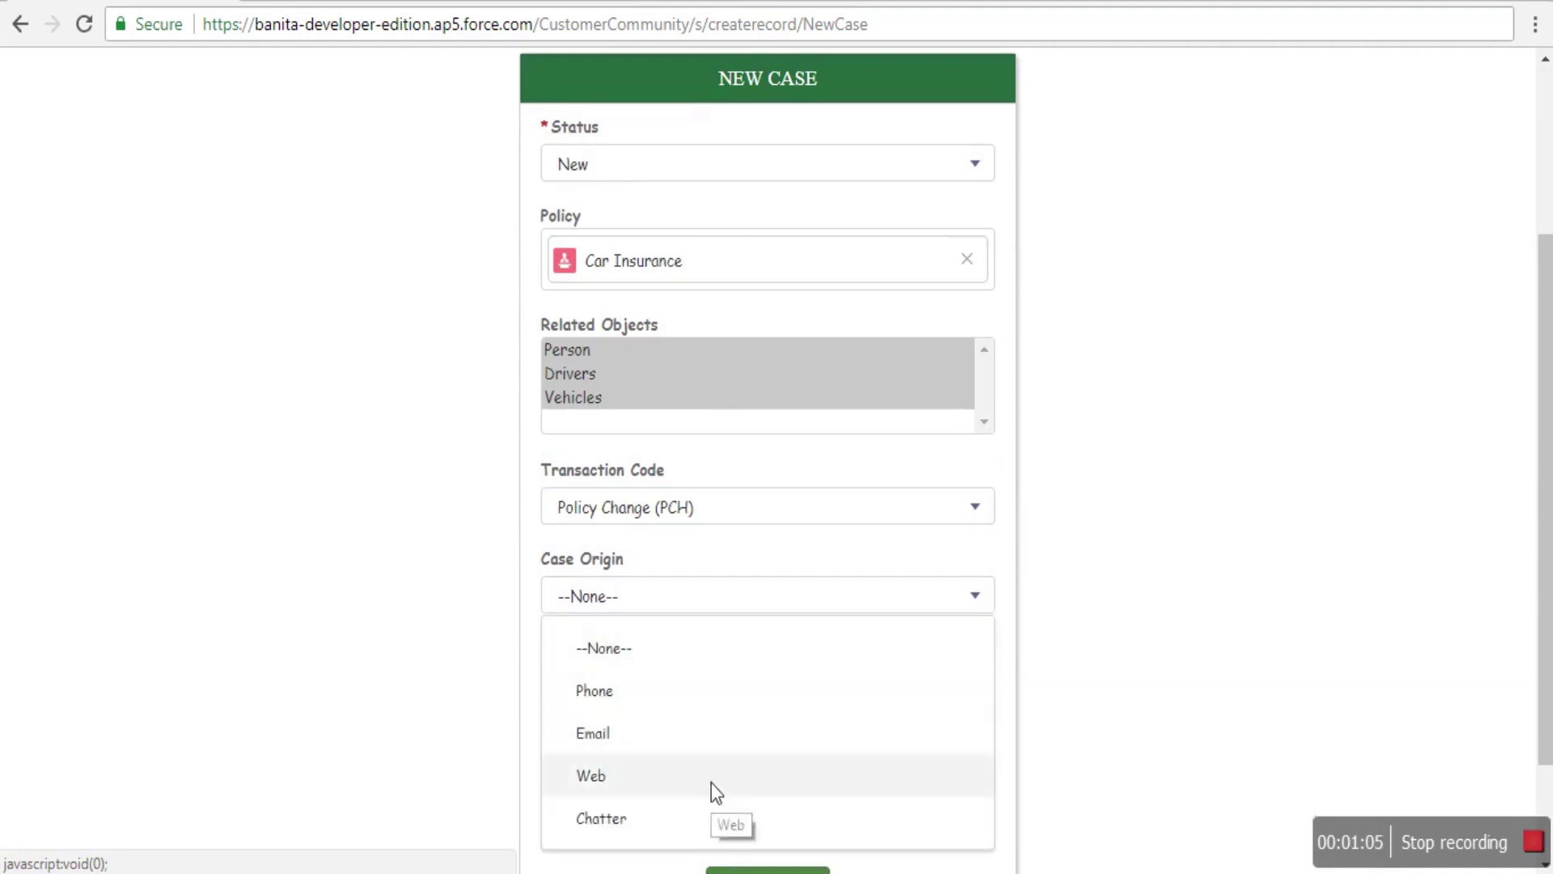
{"action": "left_click", "coordinate": [711, 789]}
- Enter subject 'Change My Policy terms' and description 'I want to change few terms in my policy', then submit
{"action": "left_click", "coordinate": [690, 694]}
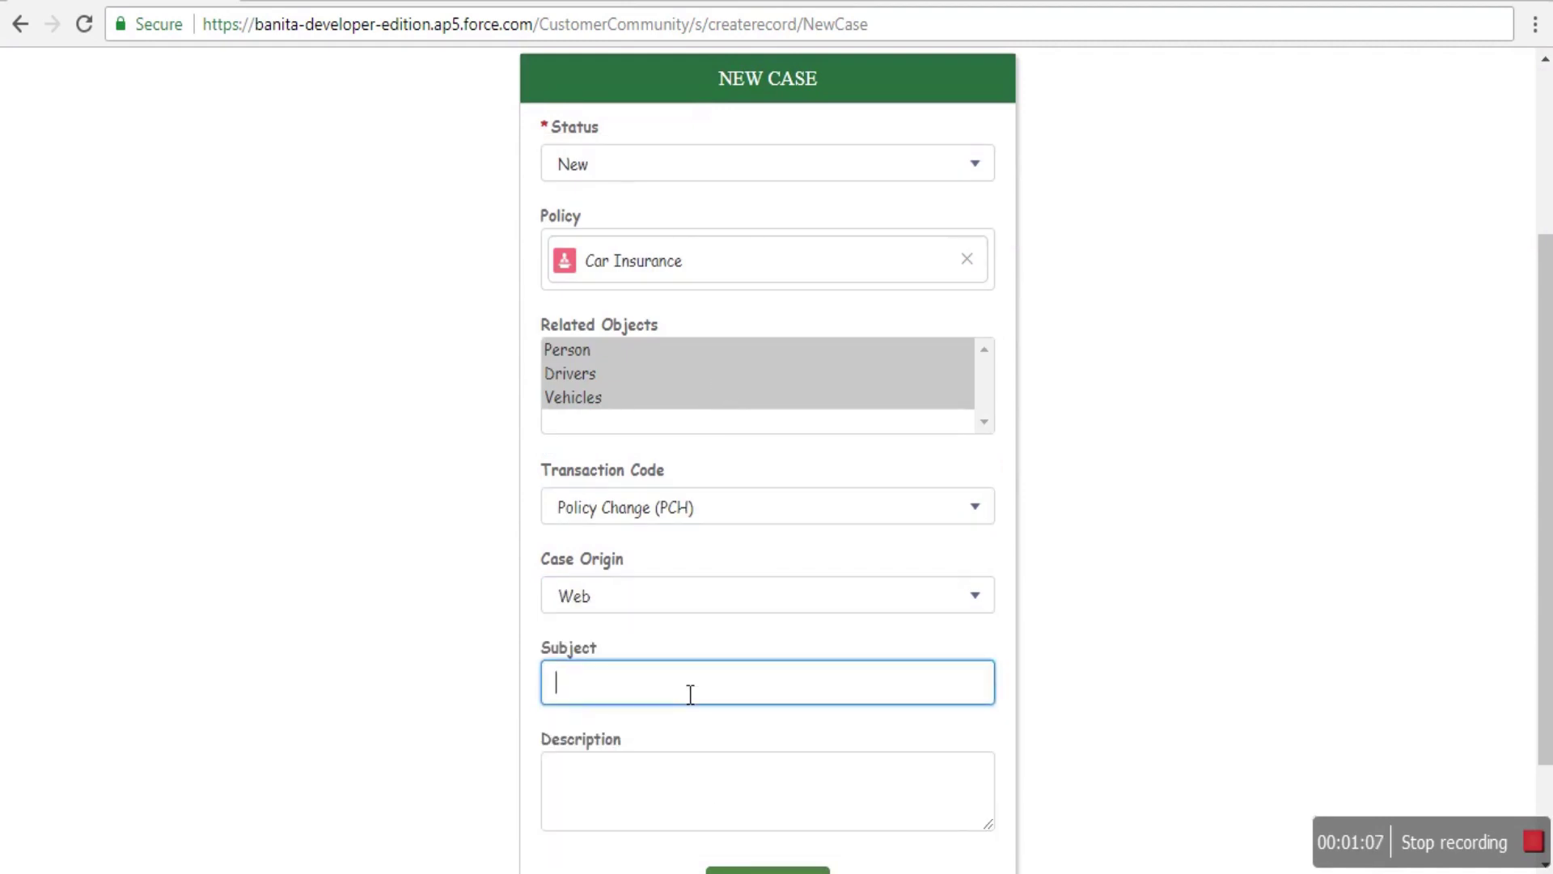
{"action": "type", "text": "Change My Policy terms"}
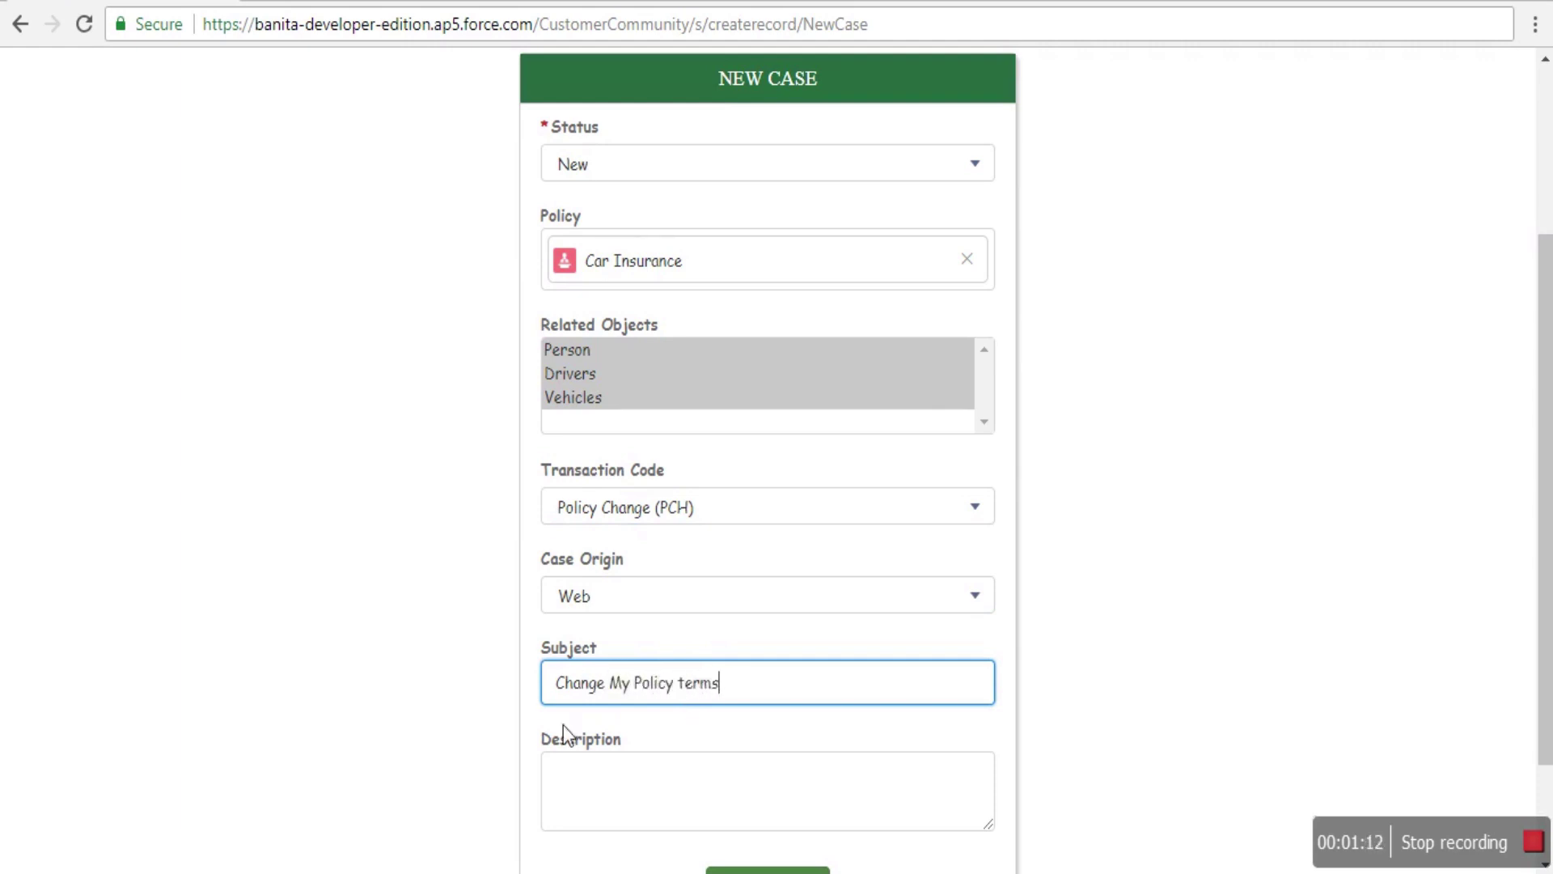
{"action": "scroll", "coordinate": [582, 744], "scroll_direction": "down", "scroll_amount": 2}
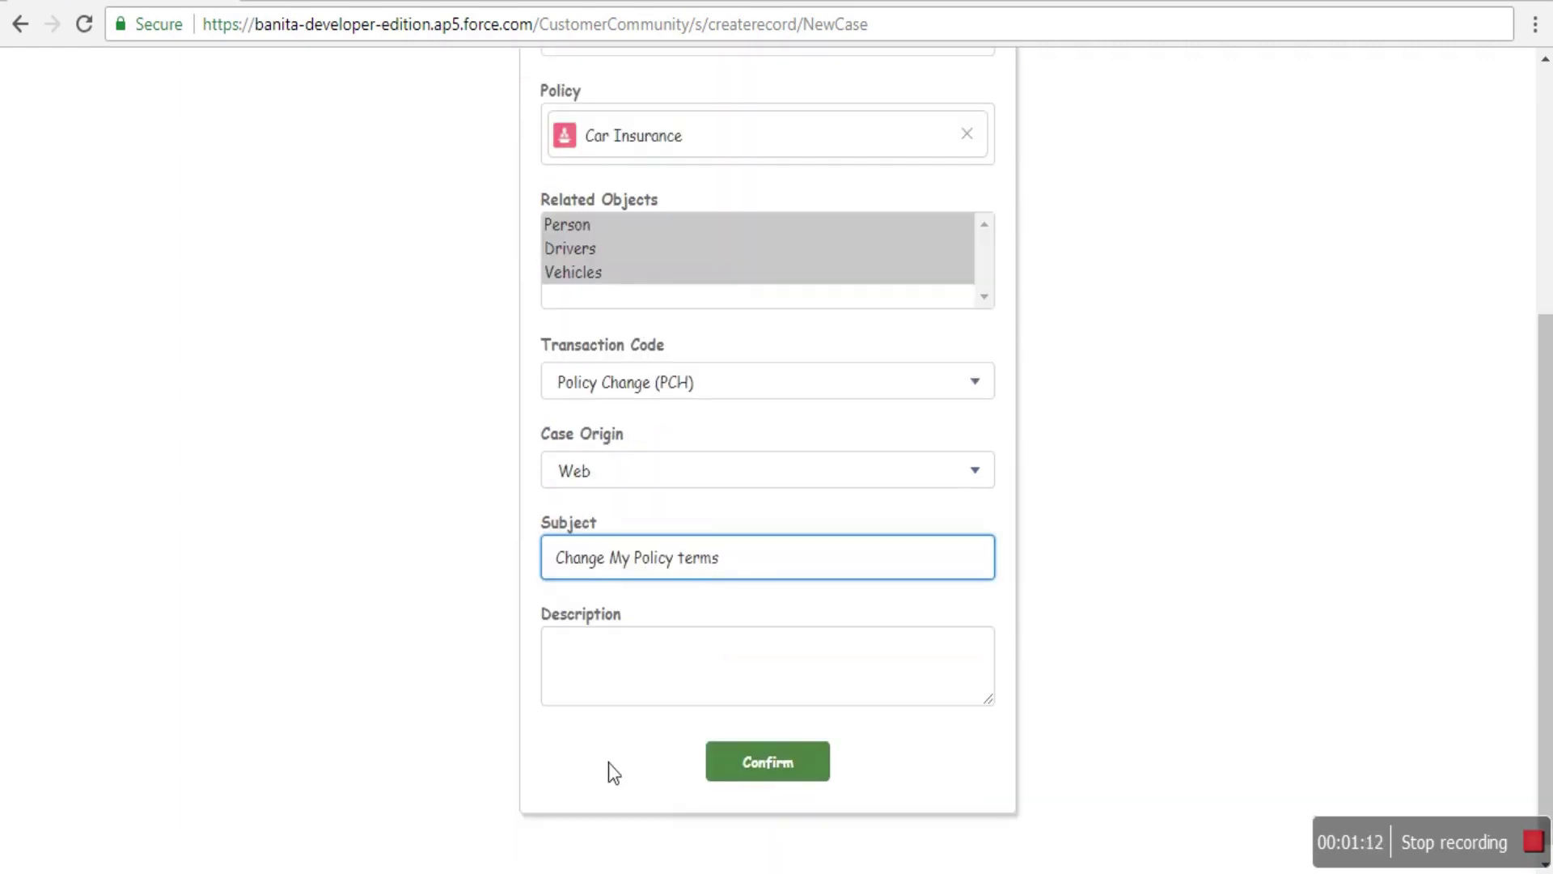
{"action": "left_click", "coordinate": [597, 669]}
{"action": "type", "text": "I wan"}
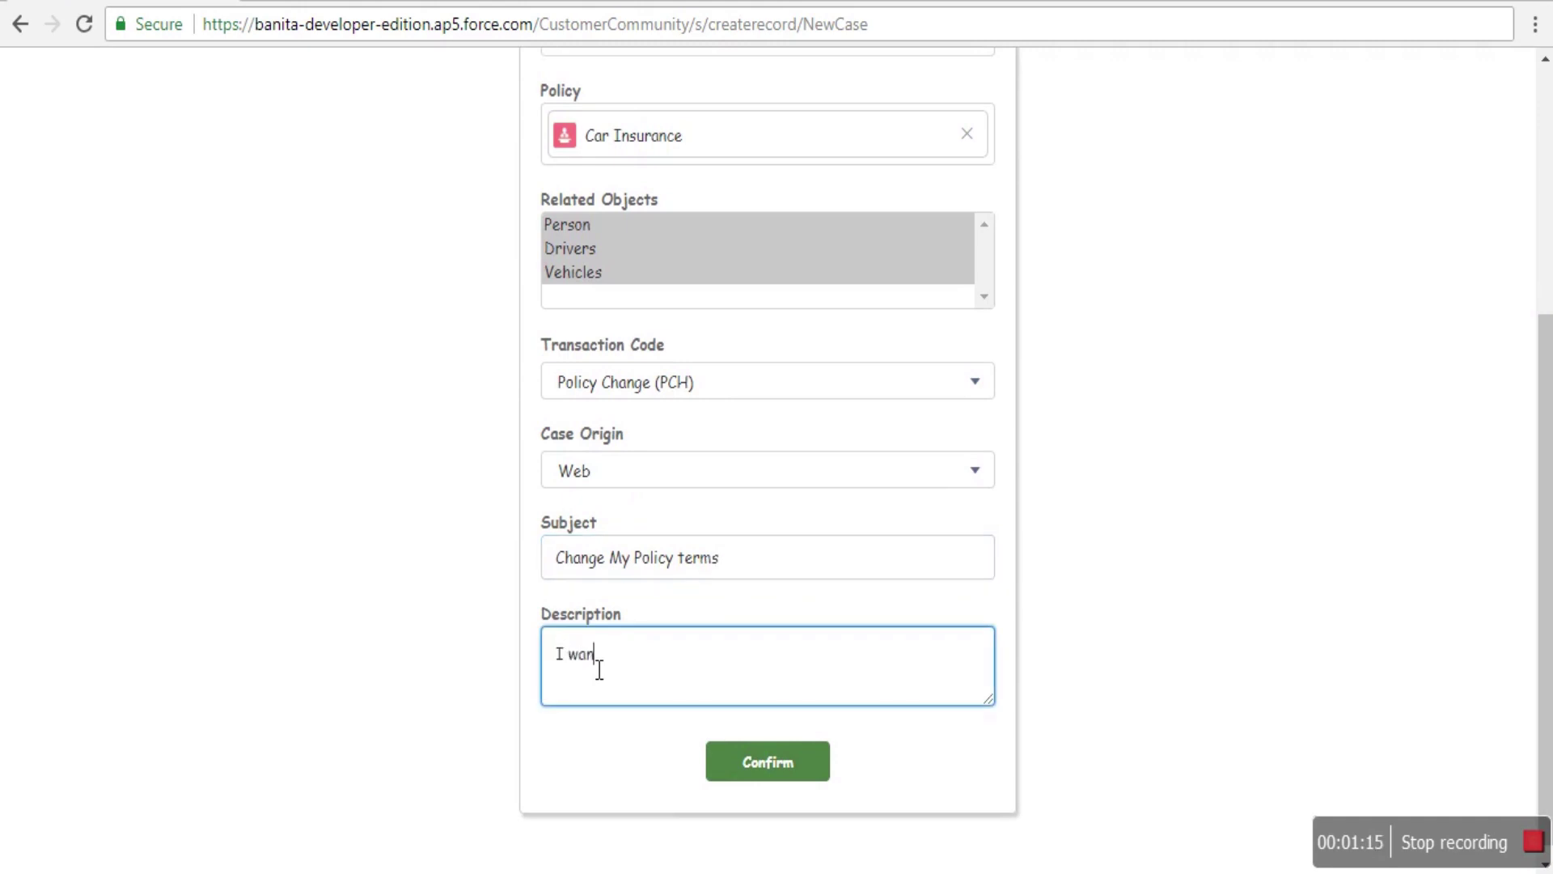
{"action": "type", "text": "t to c"}
{"action": "key", "text": "BackSpace"}
{"action": "type", "text": "change few terms in my"}
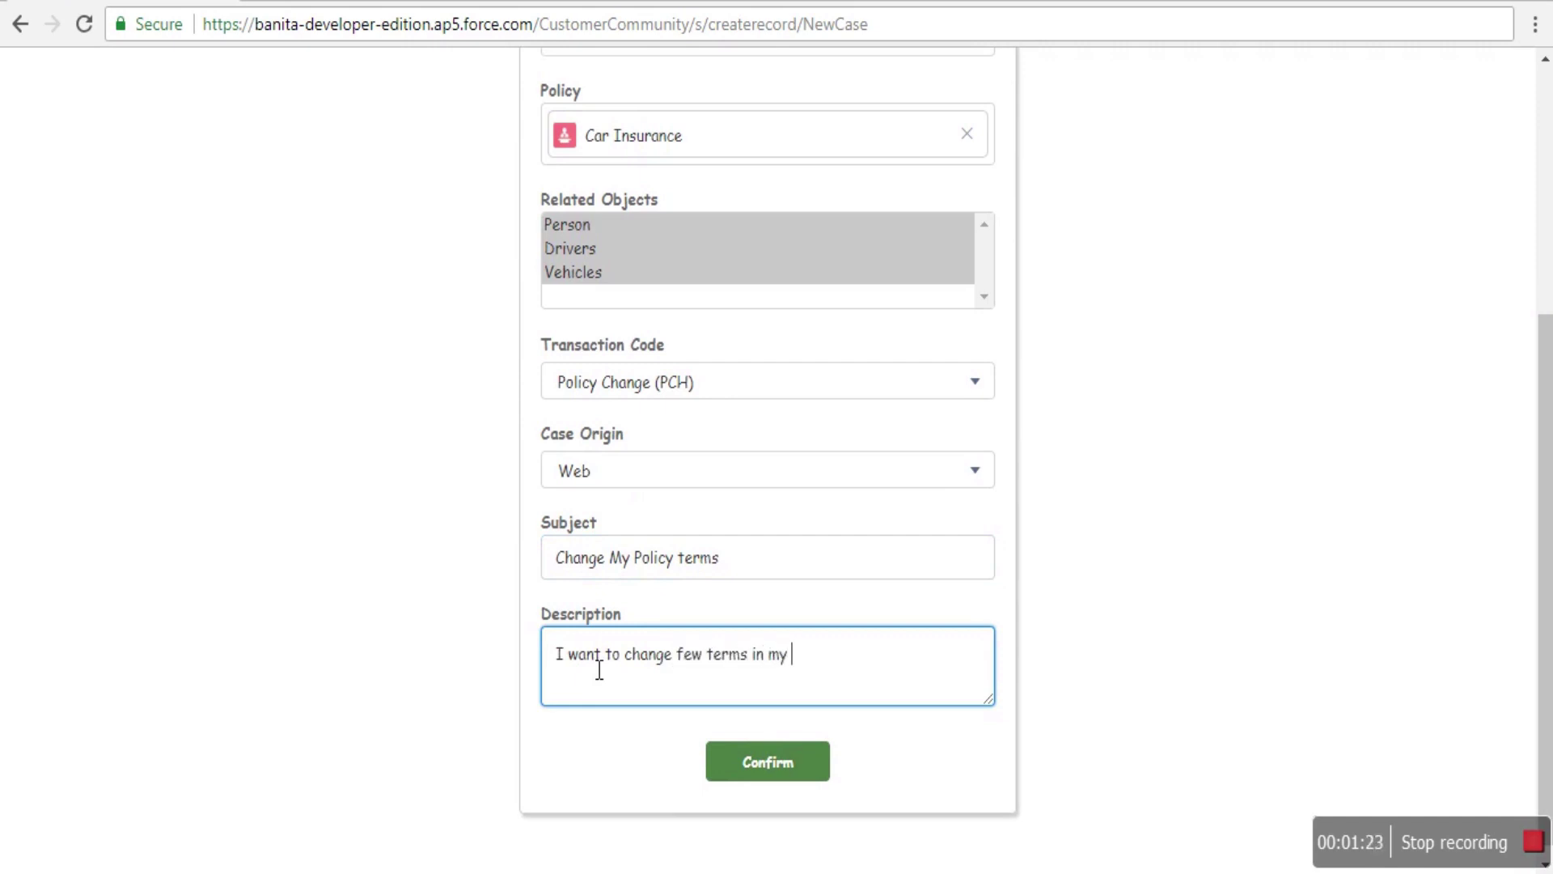
{"action": "type", "text": " policy"}
{"action": "left_click", "coordinate": [808, 775]}
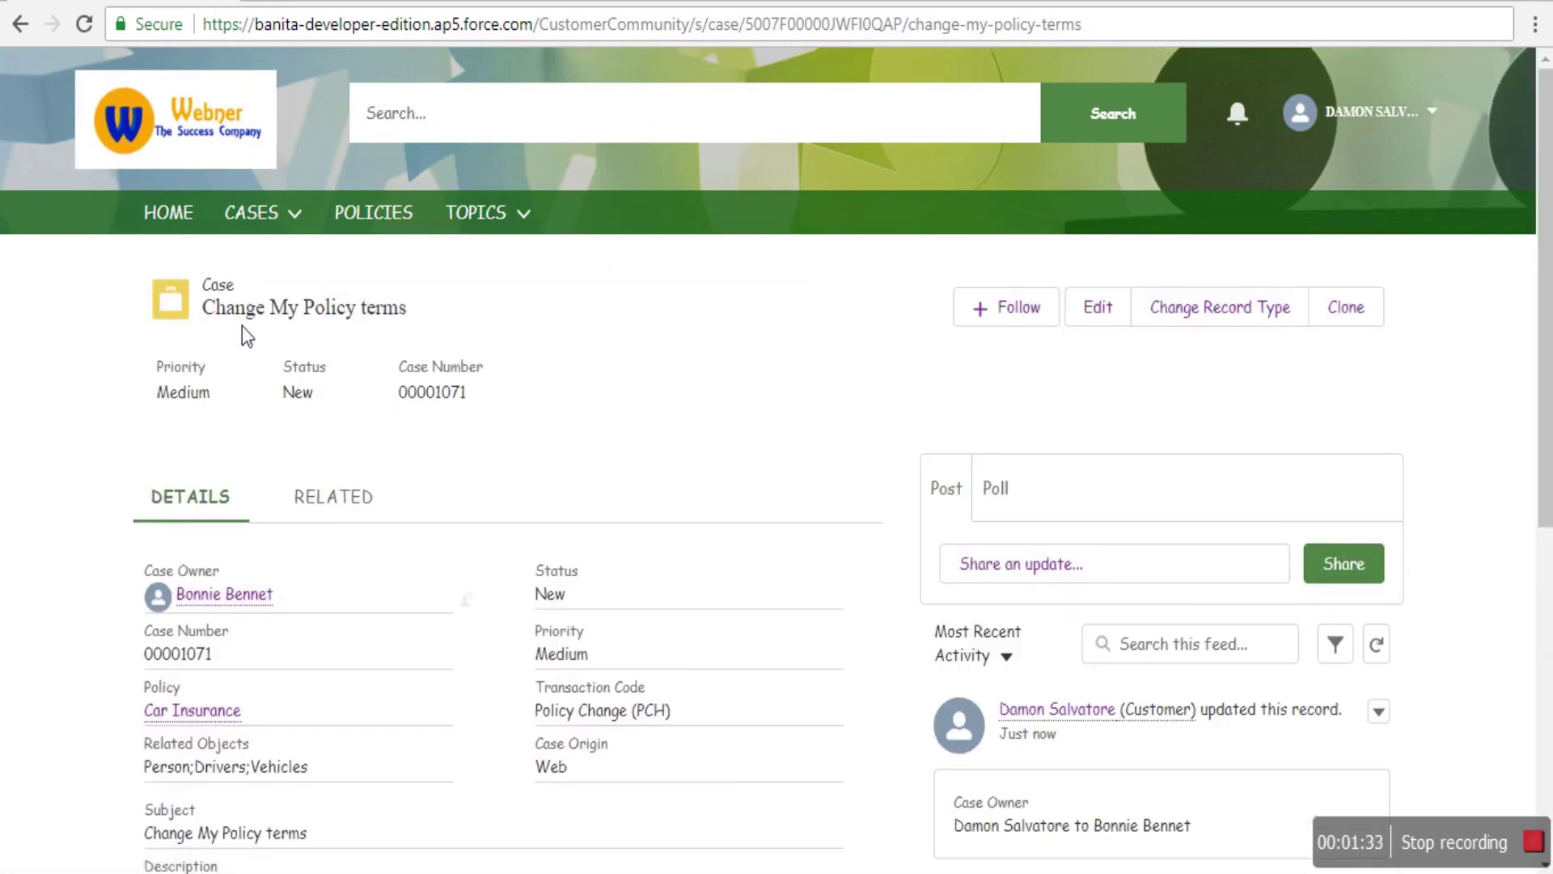
- Scroll through the new case's Details section and the feed entry reassigning its owner
{"action": "scroll", "coordinate": [501, 526], "scroll_direction": "down", "scroll_amount": 3}
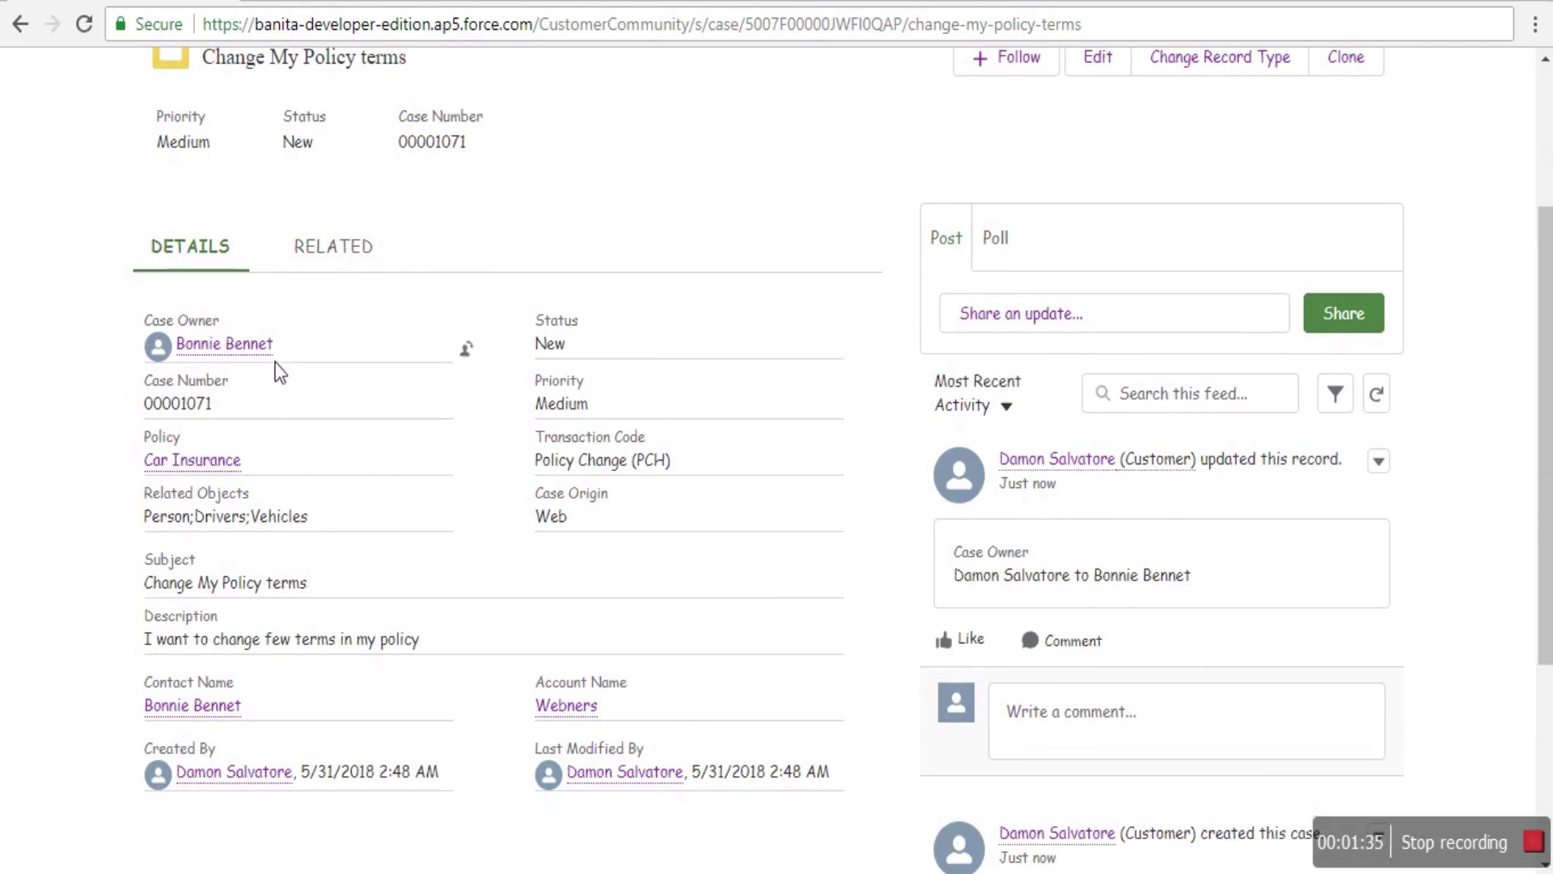
{"action": "mouse_move", "coordinate": [239, 356]}
{"action": "mouse_move", "coordinate": [223, 720]}
{"action": "scroll", "coordinate": [1243, 437], "scroll_direction": "down", "scroll_amount": 3}
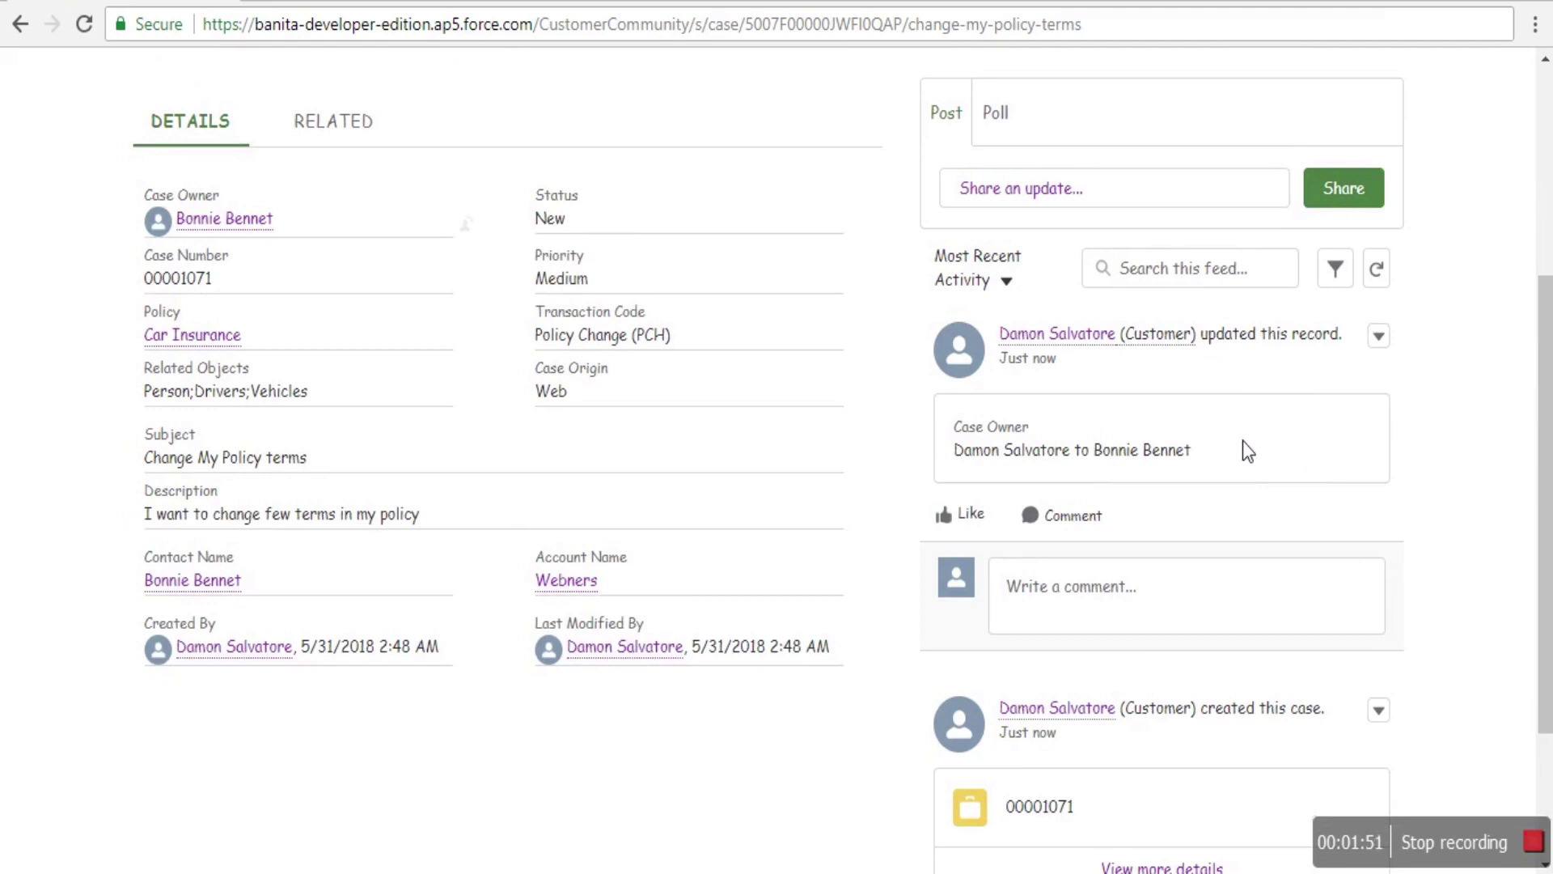
{"action": "scroll", "coordinate": [1242, 441], "scroll_direction": "down", "scroll_amount": 1}
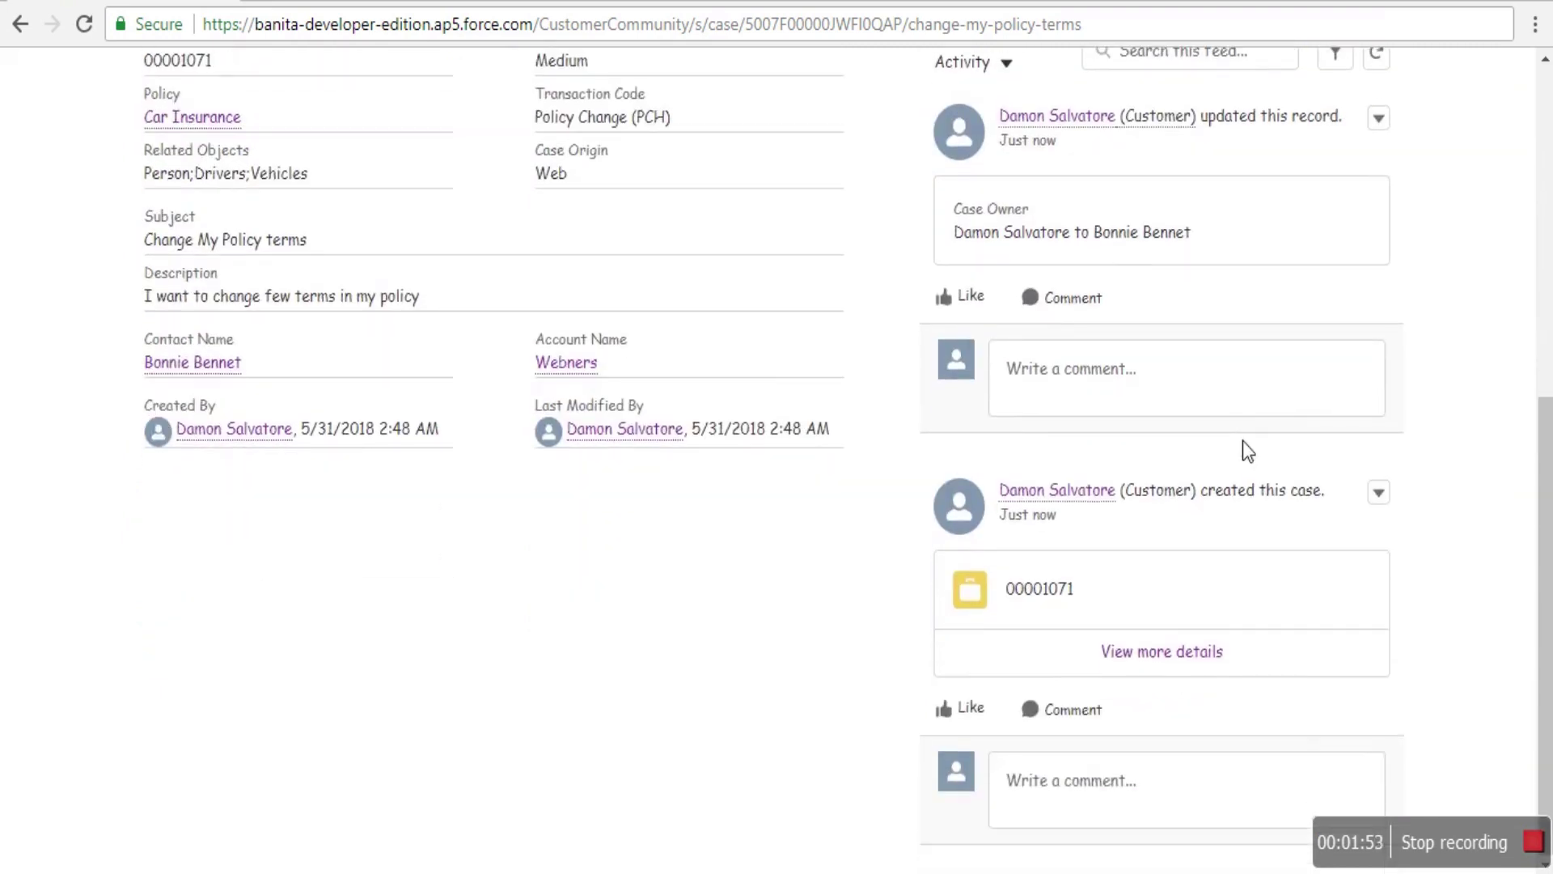
{"action": "scroll", "coordinate": [1197, 445], "scroll_direction": "up", "scroll_amount": 2}
- Comment 'When can we discuss the new terms?' on the case owner change post
{"action": "left_click", "coordinate": [1121, 511]}
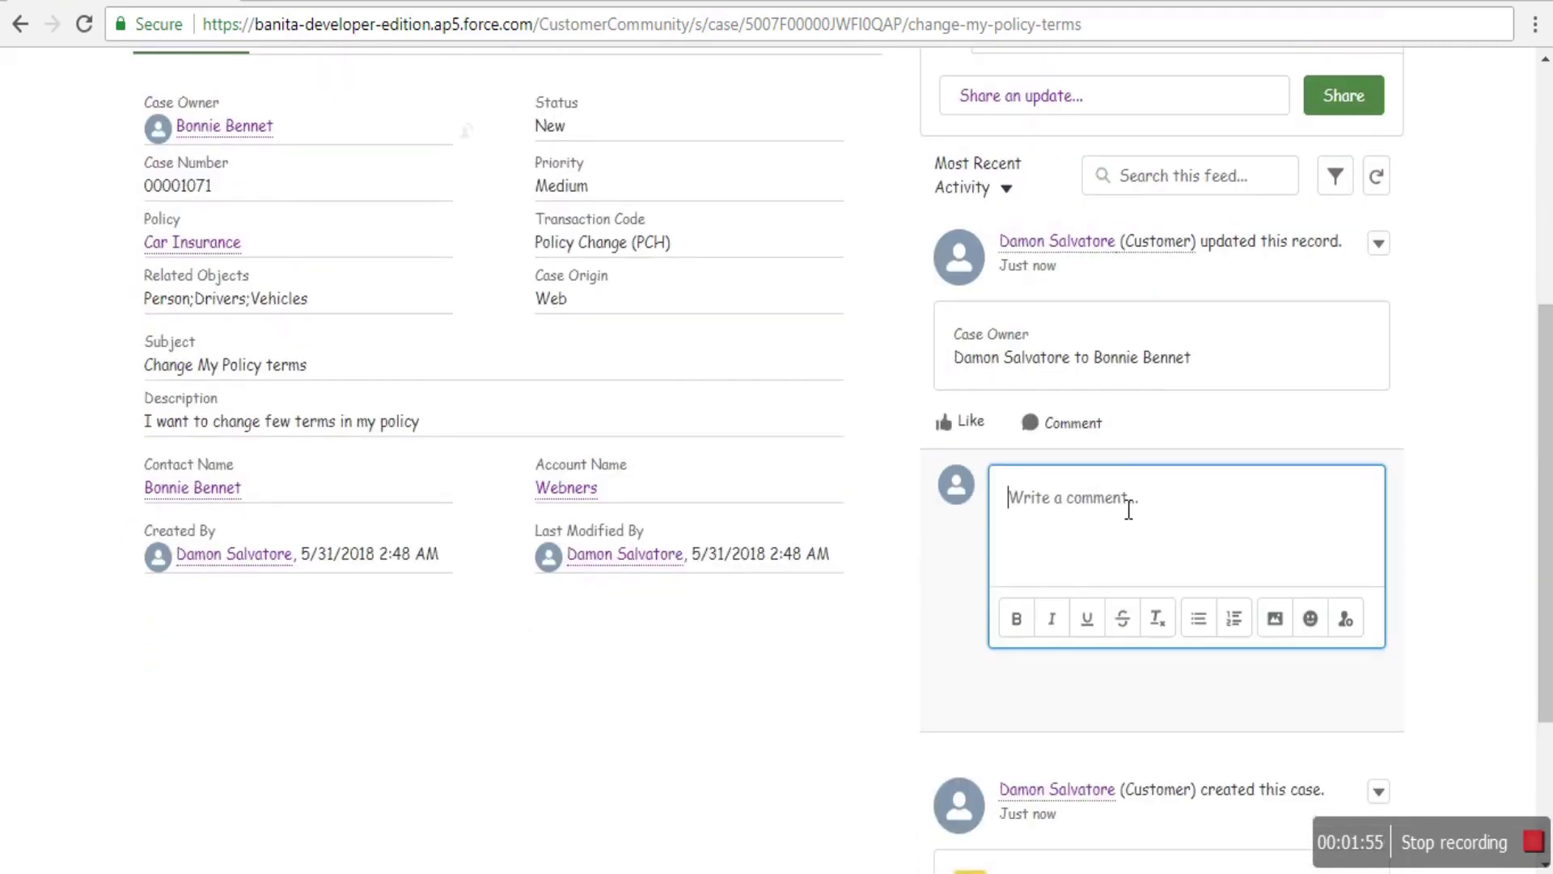
{"action": "type", "text": "When can we discu"}
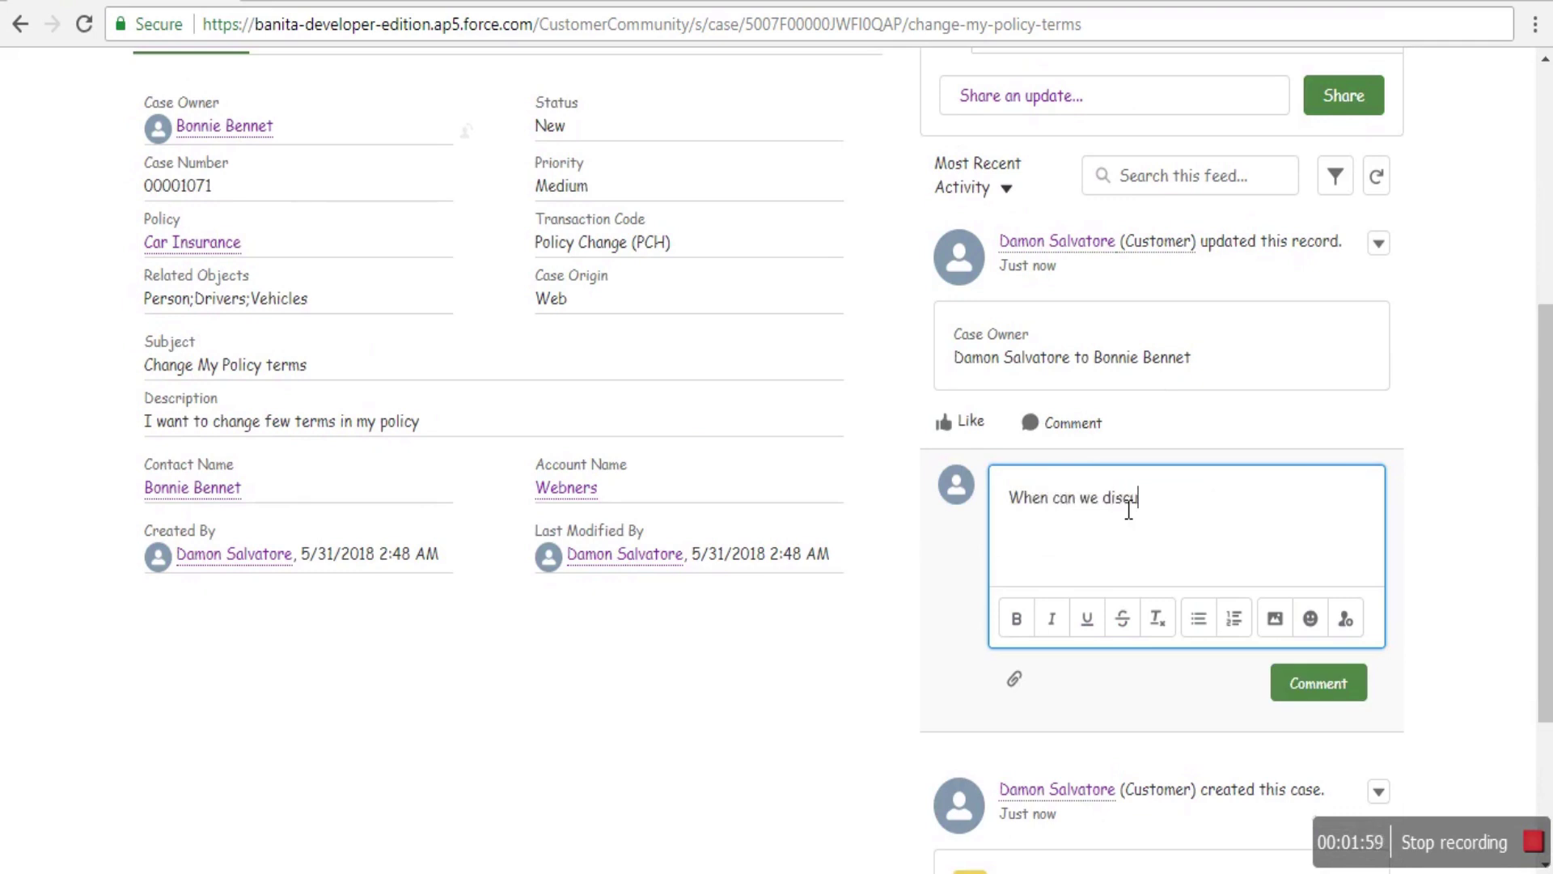
{"action": "type", "text": "ss the new terms?"}
{"action": "left_click", "coordinate": [1317, 687]}
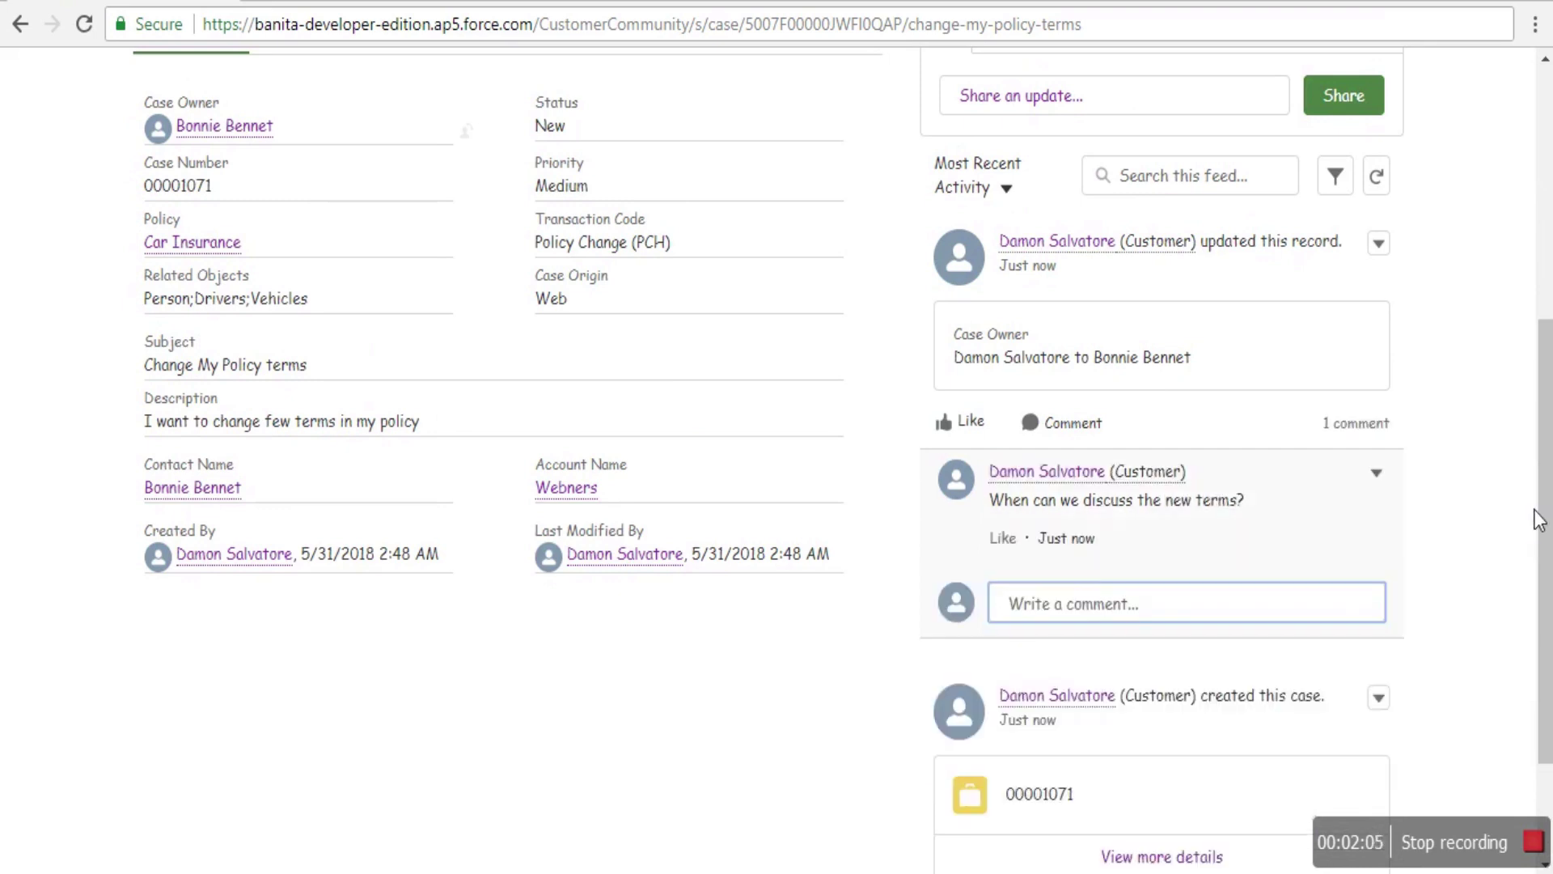
{"action": "scroll", "coordinate": [1359, 562], "scroll_direction": "down", "scroll_amount": 2}
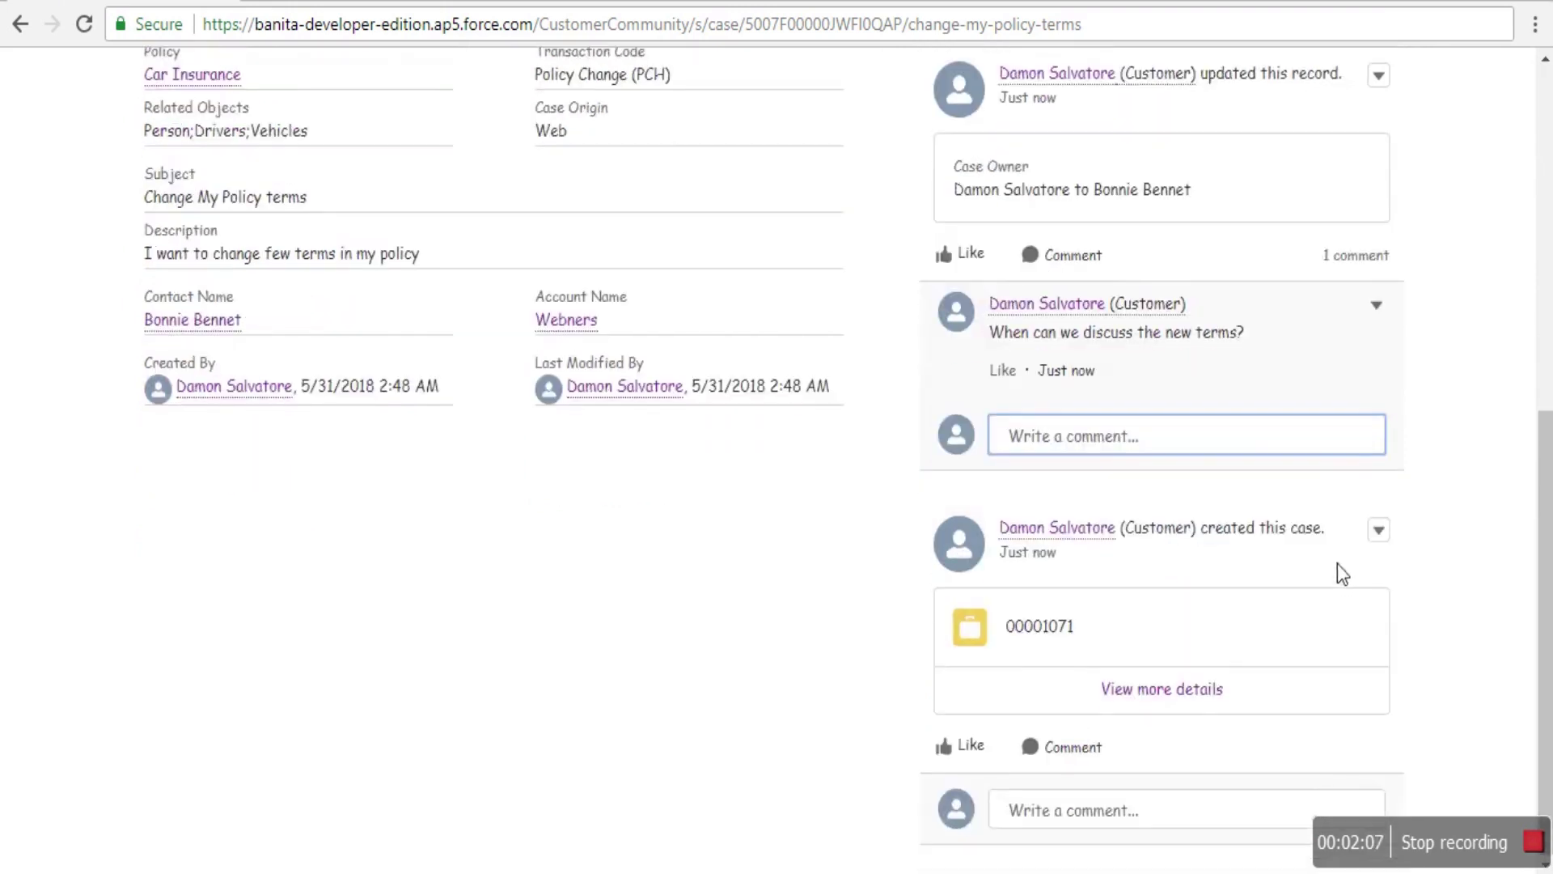
{"action": "scroll", "coordinate": [1338, 570], "scroll_direction": "up", "scroll_amount": 6}
{"action": "scroll", "coordinate": [1336, 612], "scroll_direction": "up", "scroll_amount": 2}
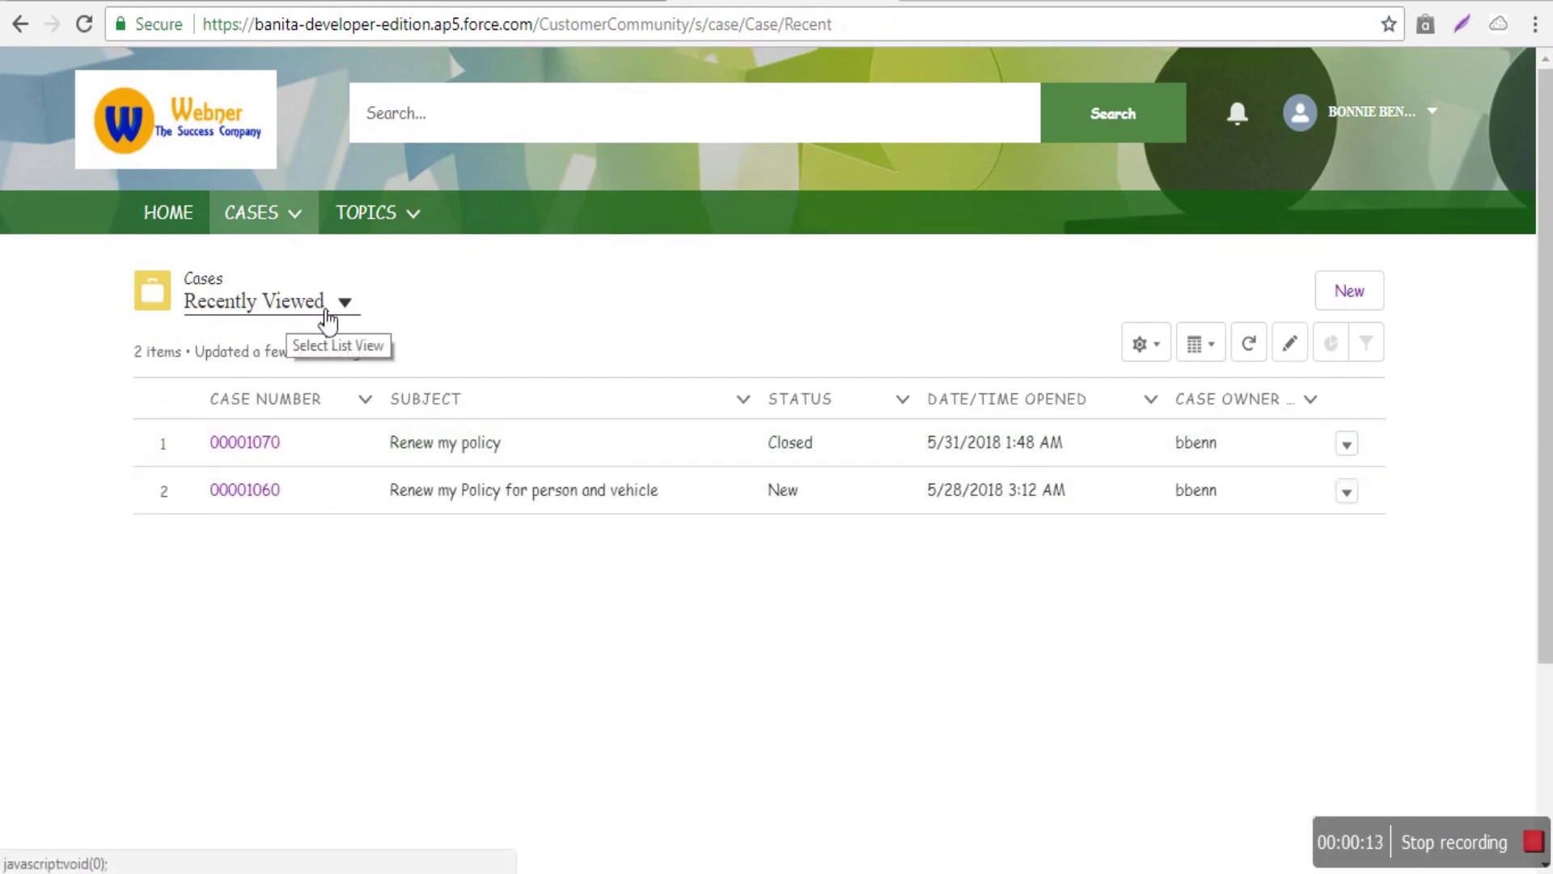
- Switch the case list view from Recently Viewed to My Cases
{"action": "left_click", "coordinate": [345, 303]}
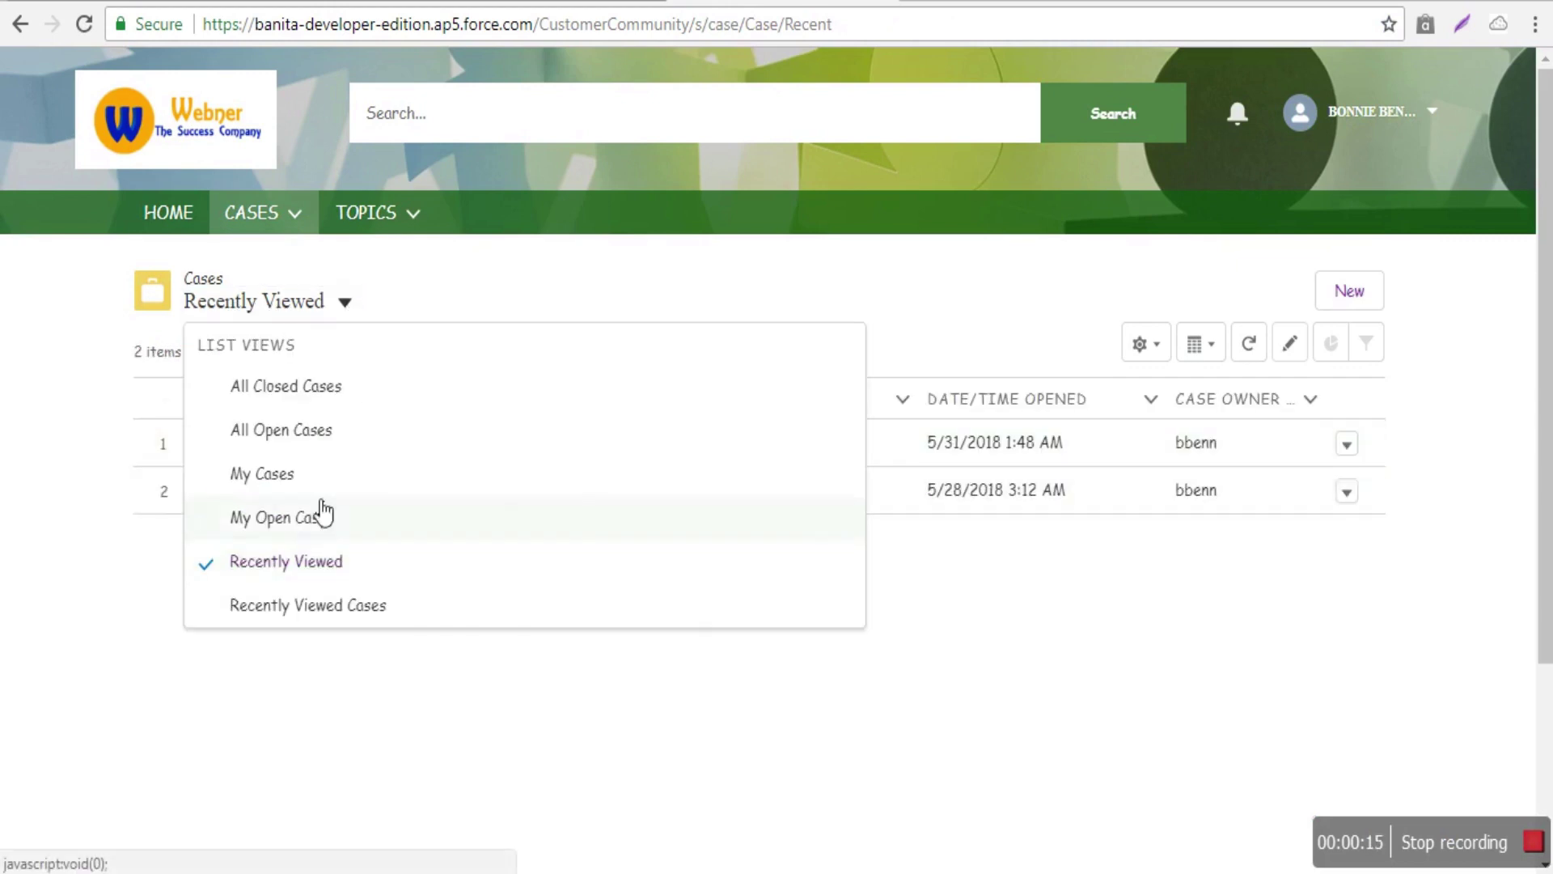
{"action": "left_click", "coordinate": [209, 483]}
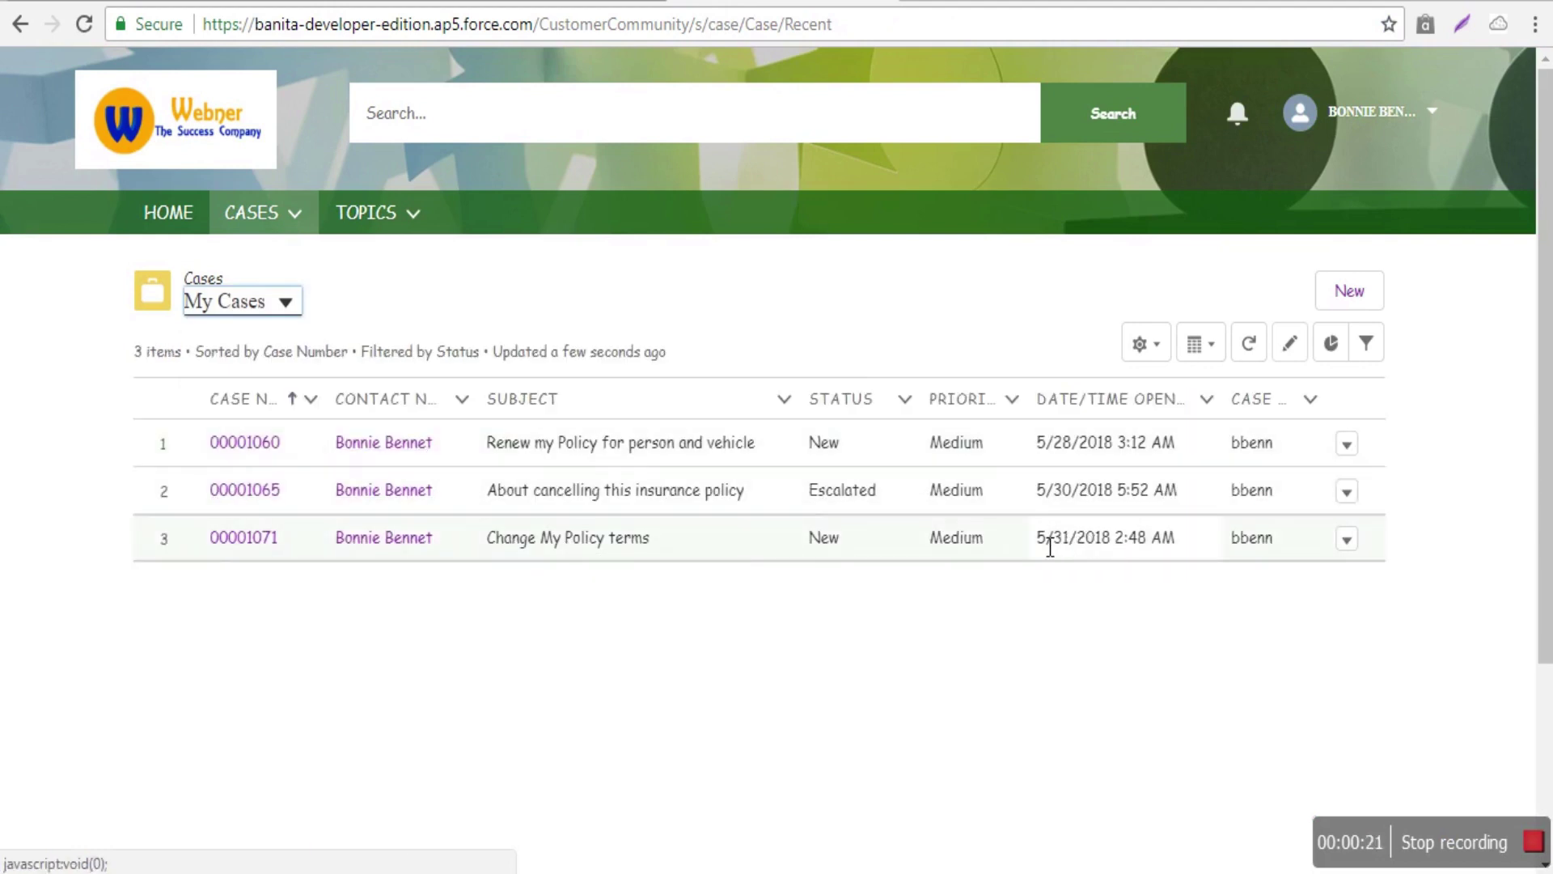
- Open case 00001071, Change My Policy terms, and scroll down to its feed
{"action": "left_click", "coordinate": [245, 539]}
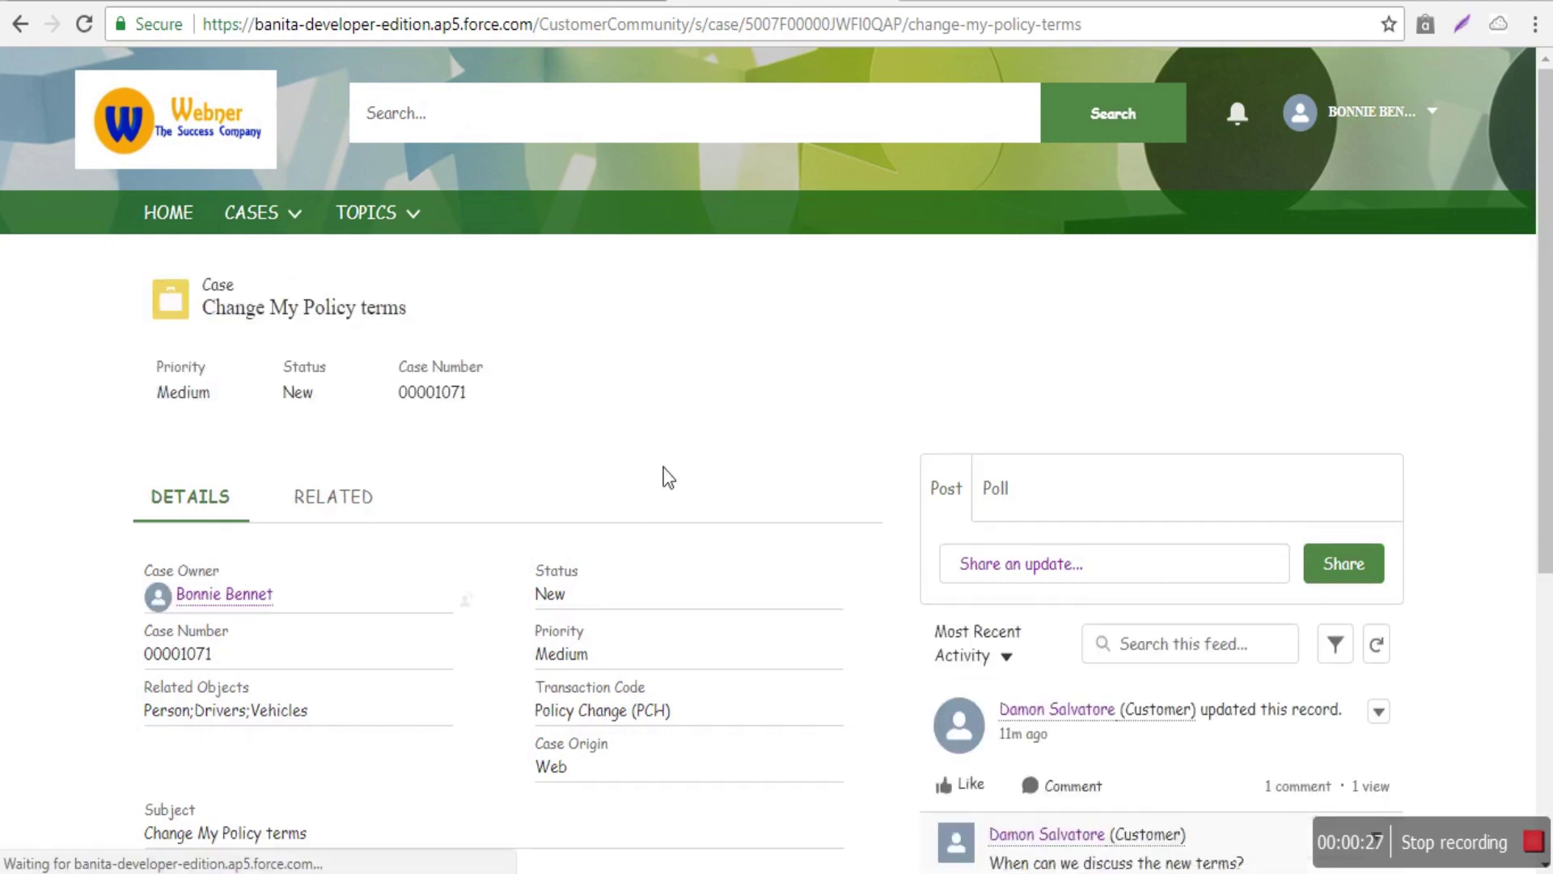
{"action": "scroll", "coordinate": [668, 461], "scroll_direction": "down", "scroll_amount": 1}
{"action": "scroll", "coordinate": [670, 469], "scroll_direction": "down", "scroll_amount": 4}
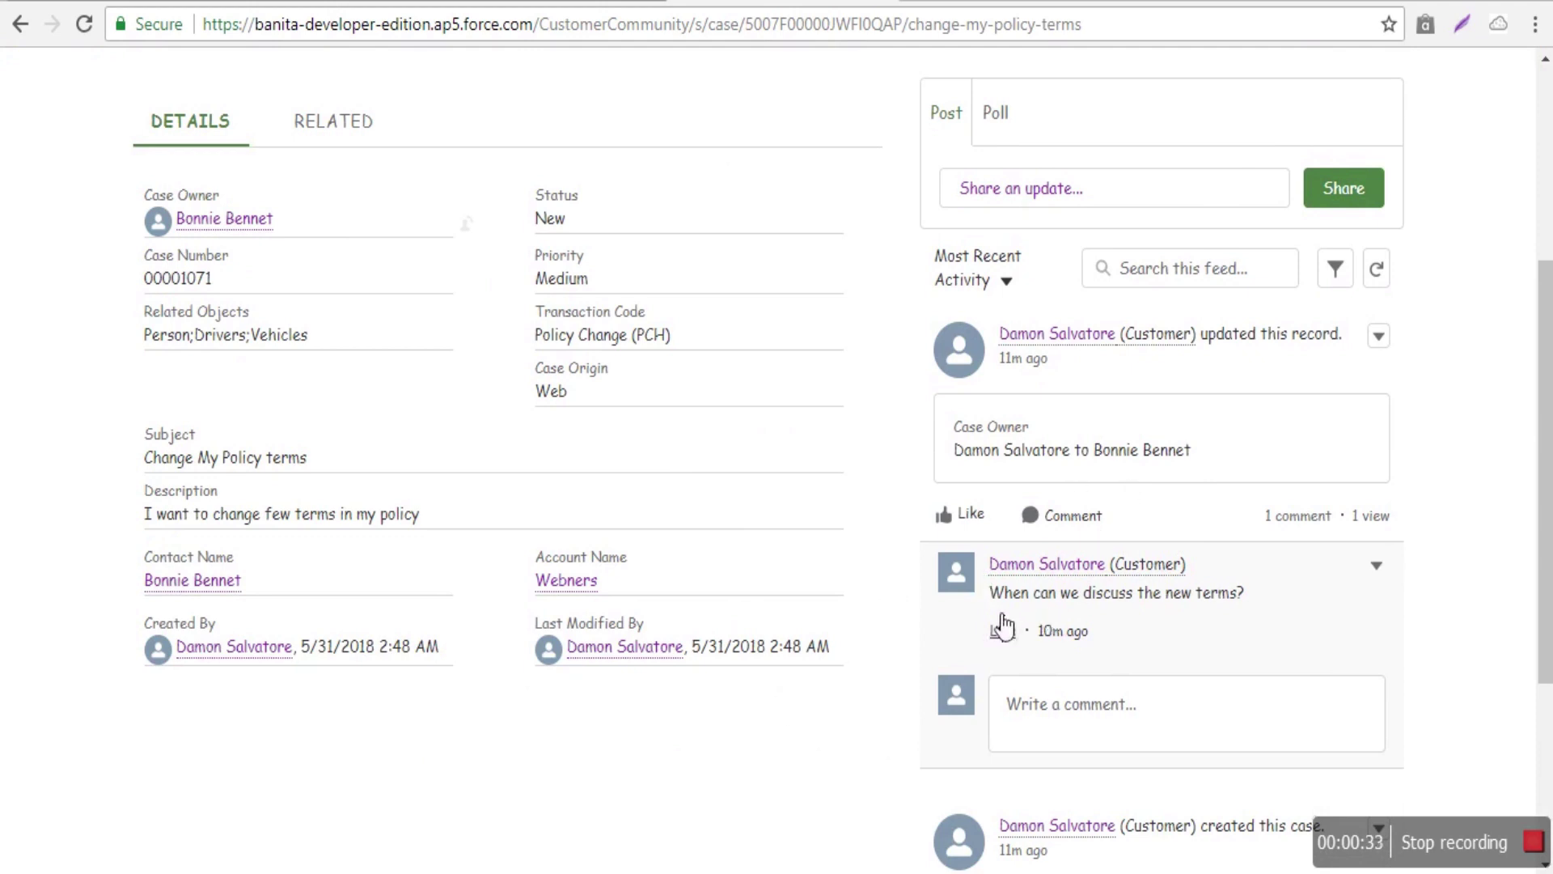
{"action": "scroll", "coordinate": [1262, 605], "scroll_direction": "down", "scroll_amount": 2}
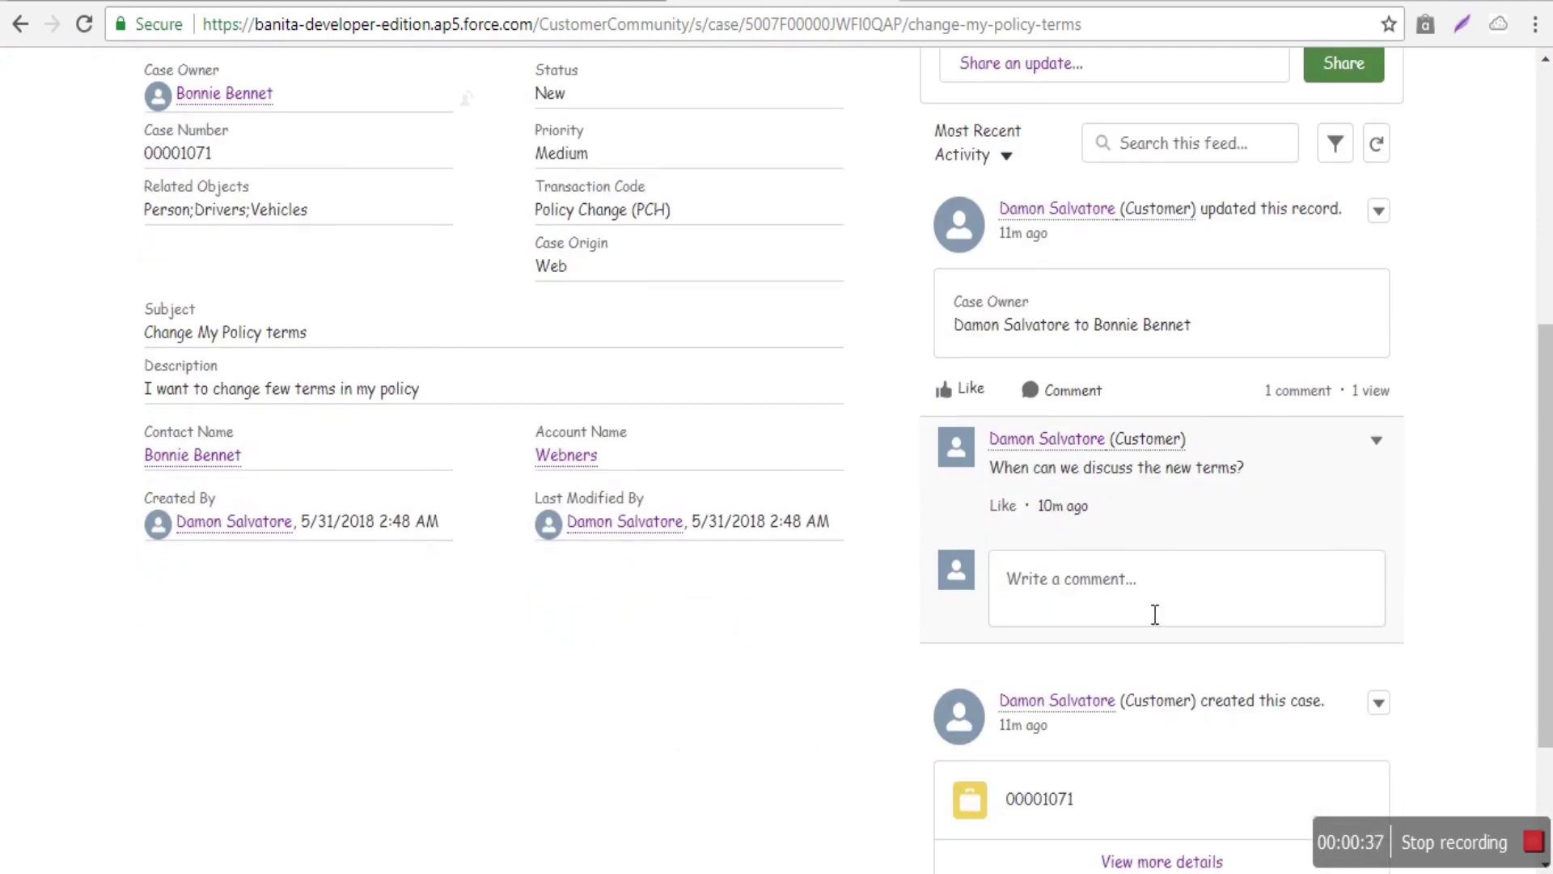
- Reply 'Let me know your new terms.' to the existing comment
{"action": "left_click", "coordinate": [1202, 614]}
{"action": "type", "text": "Let "}
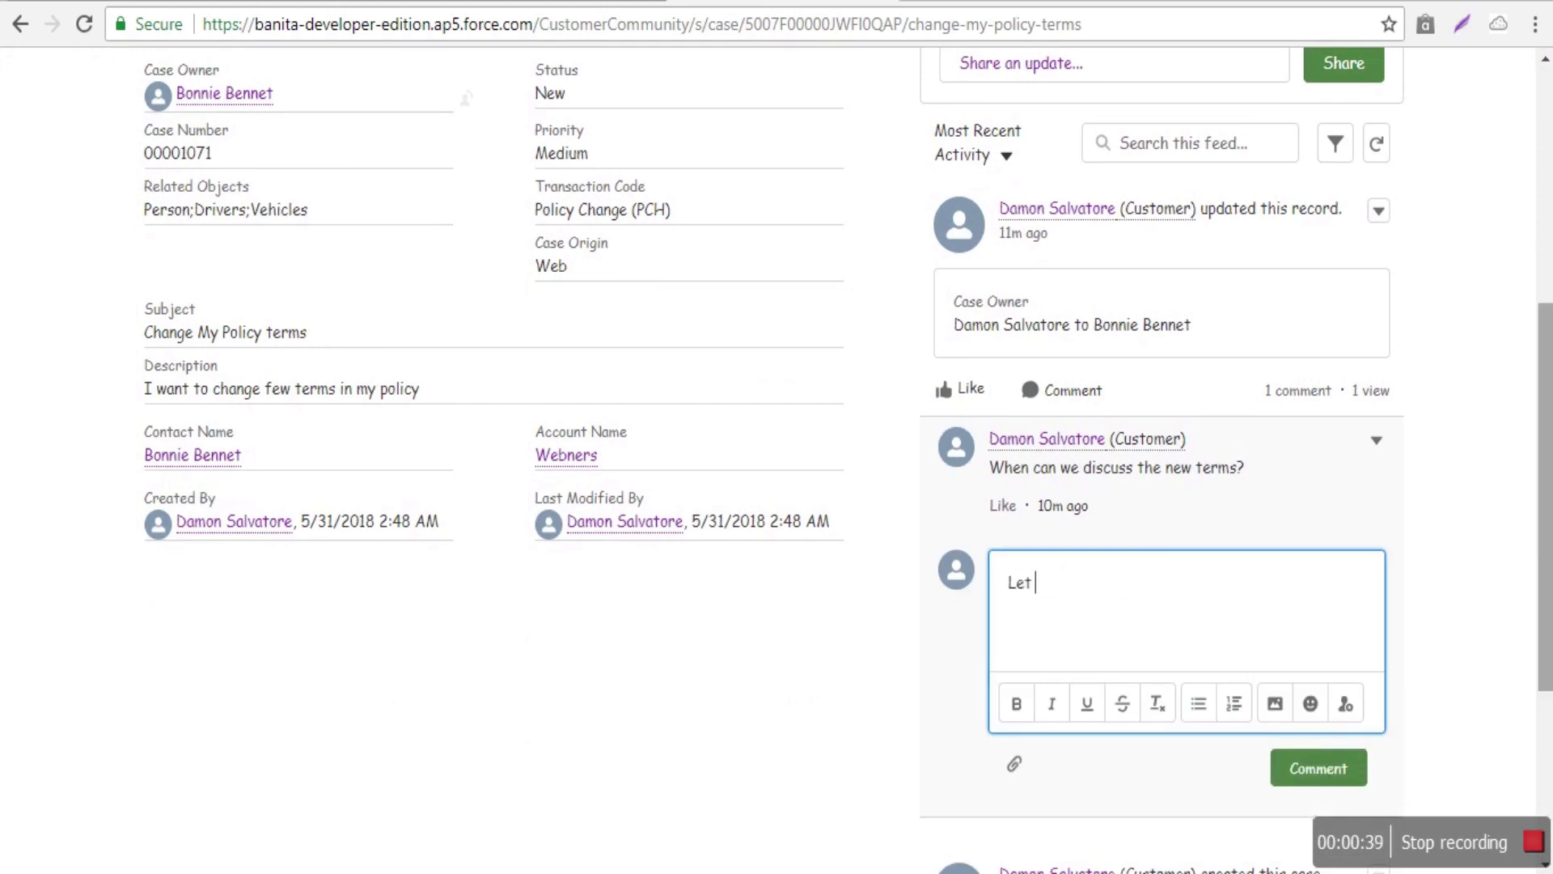
{"action": "type", "text": "me know your new terms."}
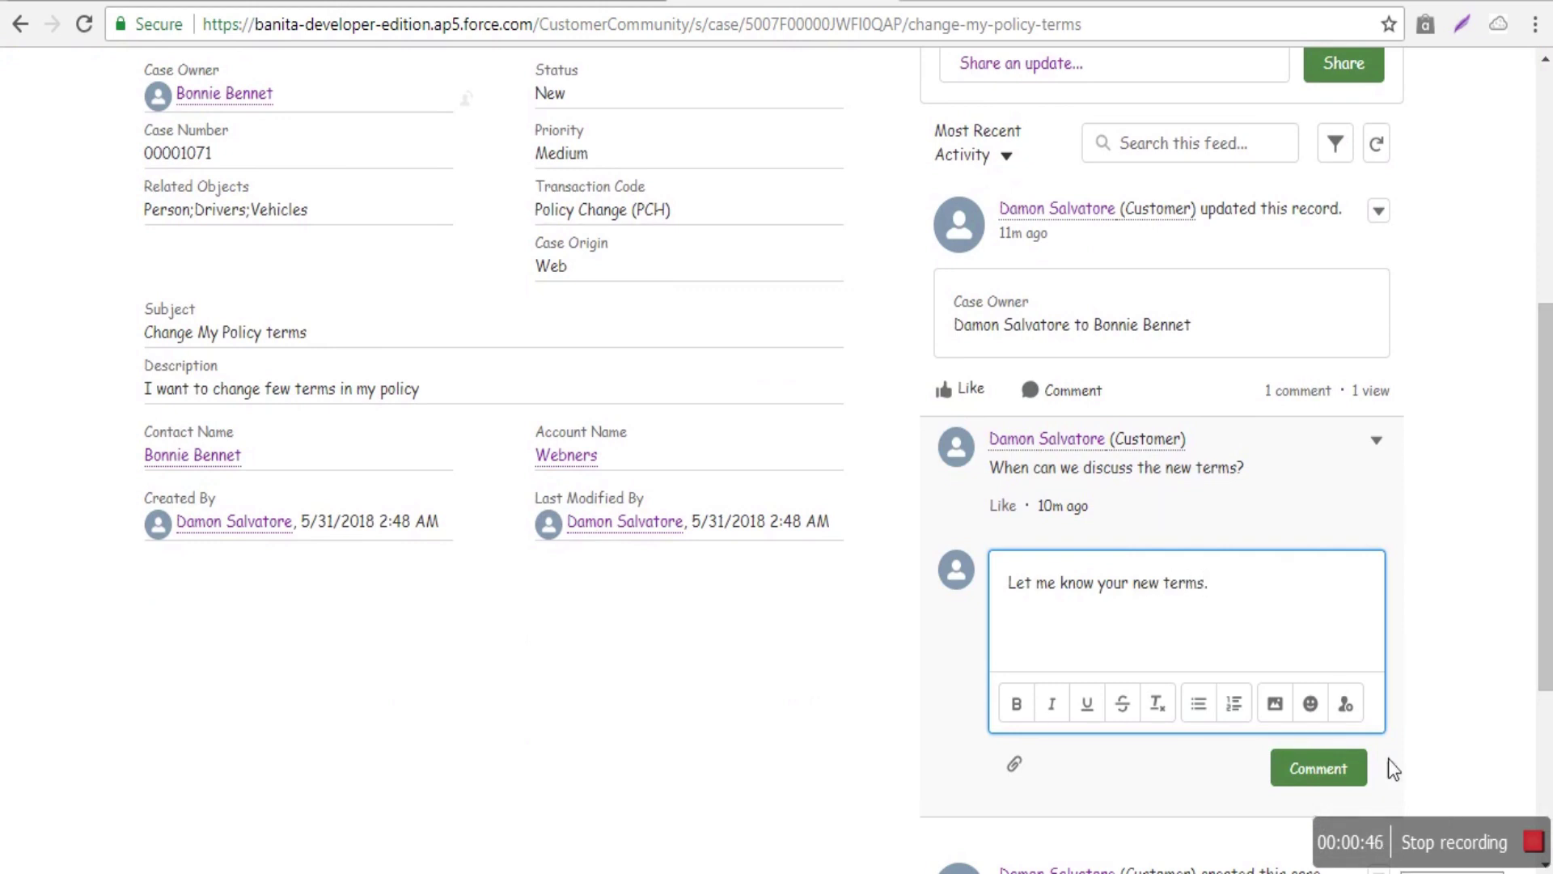
{"action": "left_click", "coordinate": [1347, 767]}
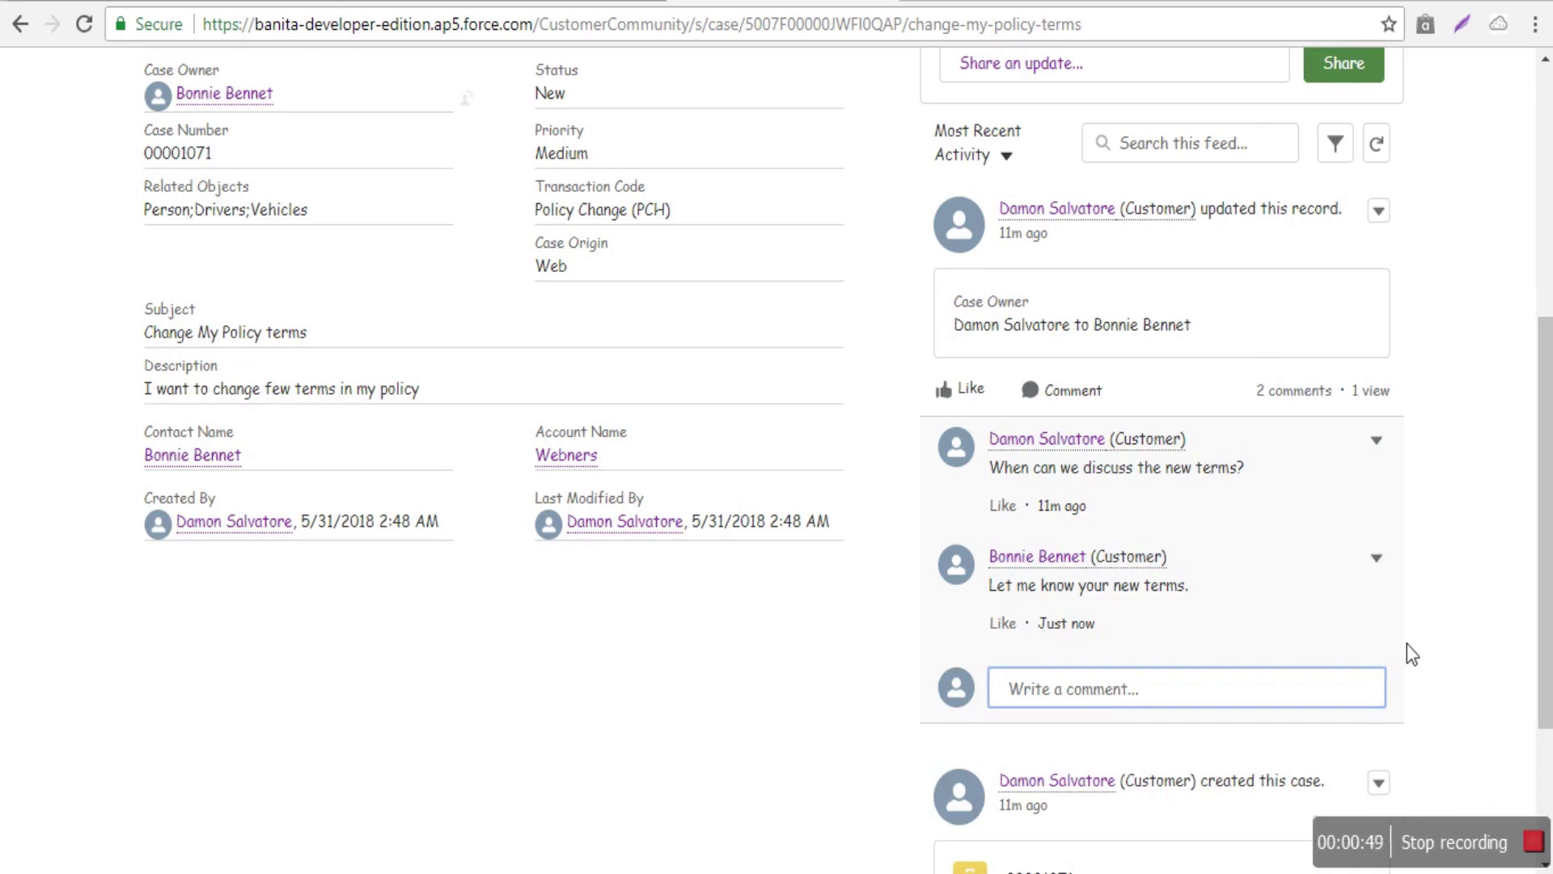
{"action": "scroll", "coordinate": [1406, 643], "scroll_direction": "up", "scroll_amount": 5}
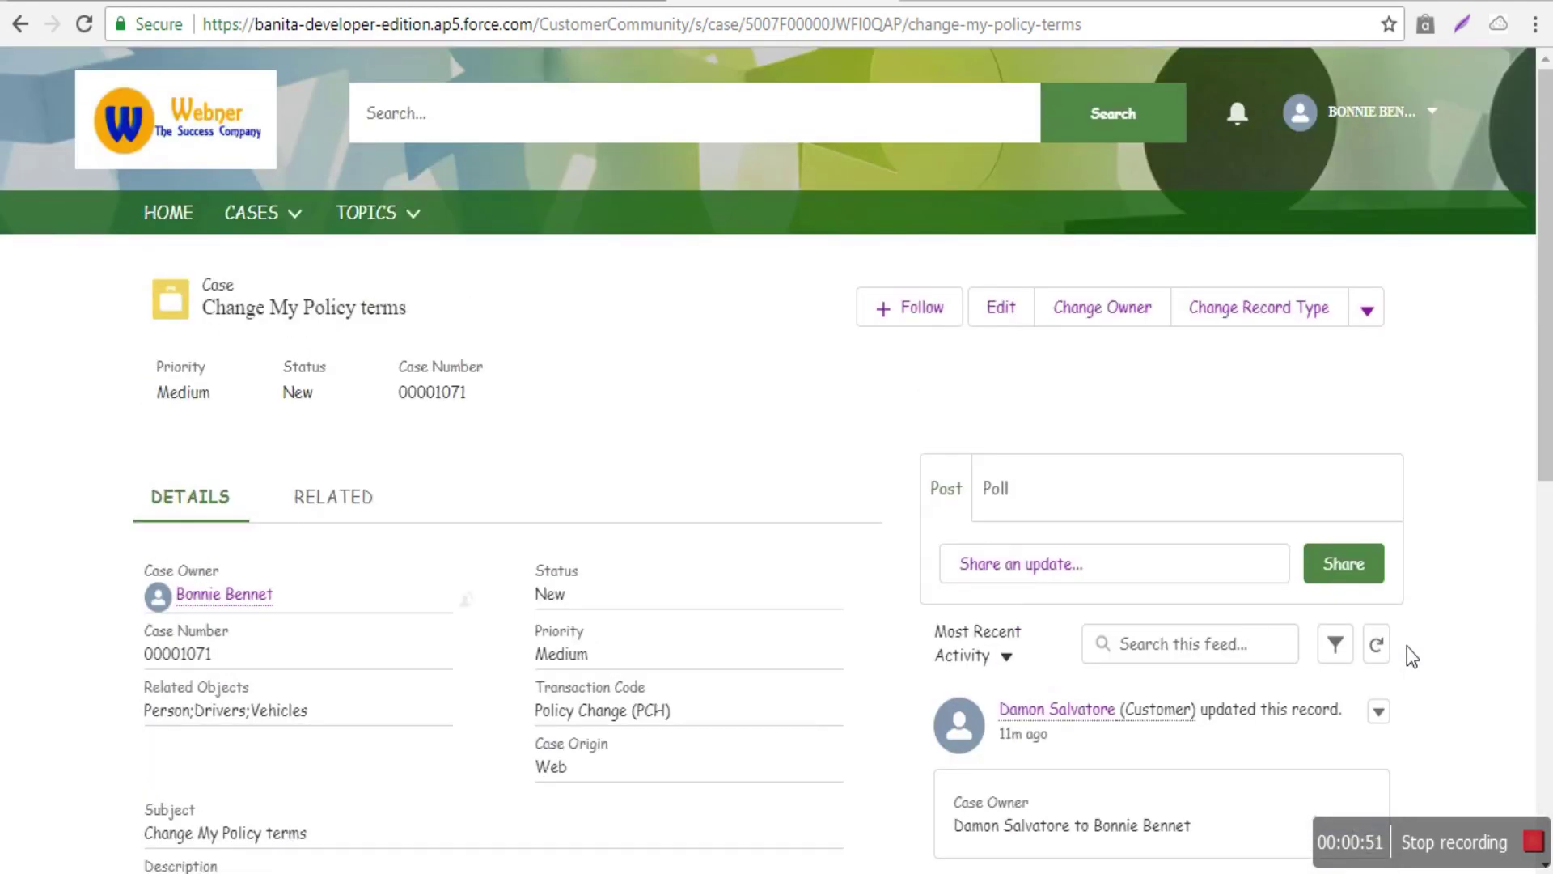
{"action": "scroll", "coordinate": [1406, 646], "scroll_direction": "down", "scroll_amount": 5}
{"action": "scroll", "coordinate": [1405, 646], "scroll_direction": "down", "scroll_amount": 5}
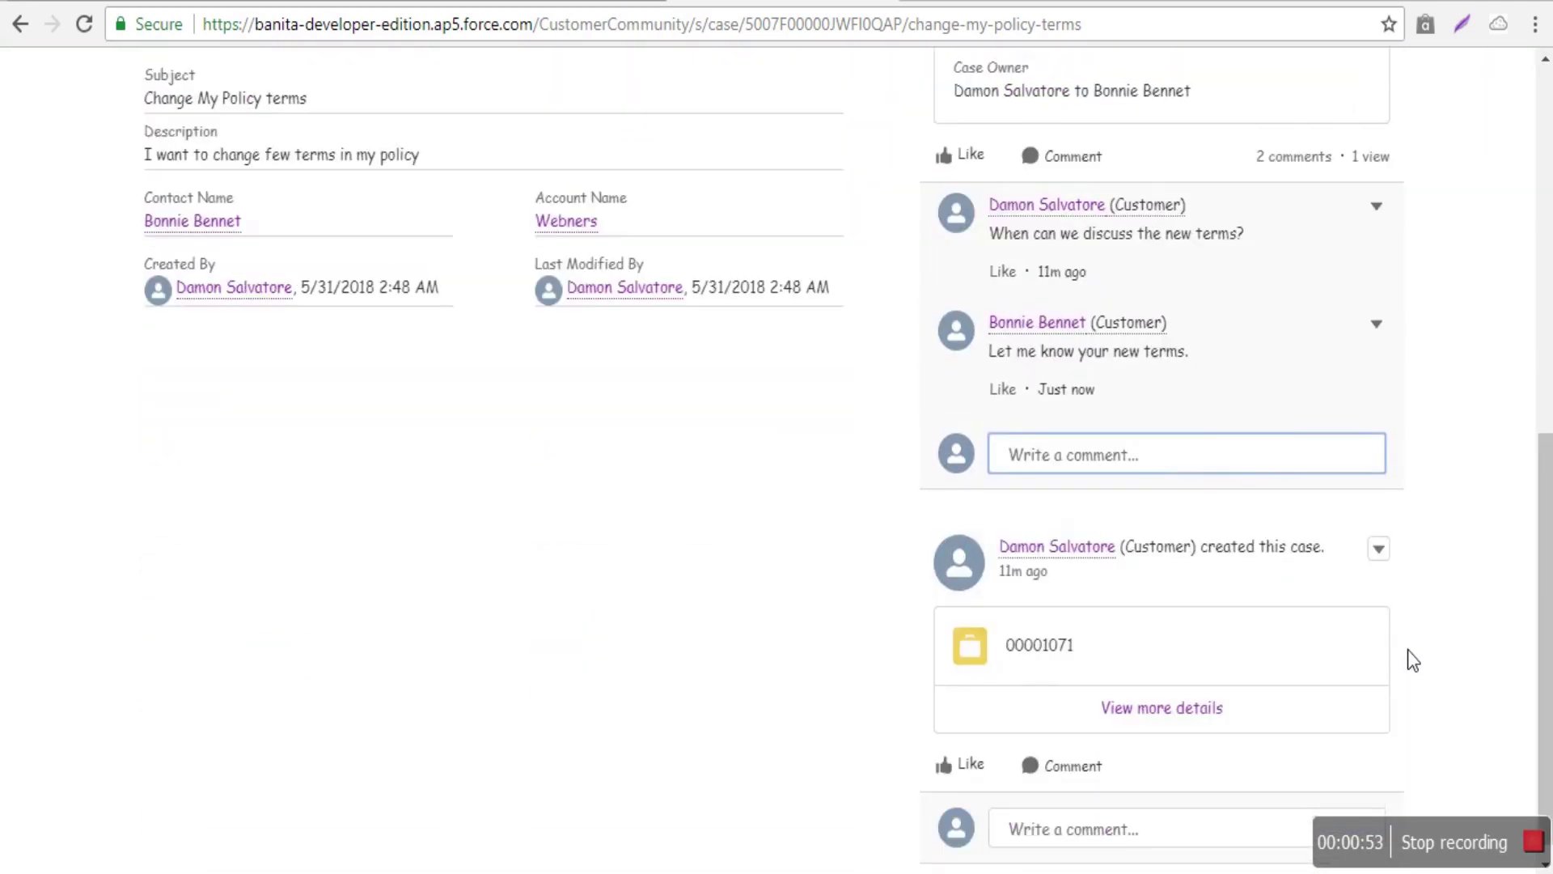
{"action": "scroll", "coordinate": [1408, 651], "scroll_direction": "up", "scroll_amount": 8}
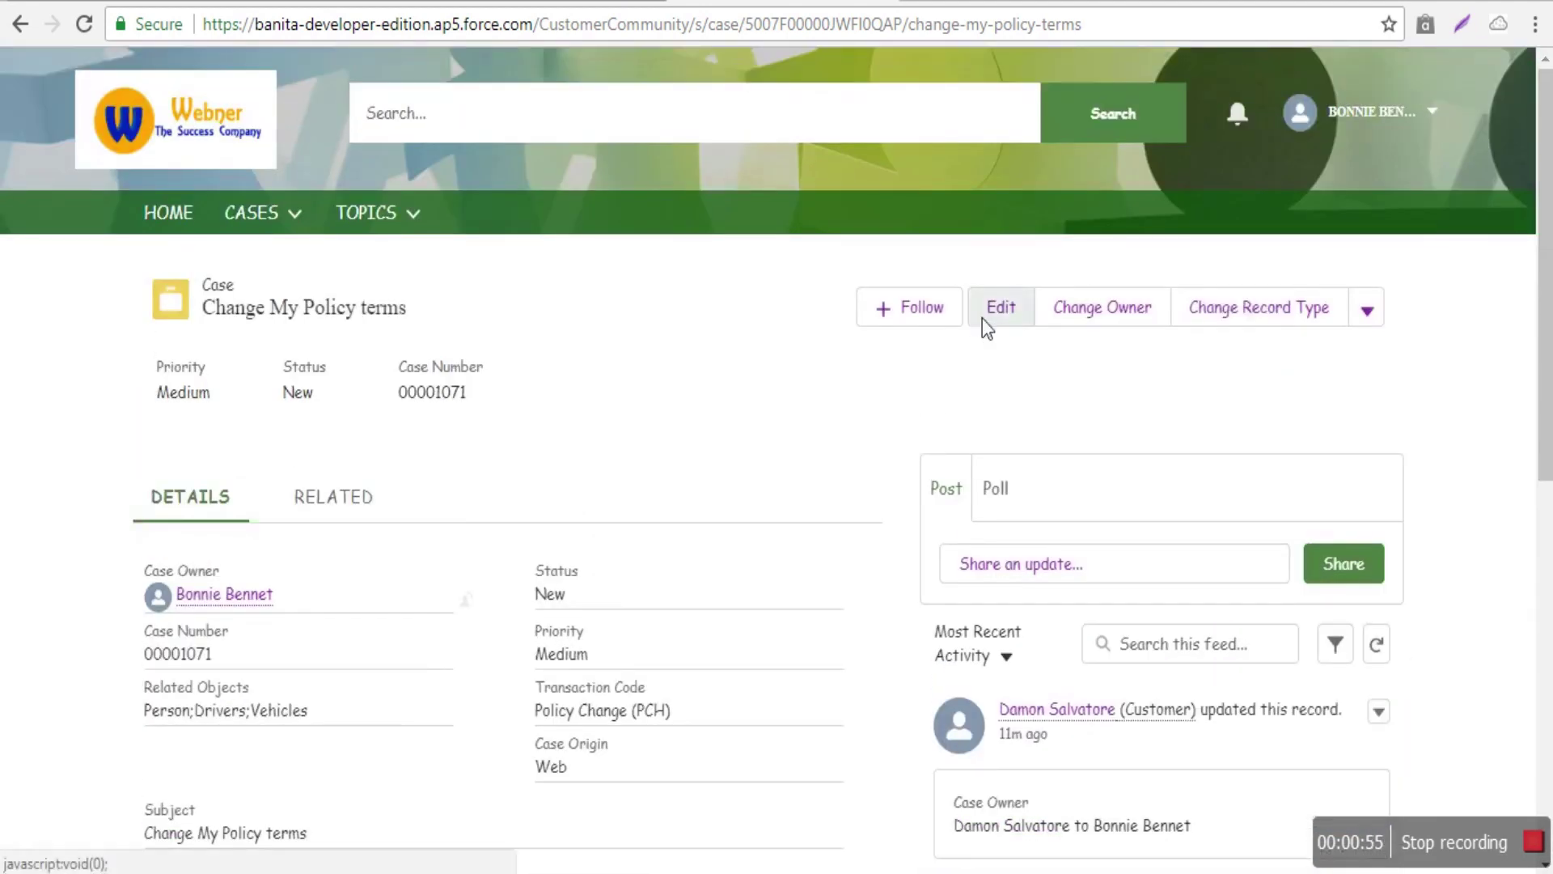
- Edit case 00001071, change Status from New to Working, and save the record
{"action": "left_click", "coordinate": [982, 317]}
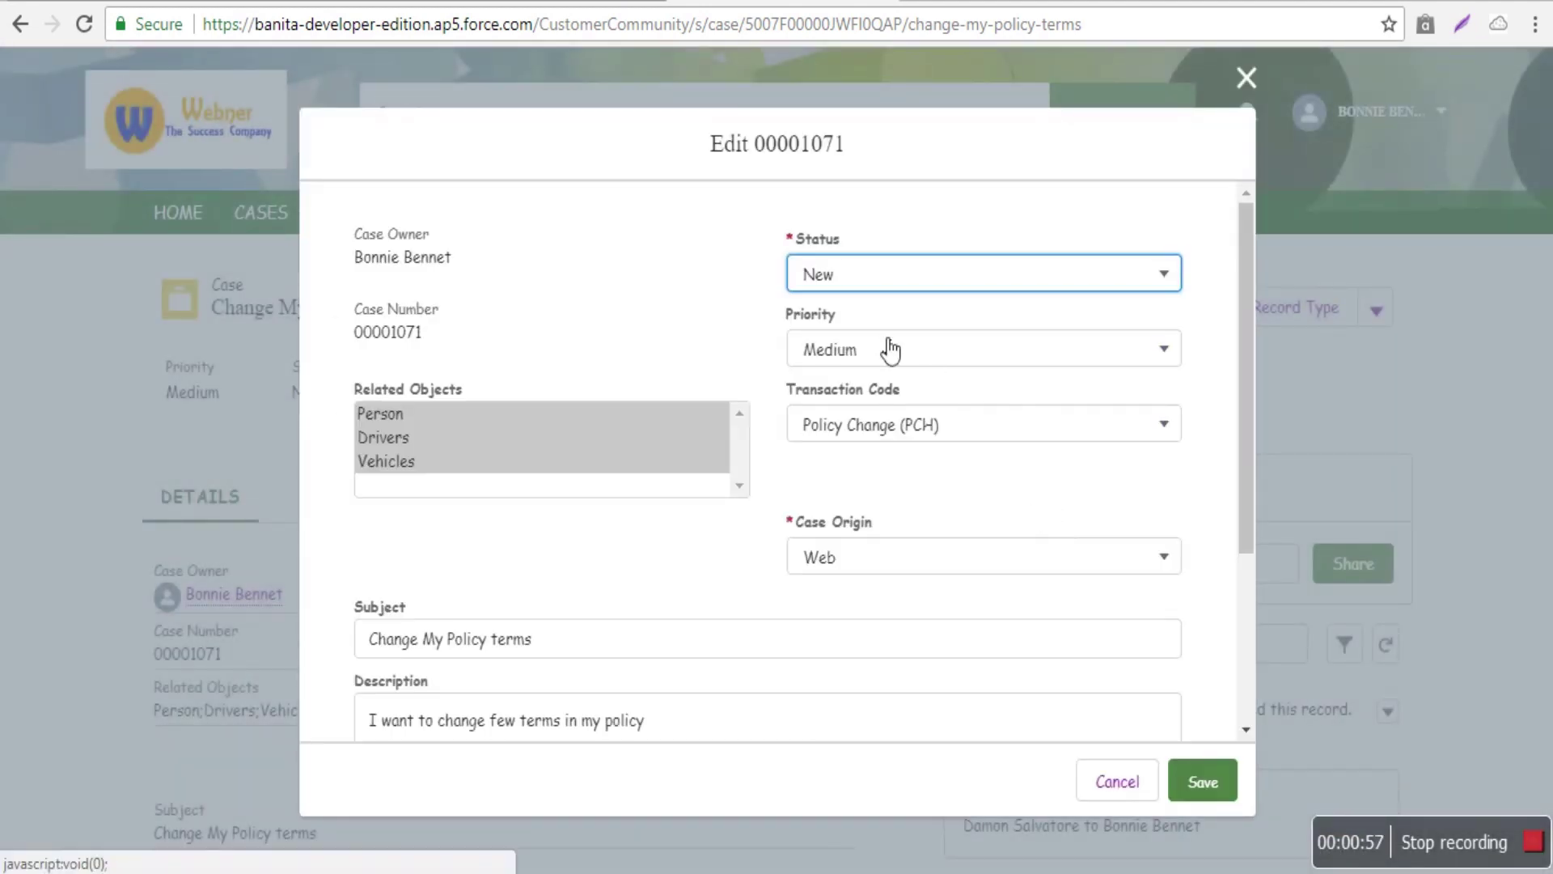
{"action": "left_click", "coordinate": [848, 291]}
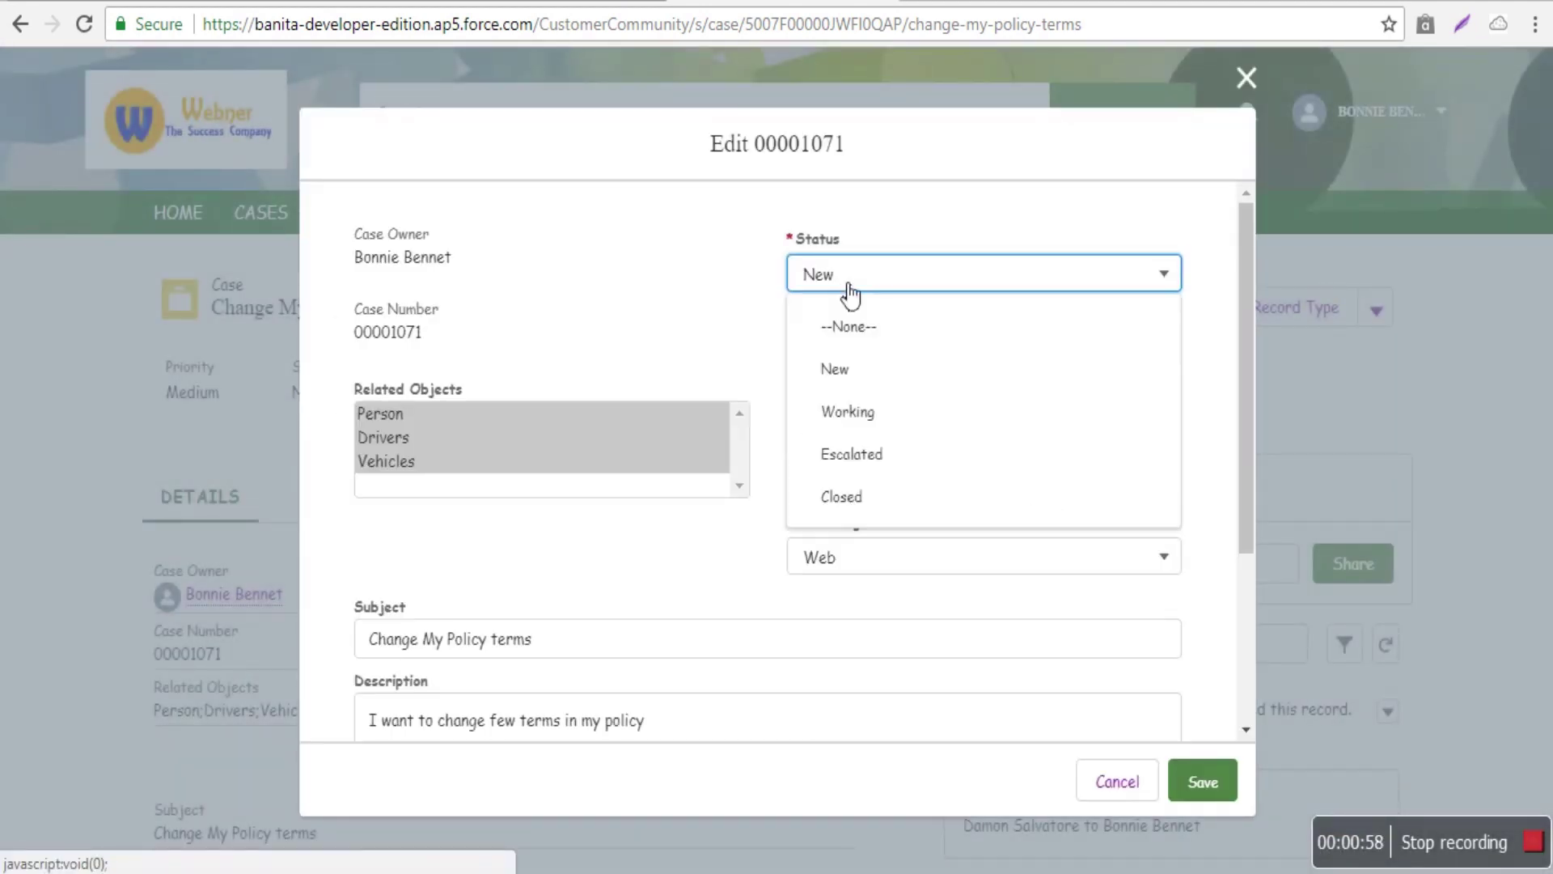
{"action": "left_click", "coordinate": [853, 414]}
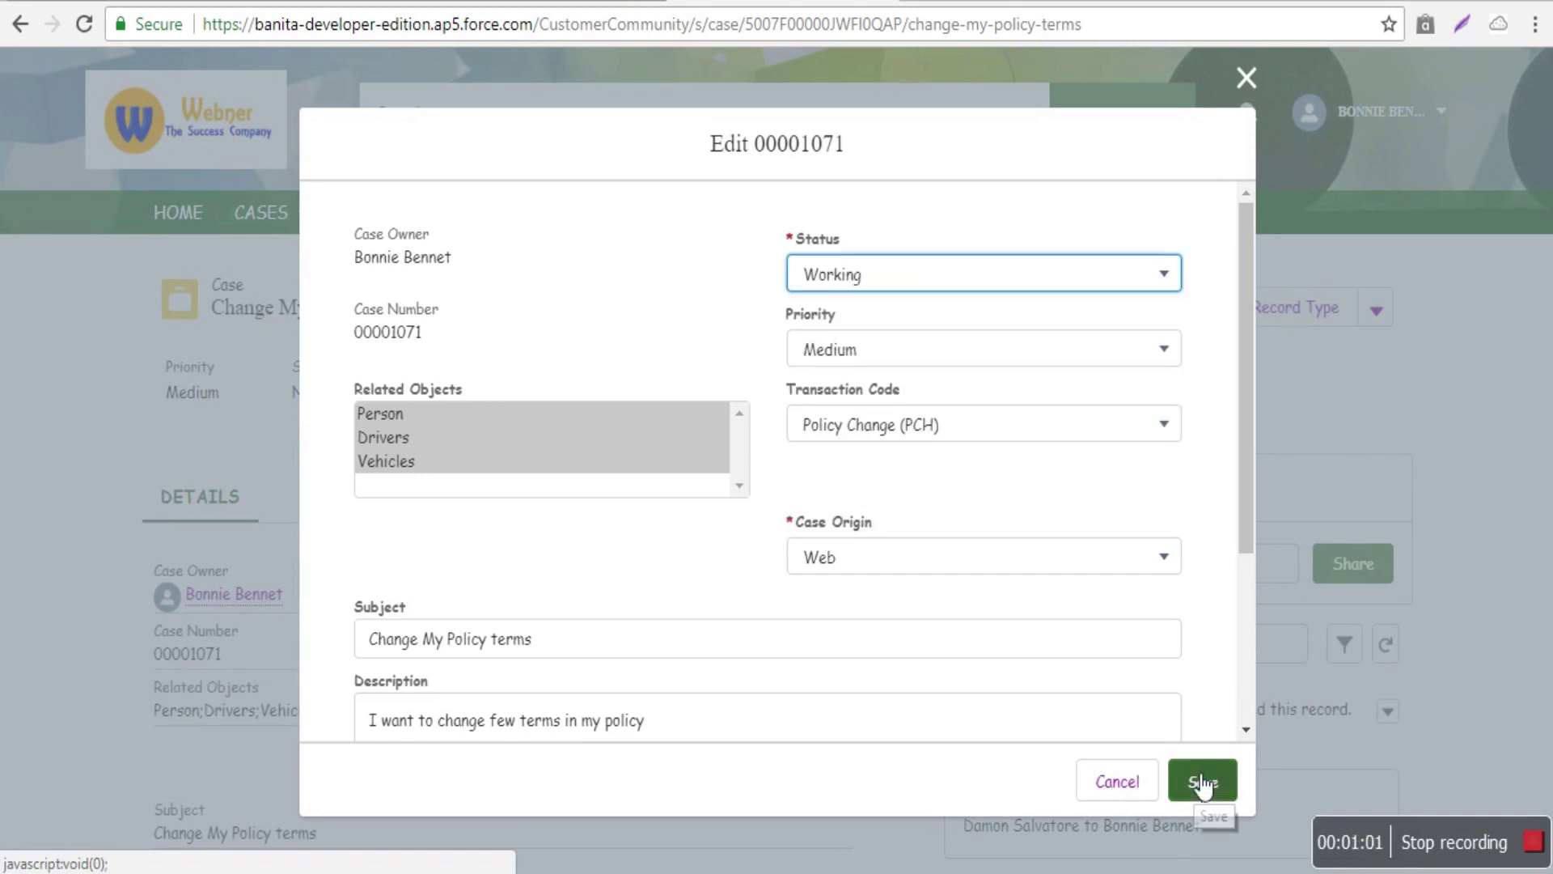
{"action": "scroll", "coordinate": [716, 389], "scroll_direction": "down", "scroll_amount": 3}
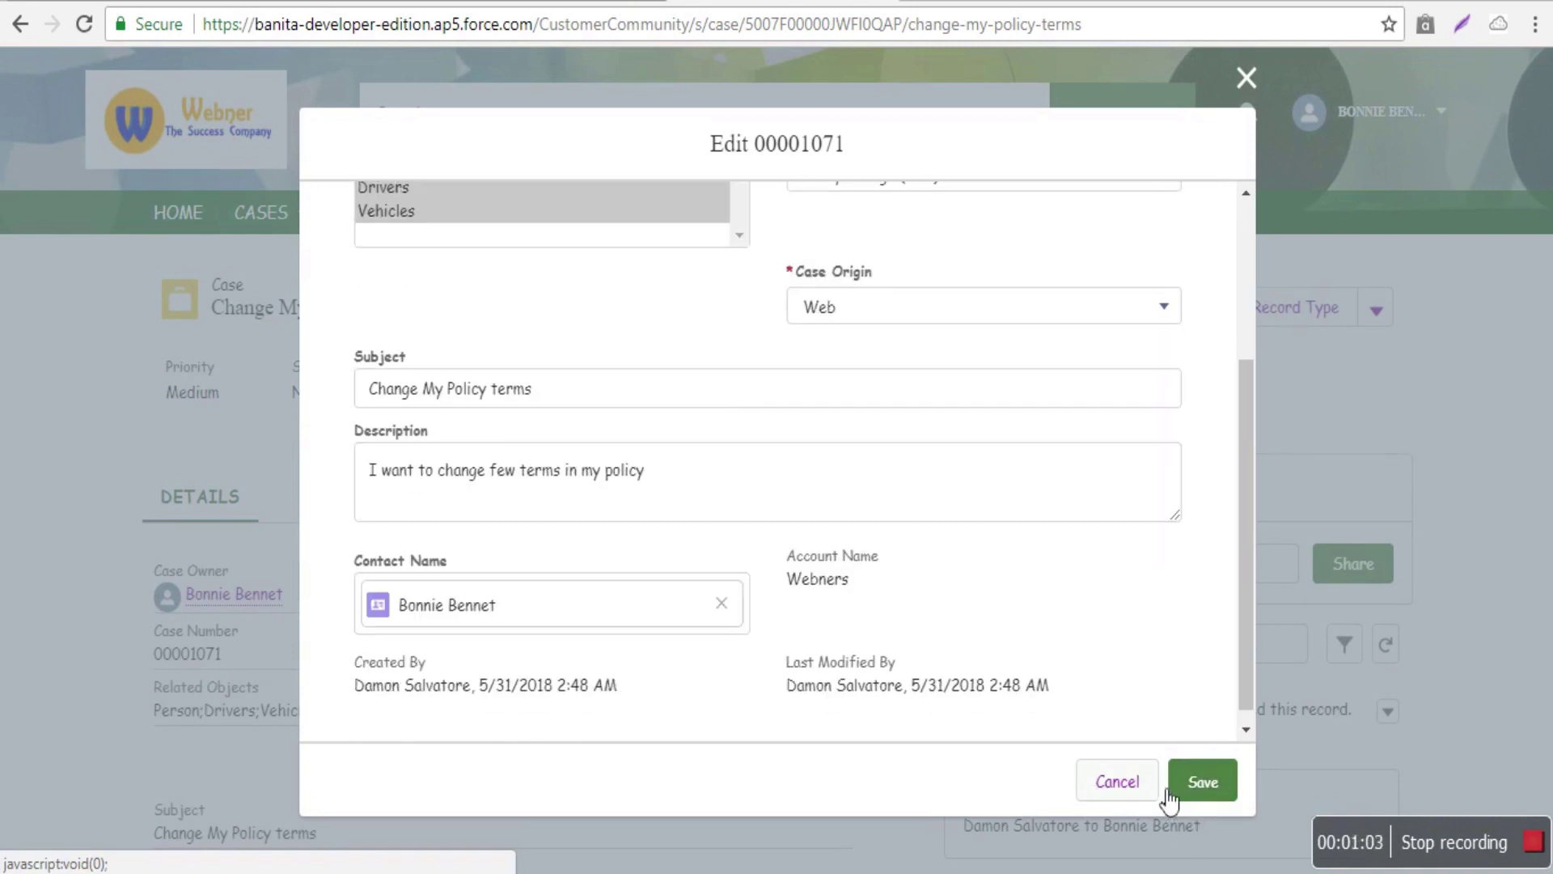
{"action": "left_click", "coordinate": [1197, 781]}
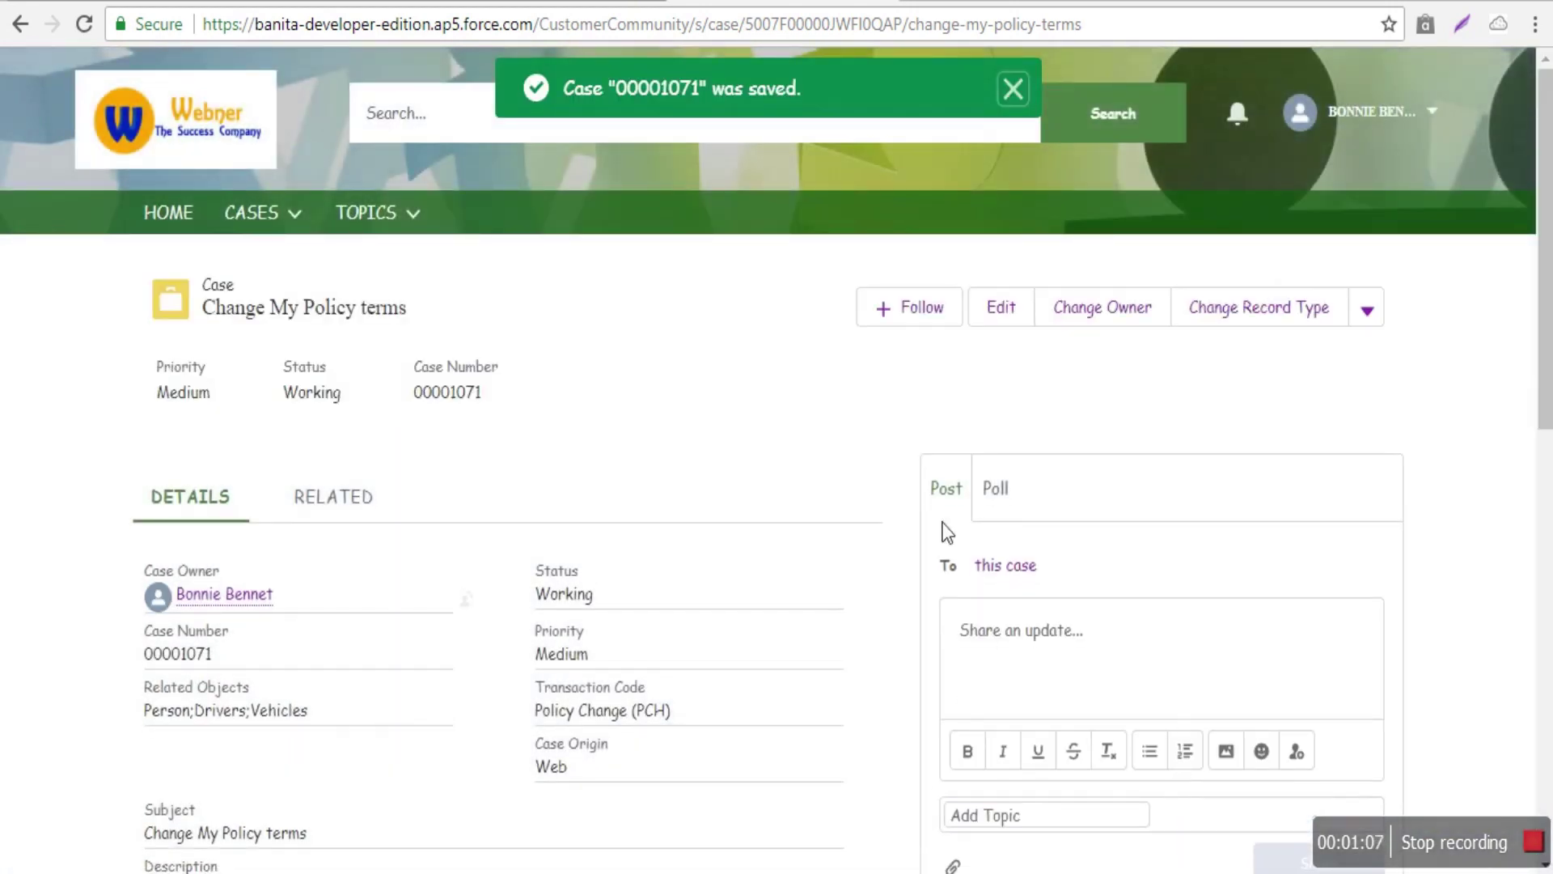
{"action": "scroll", "coordinate": [1181, 534], "scroll_direction": "down", "scroll_amount": 3}
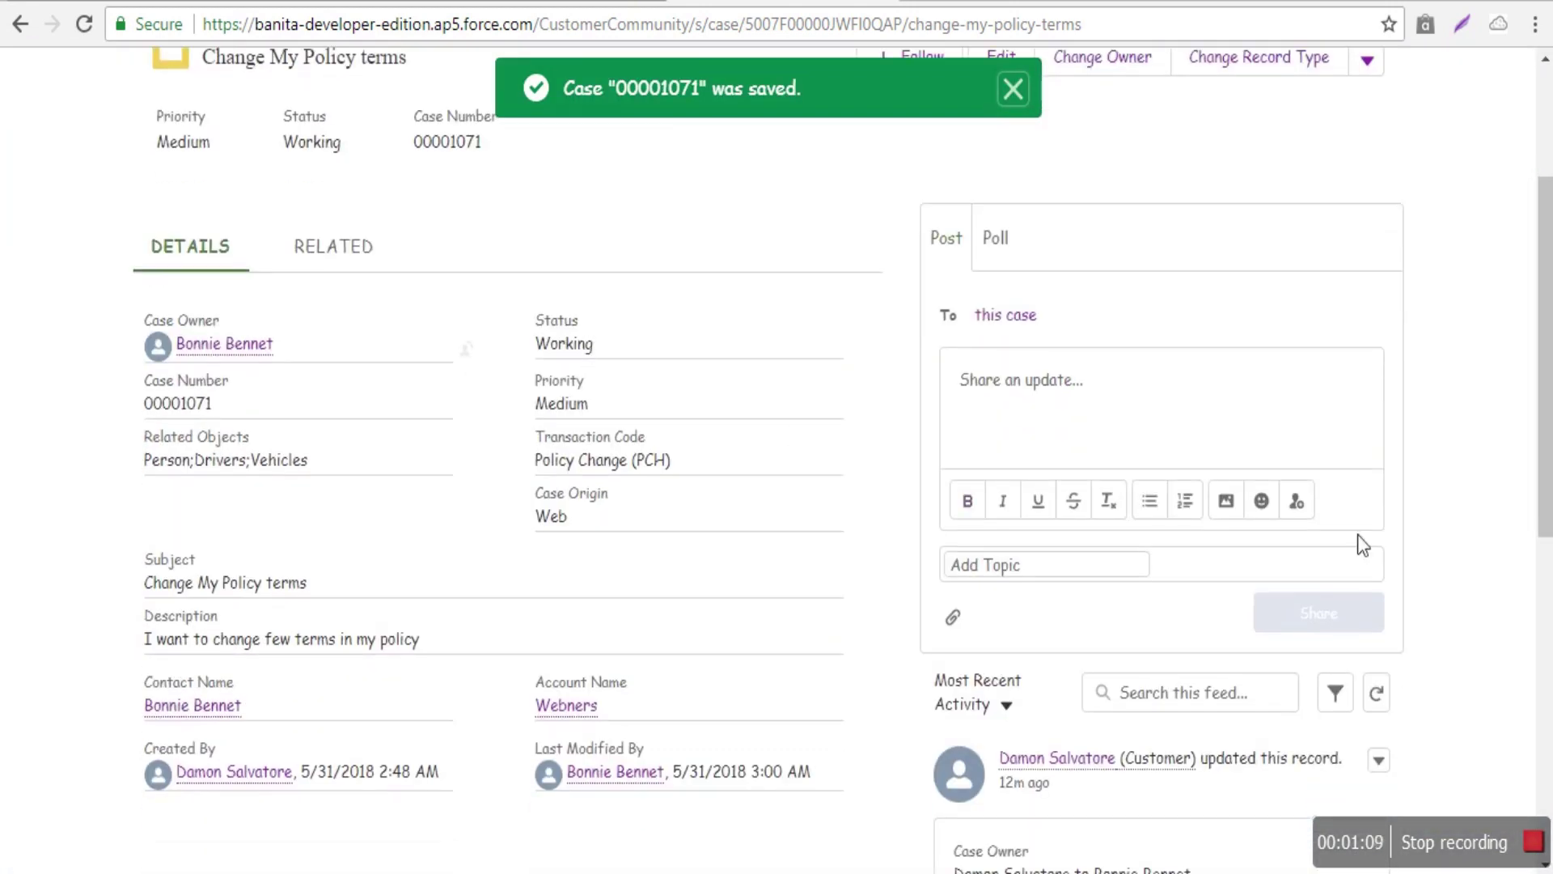
{"action": "scroll", "coordinate": [1376, 584], "scroll_direction": "down", "scroll_amount": 6}
{"action": "scroll", "coordinate": [1376, 584], "scroll_direction": "down", "scroll_amount": 5}
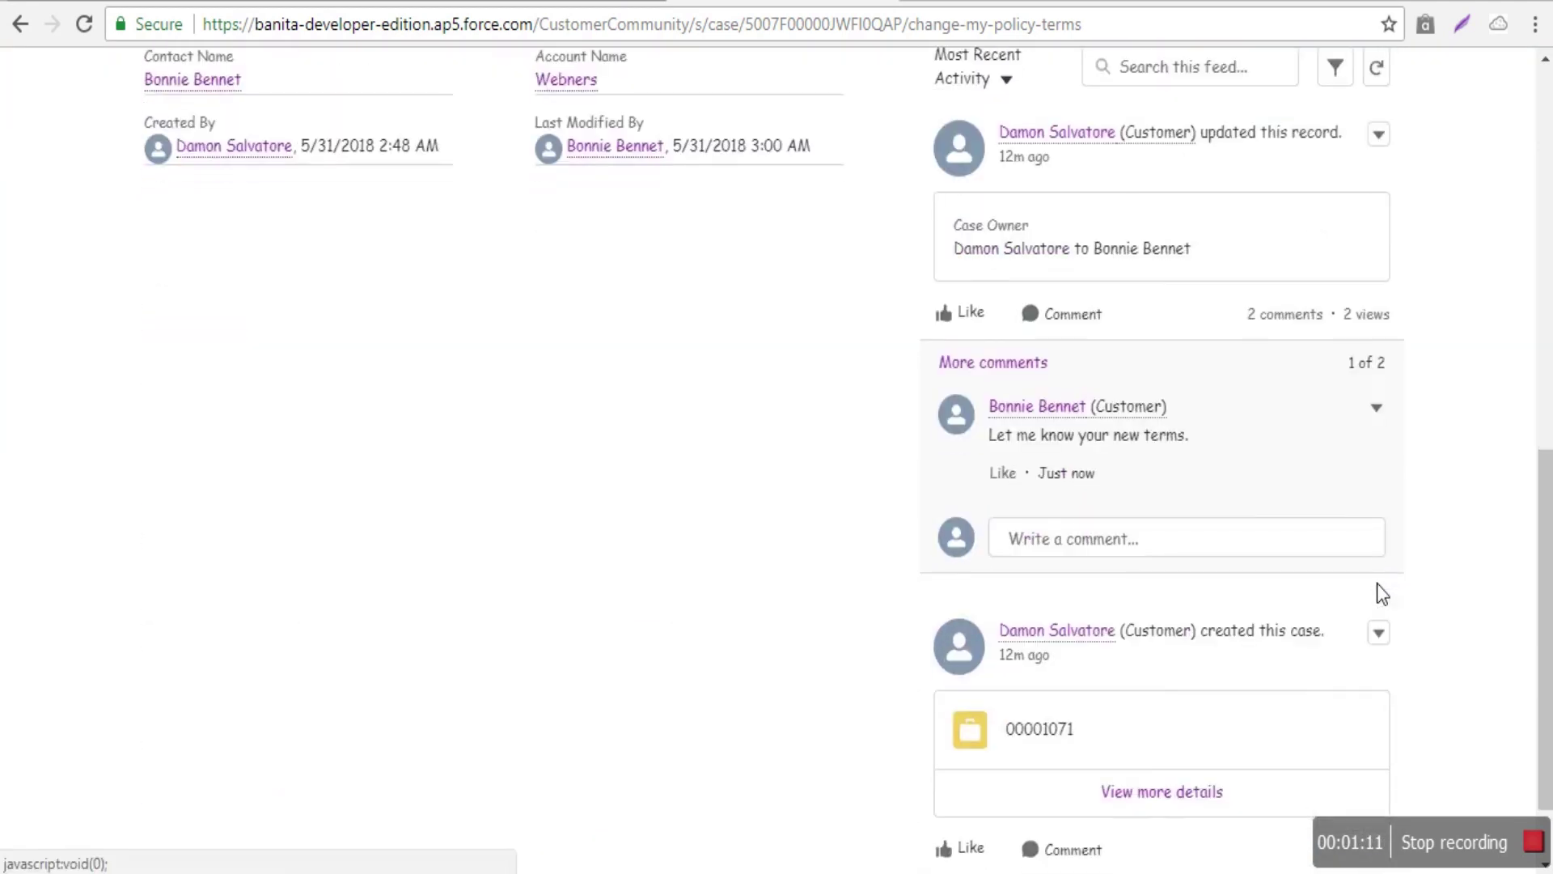
{"action": "scroll", "coordinate": [1383, 590], "scroll_direction": "up", "scroll_amount": 4}
{"action": "scroll", "coordinate": [1383, 593], "scroll_direction": "up", "scroll_amount": 7}
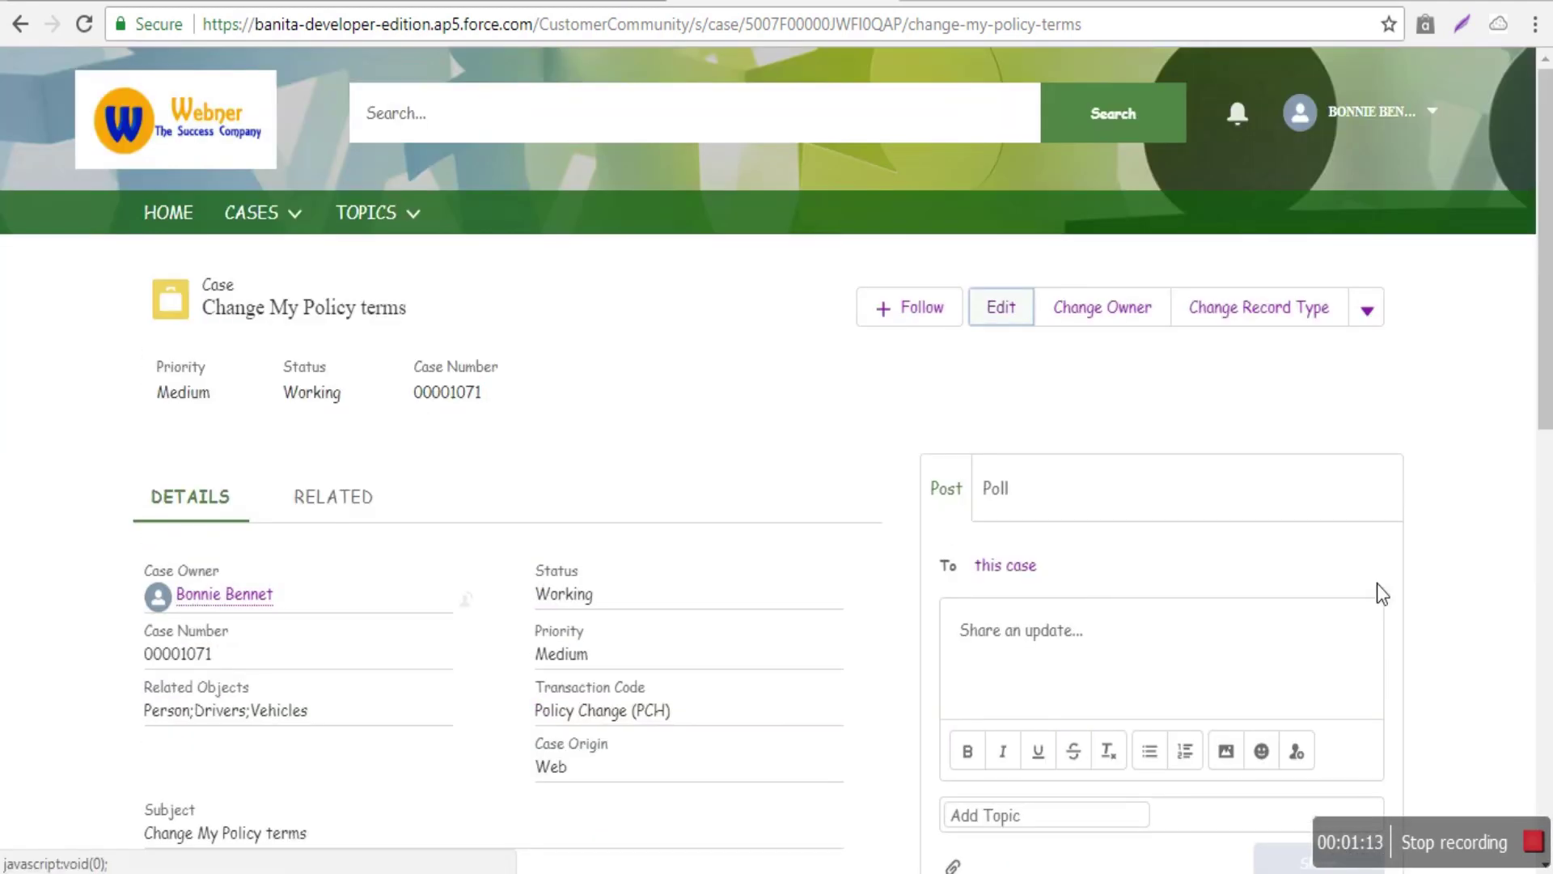
- In the customer's window, open the newest notification showing the reply 'Let me know your new terms.'
{"action": "left_click", "coordinate": [592, 833]}
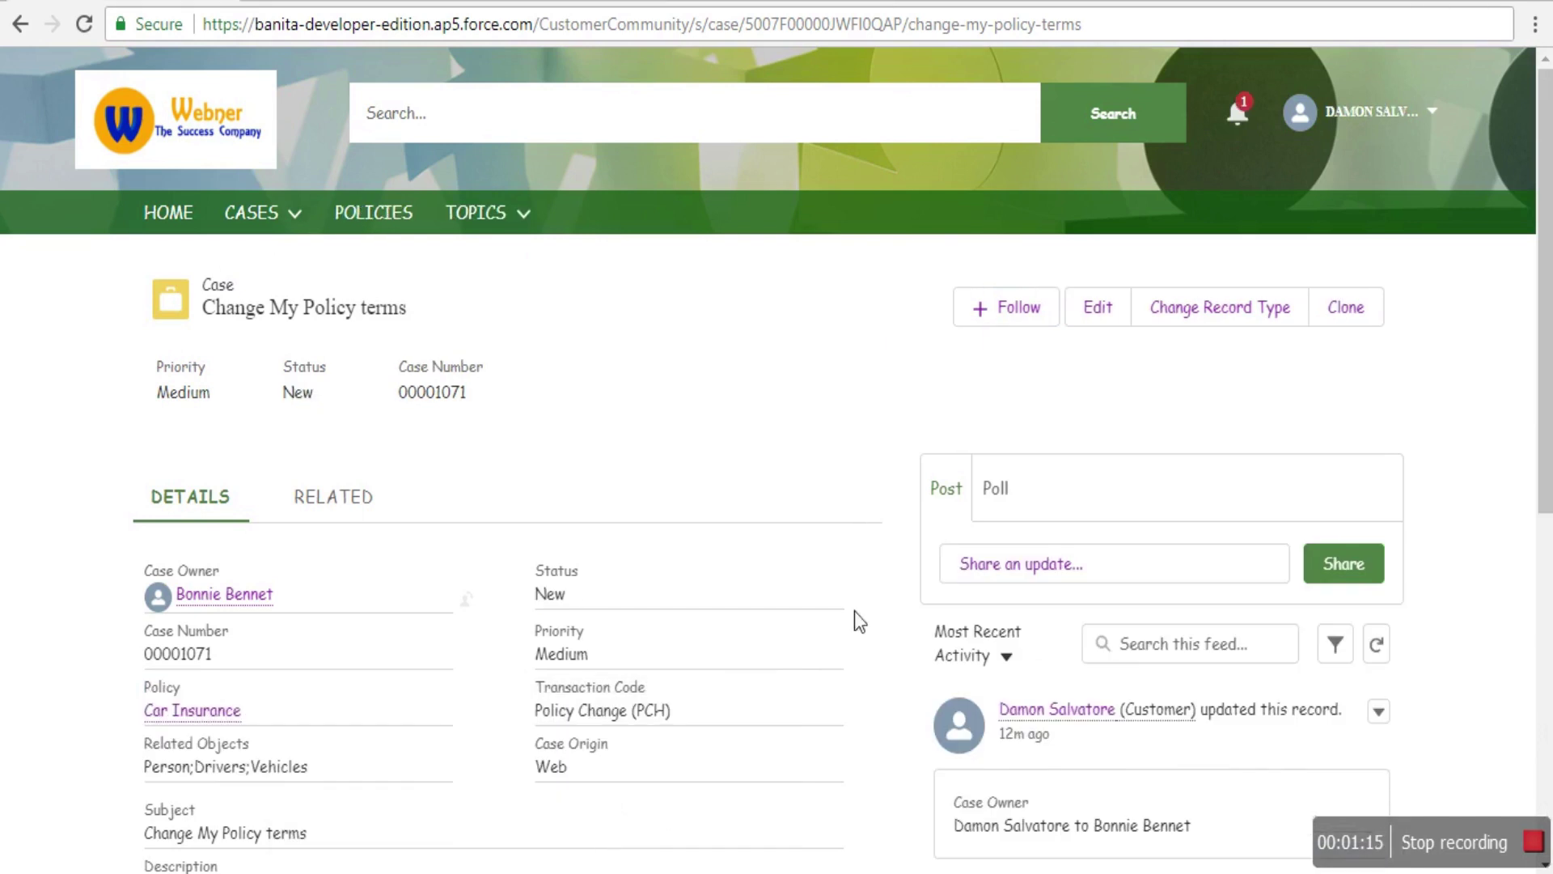
{"action": "left_click", "coordinate": [1250, 115]}
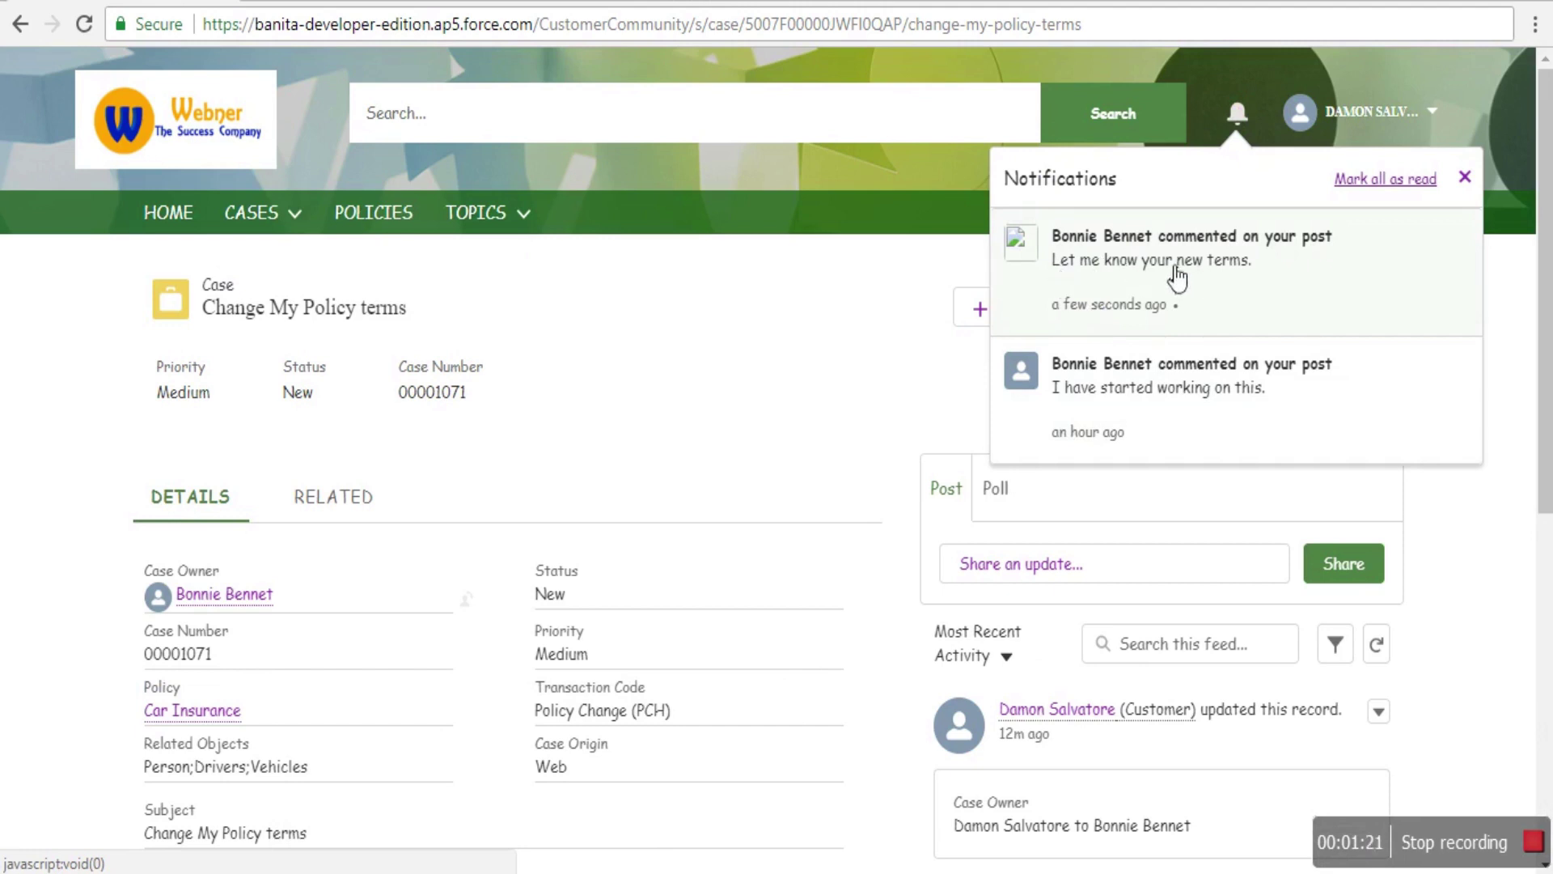
{"action": "left_click", "coordinate": [1136, 265]}
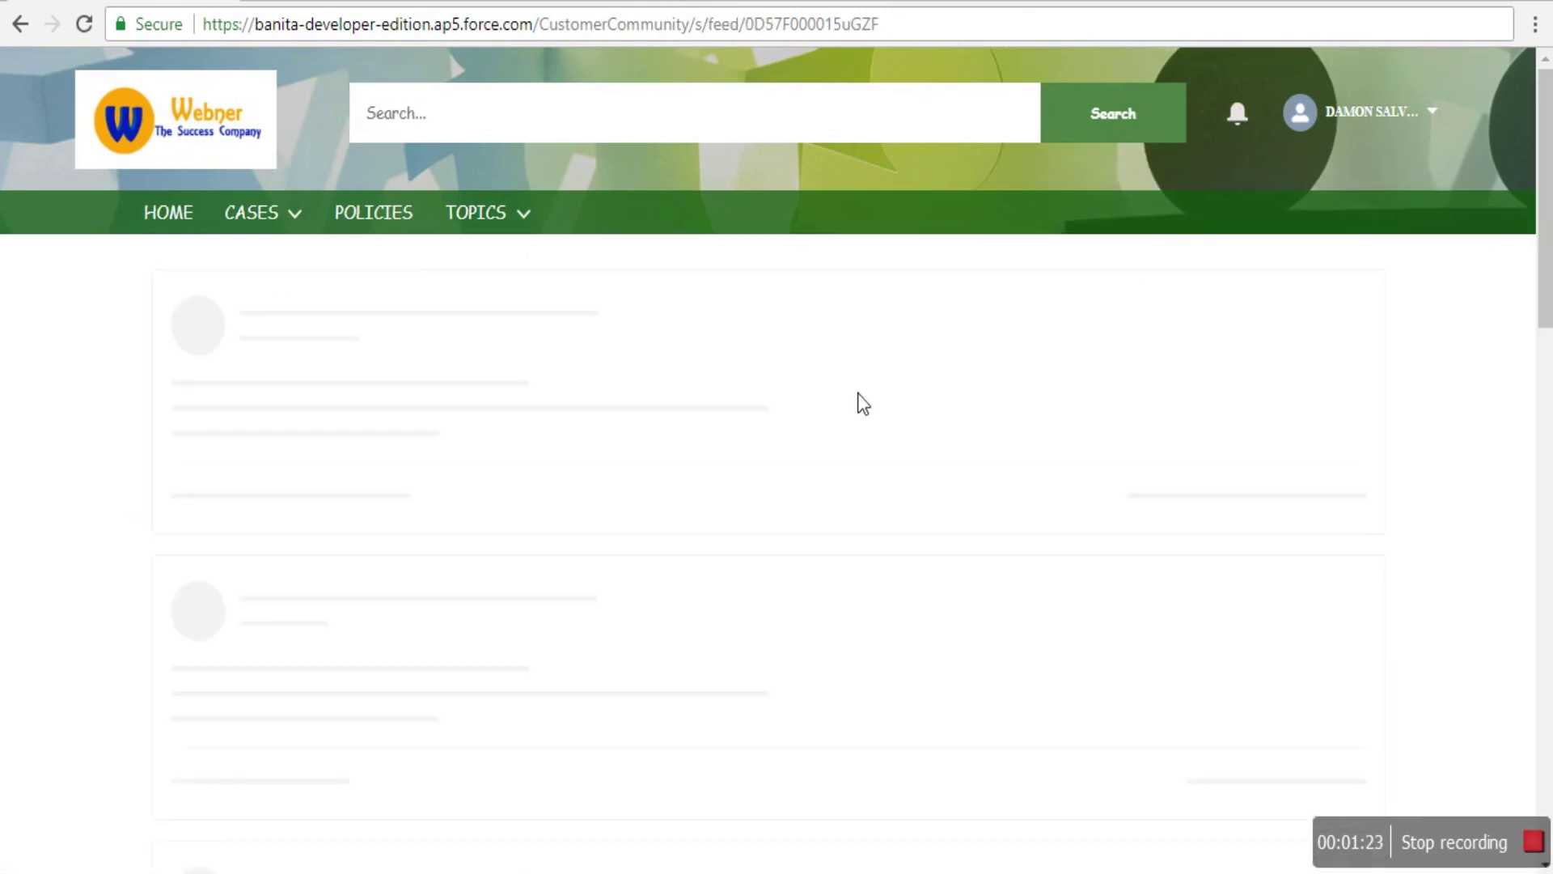
{"action": "scroll", "coordinate": [622, 698], "scroll_direction": "down", "scroll_amount": 2}
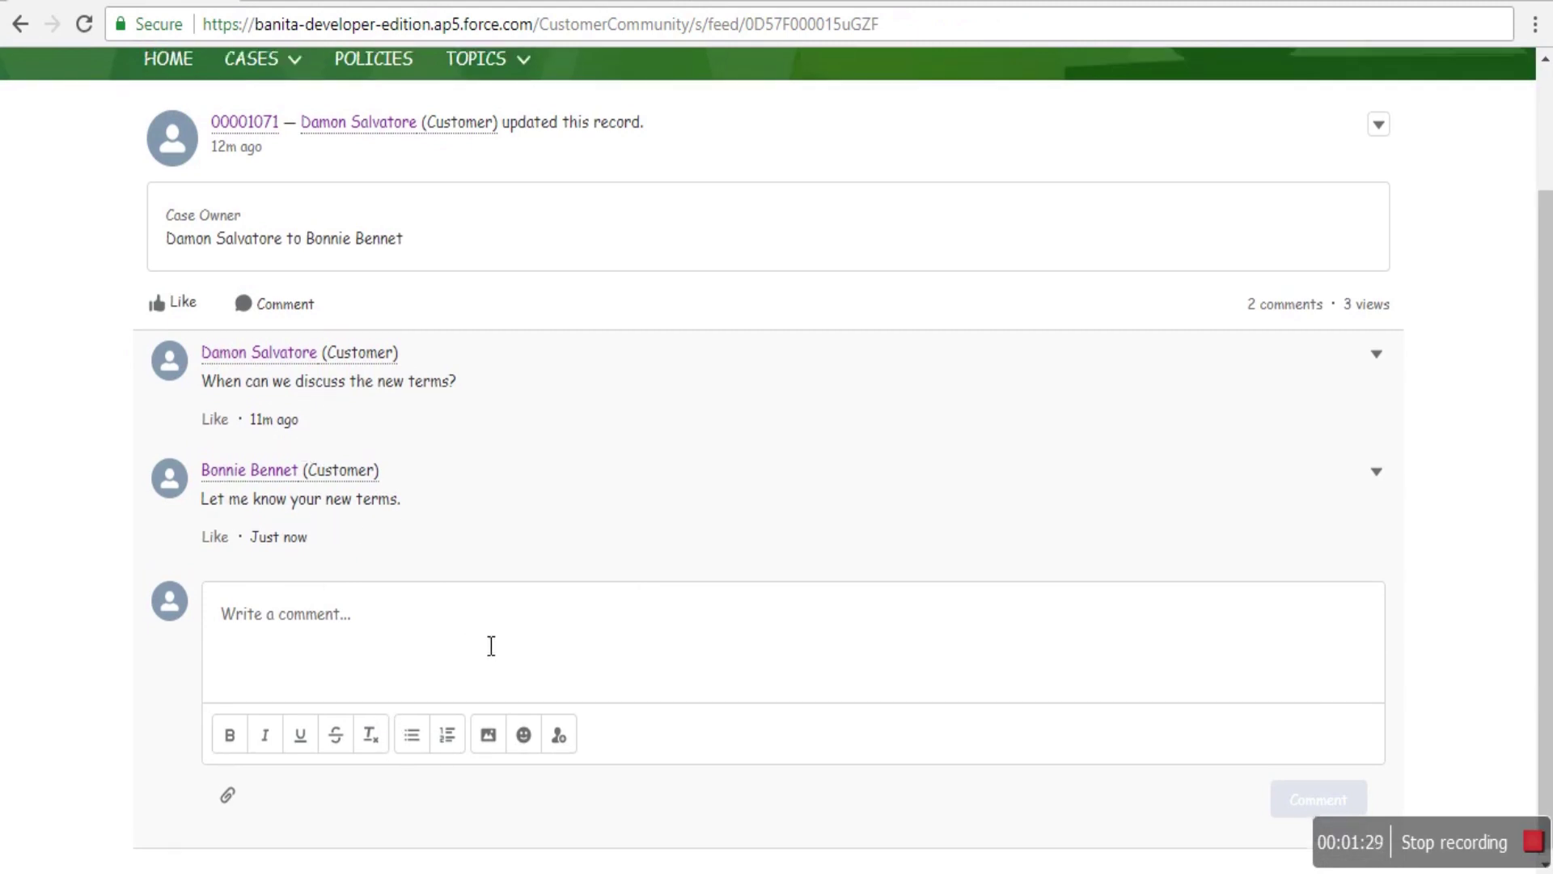
{"action": "scroll", "coordinate": [453, 622], "scroll_direction": "up", "scroll_amount": 2}
- Go to the cases list and open the Change My Policy terms case
{"action": "left_click", "coordinate": [278, 230]}
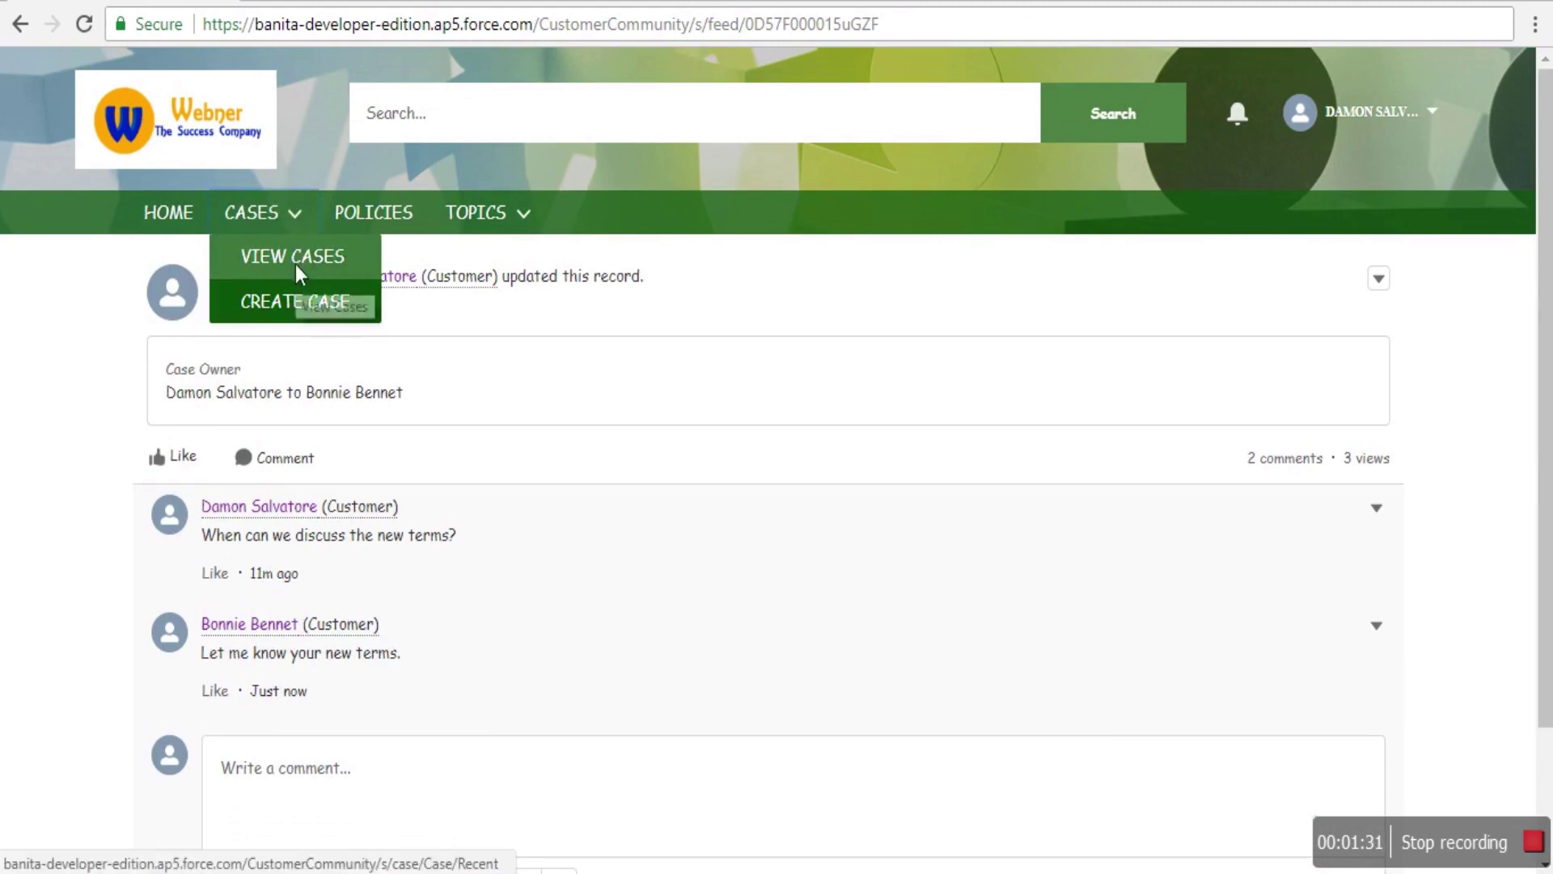
{"action": "left_click", "coordinate": [298, 265]}
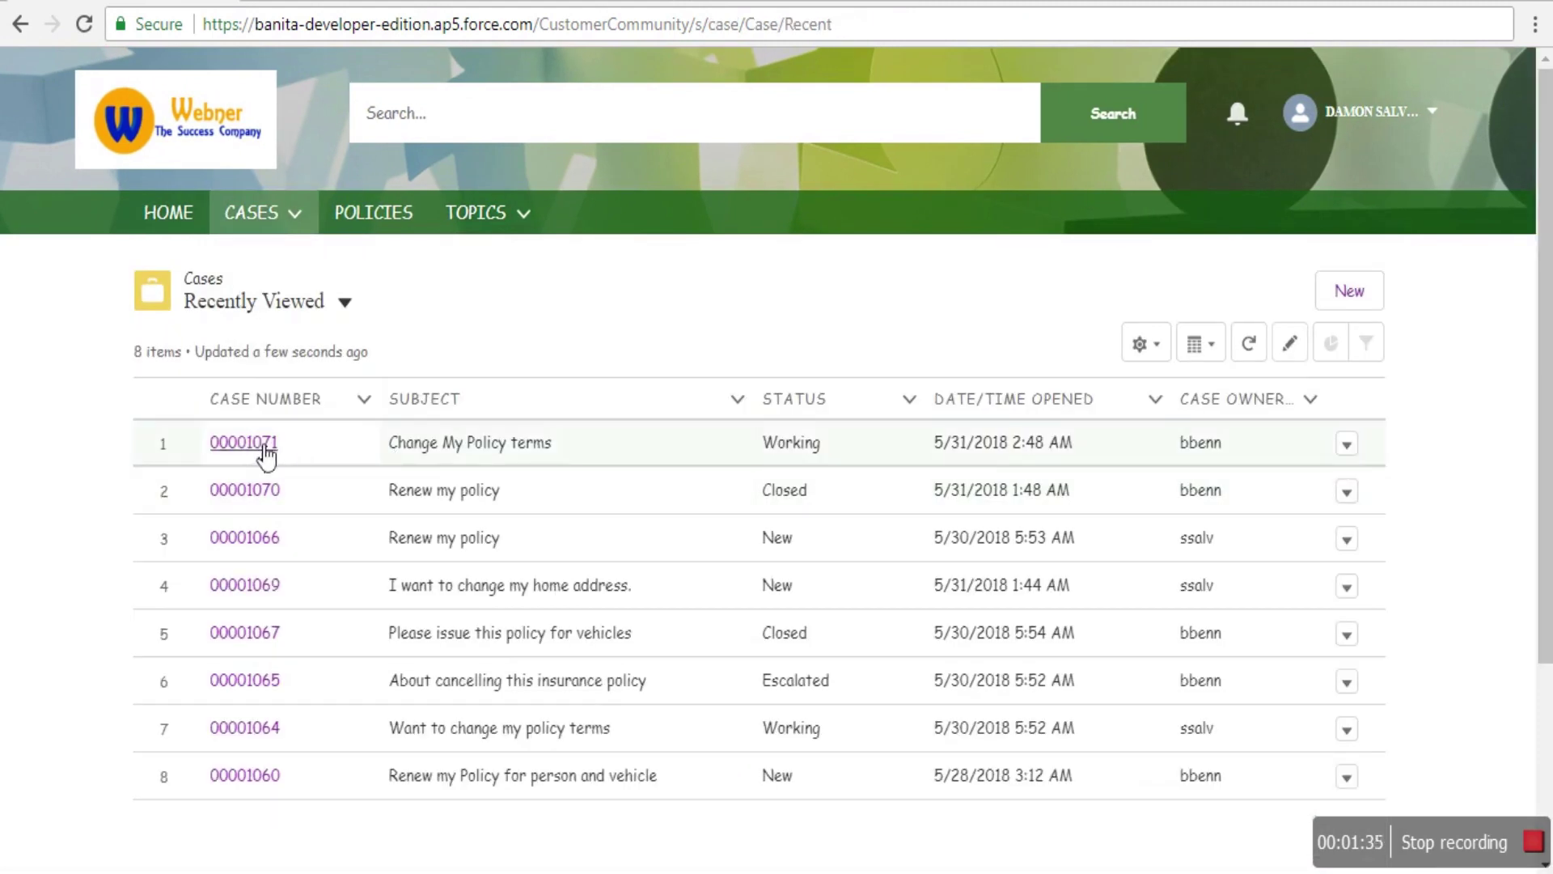
{"action": "left_click", "coordinate": [247, 444]}
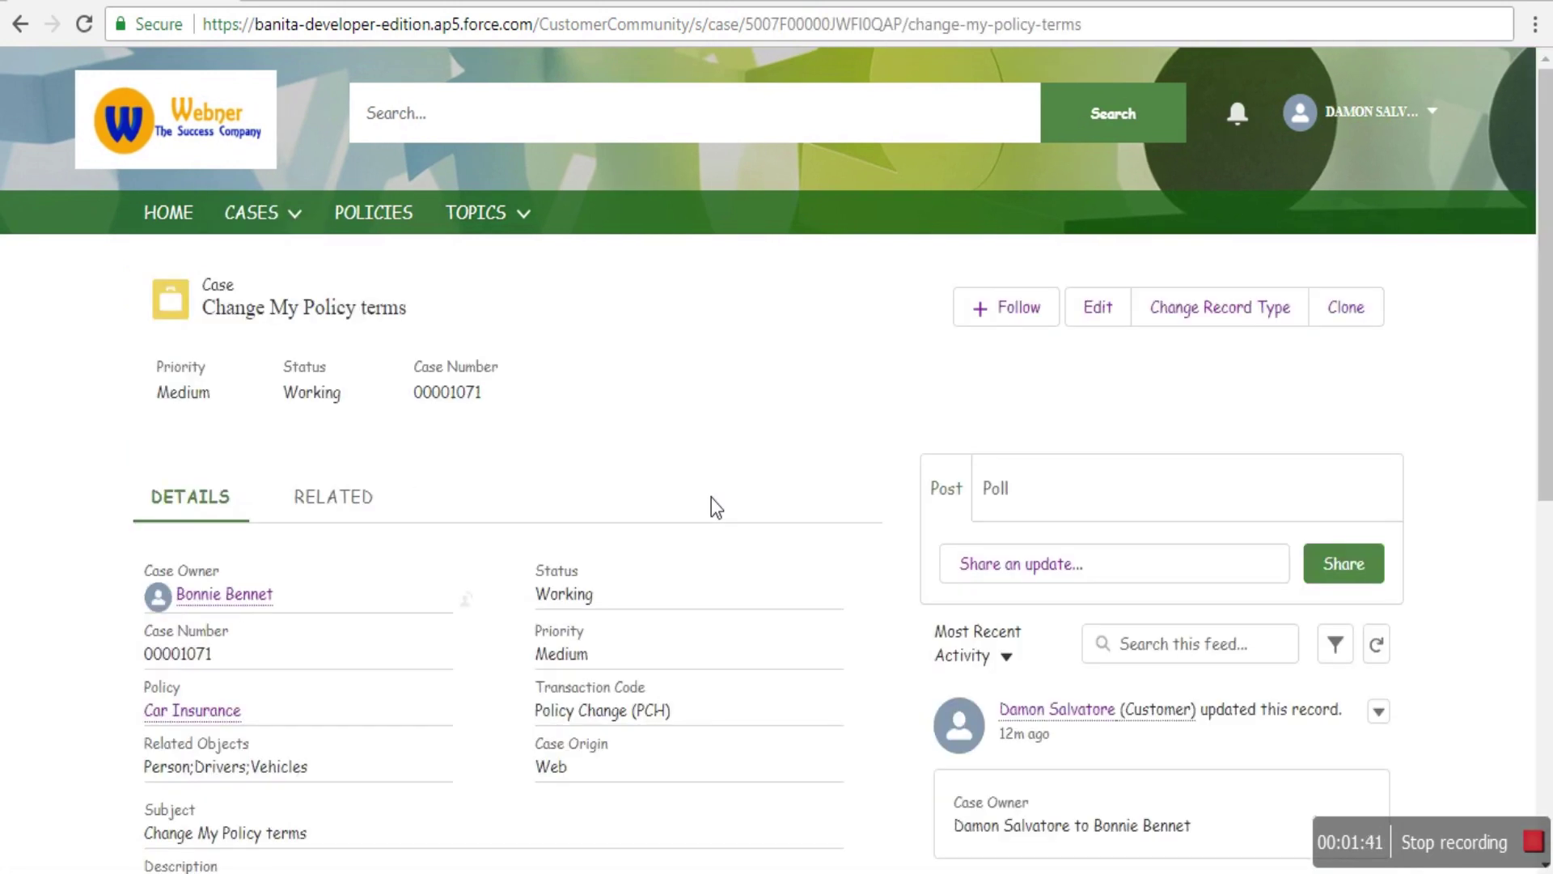
{"action": "scroll", "coordinate": [1120, 606], "scroll_direction": "down", "scroll_amount": 3}
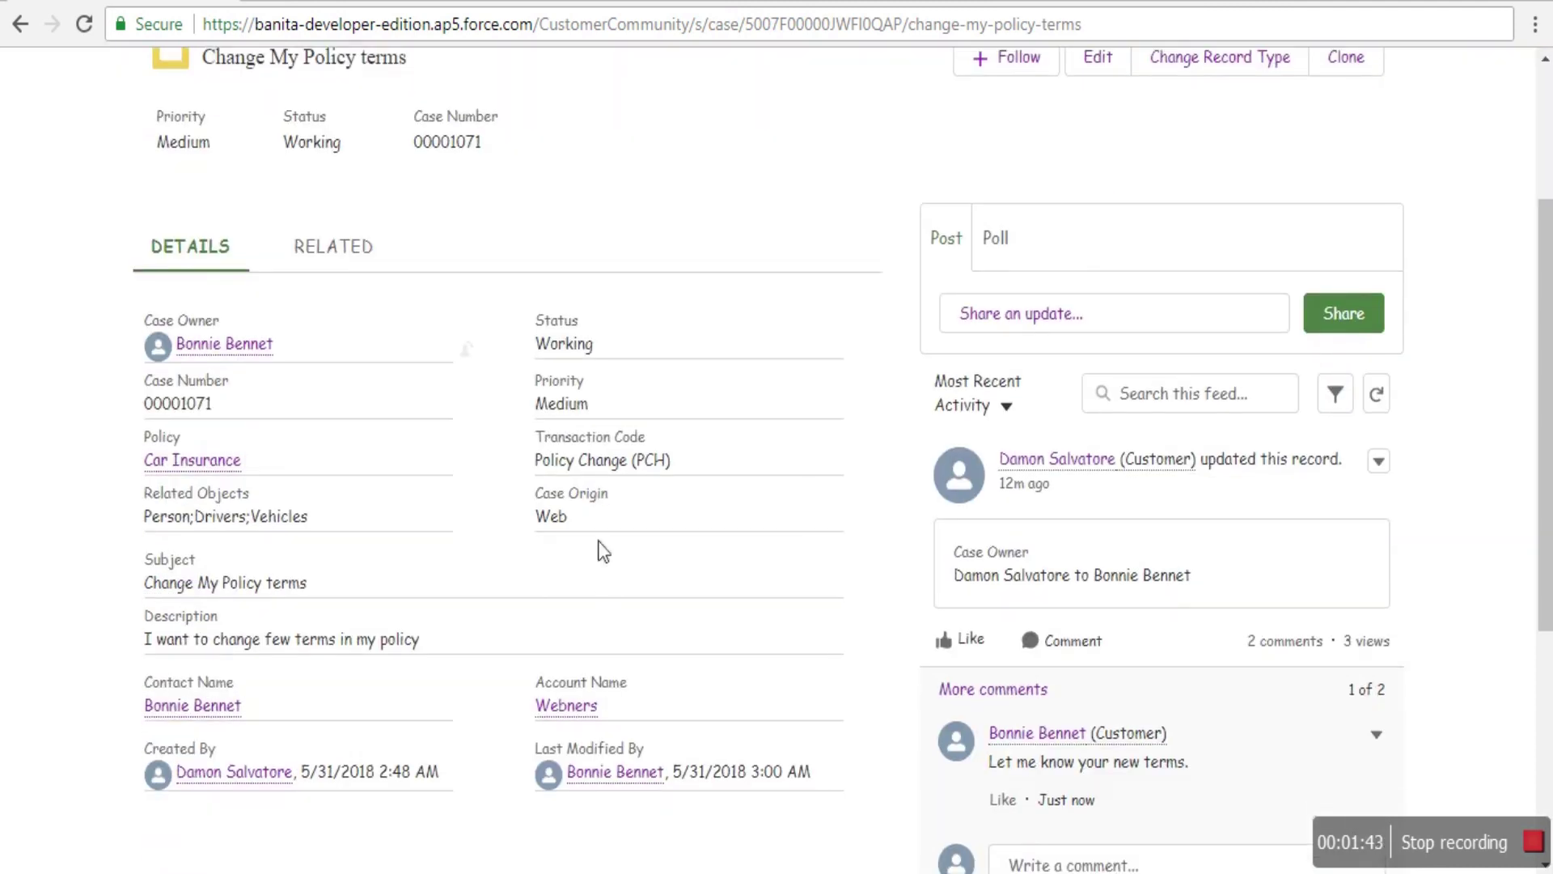
{"action": "scroll", "coordinate": [1050, 613], "scroll_direction": "down", "scroll_amount": 5}
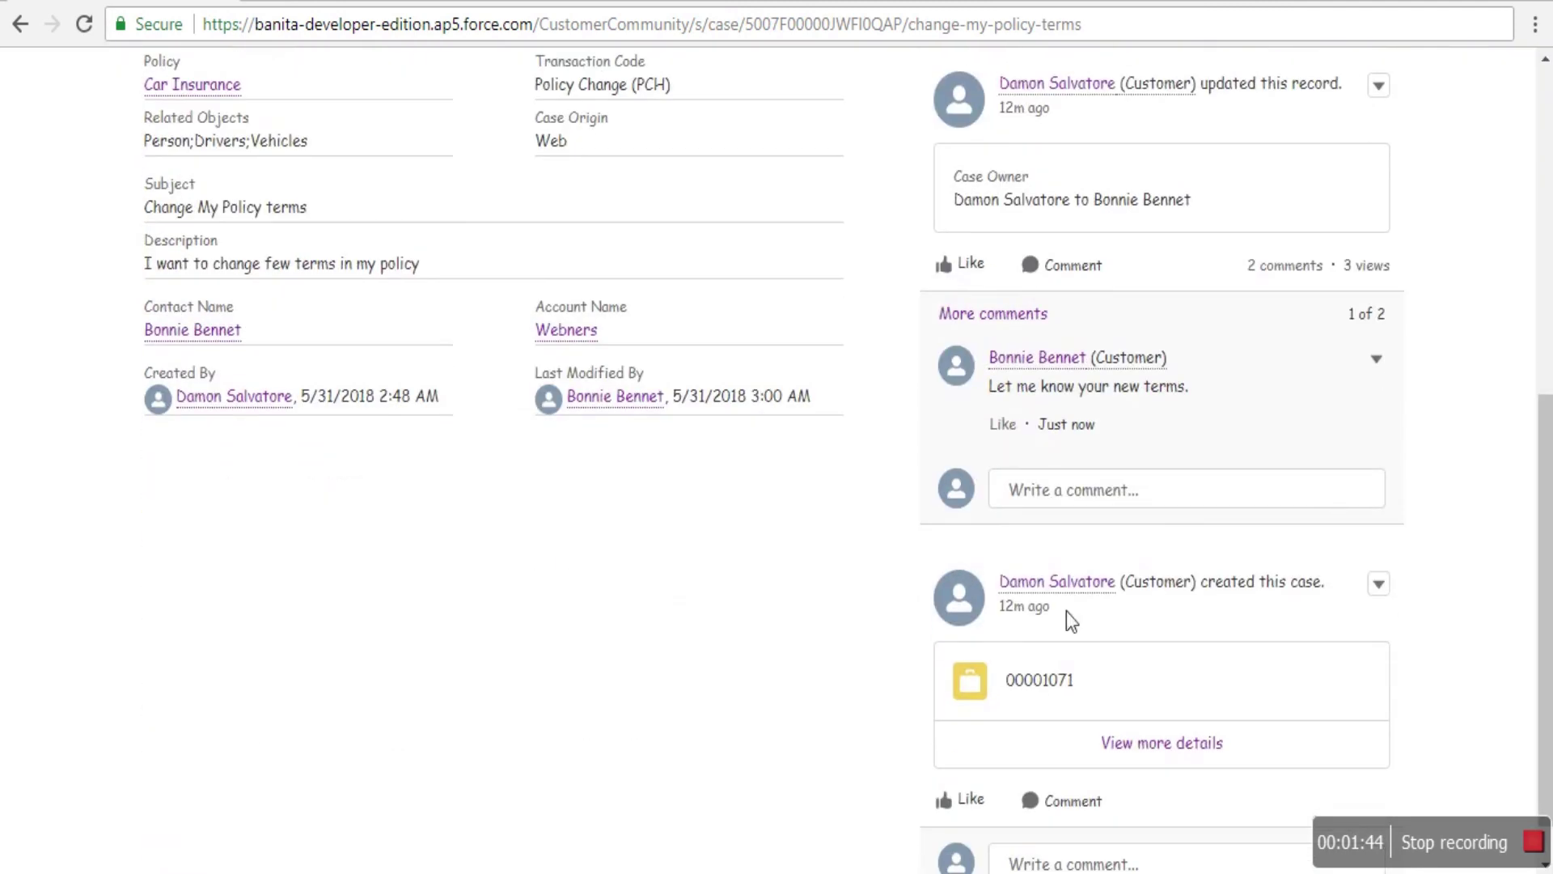
- Post the comment 'This has been done. Closing this case.' on the case feed
{"action": "left_click", "coordinate": [1062, 512]}
{"action": "type", "text": "This has been done. Clos"}
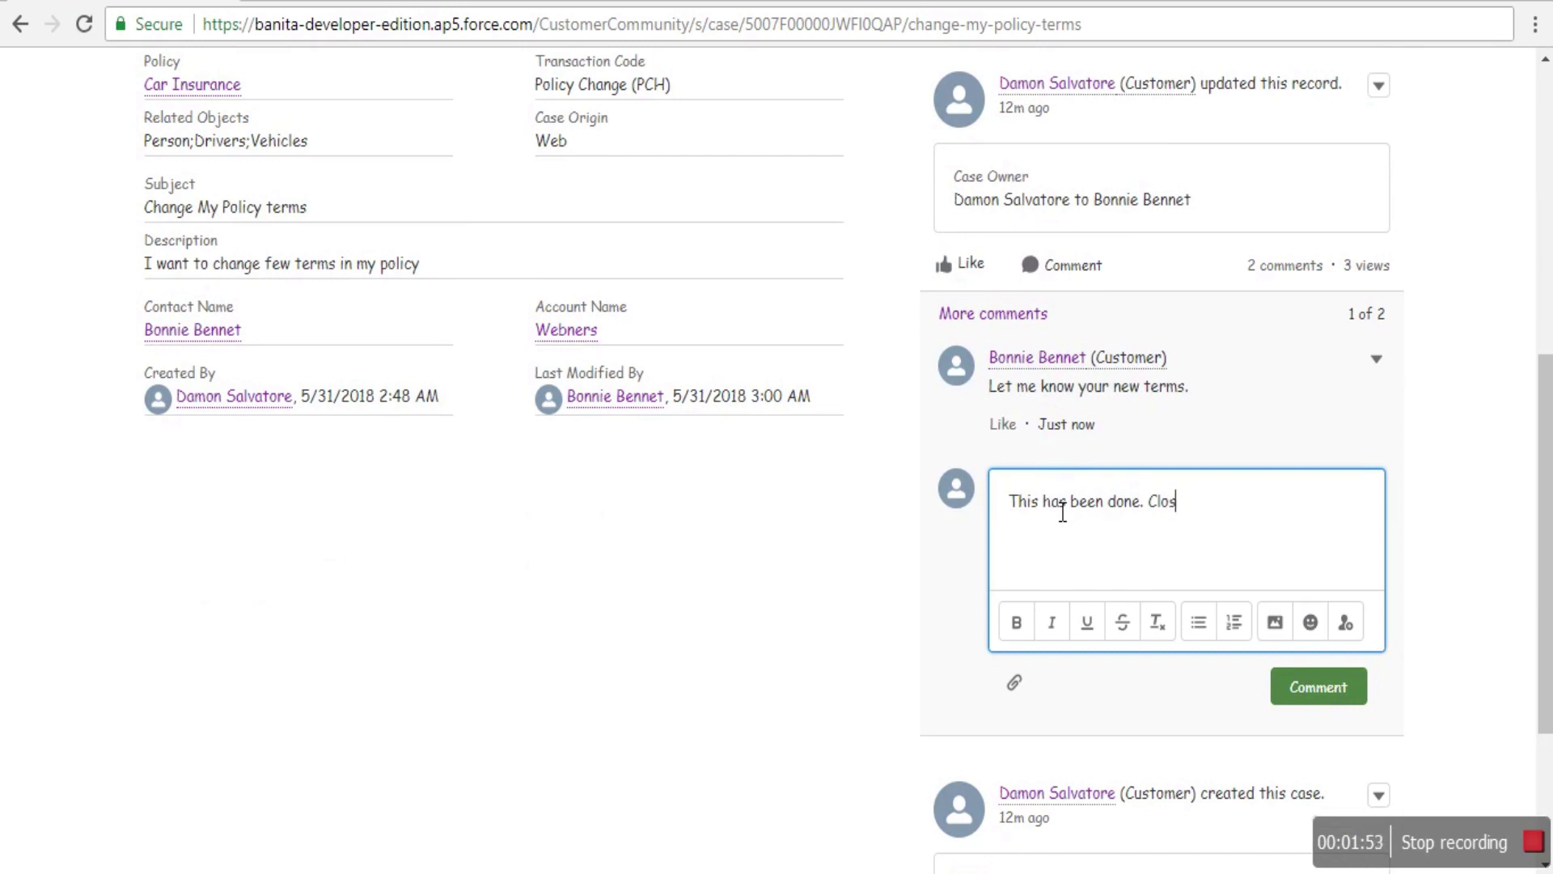
{"action": "type", "text": "ng this case."}
{"action": "left_click", "coordinate": [1302, 681]}
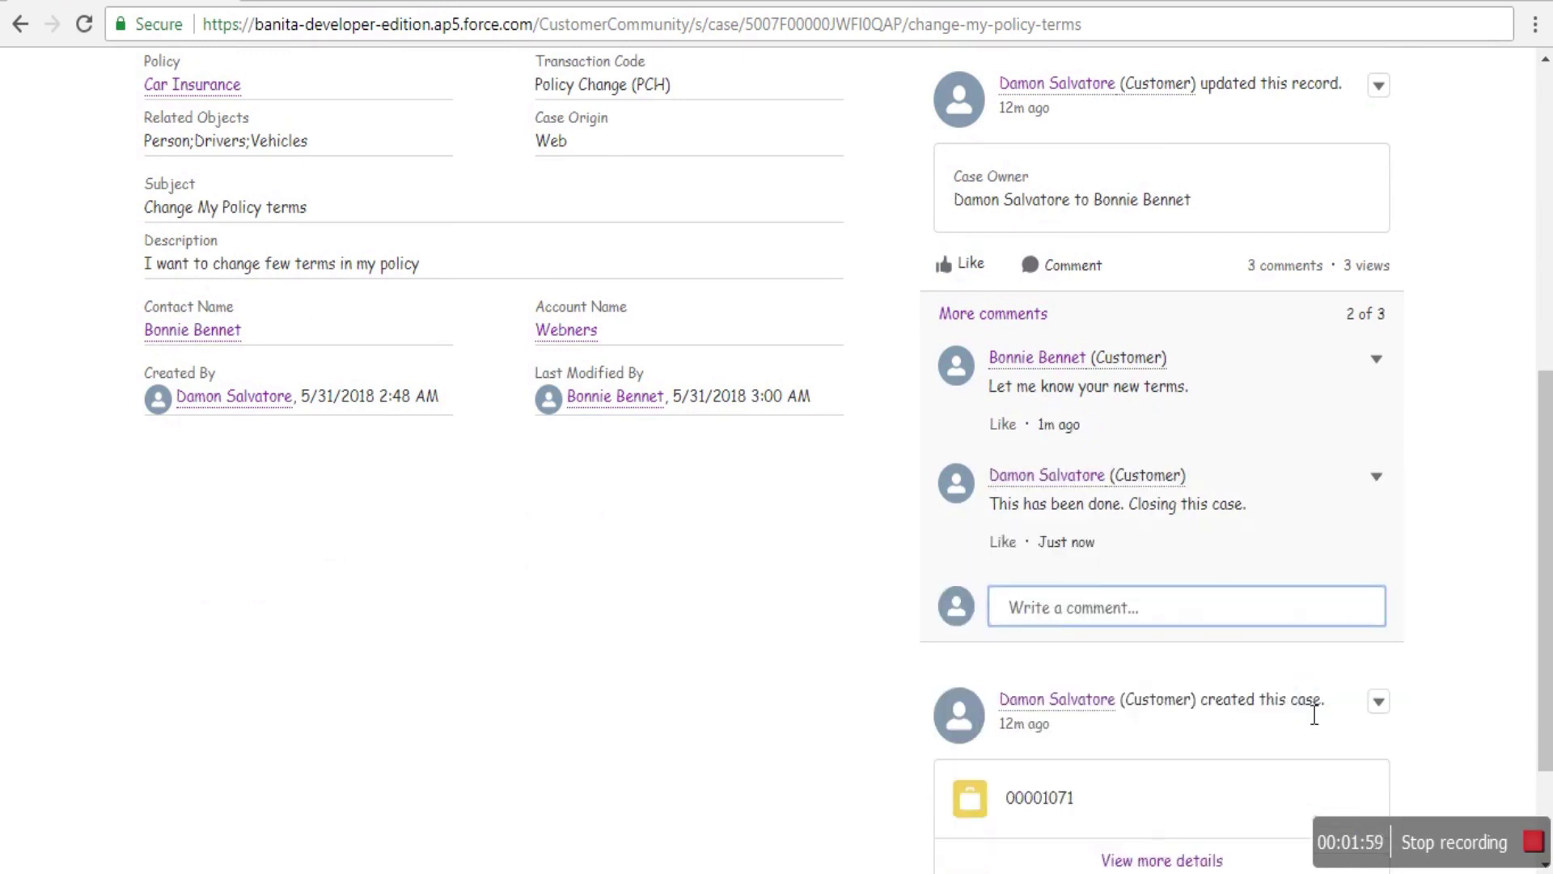
{"action": "scroll", "coordinate": [1303, 695], "scroll_direction": "up", "scroll_amount": 8}
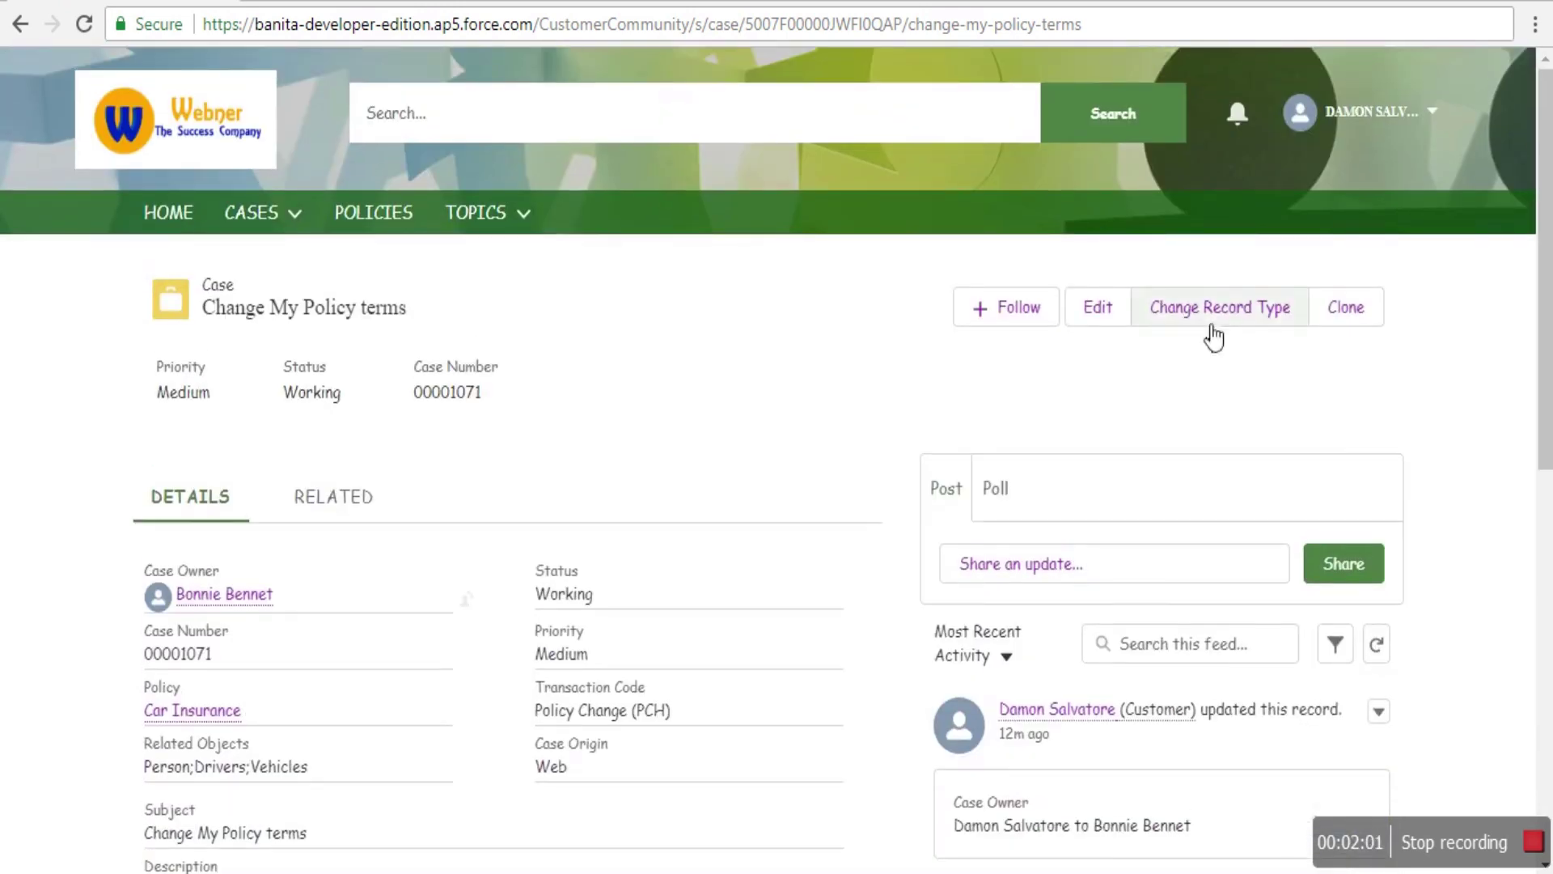
- Edit case 00001071, set its Status to Closed, and save the record
{"action": "left_click", "coordinate": [1101, 317]}
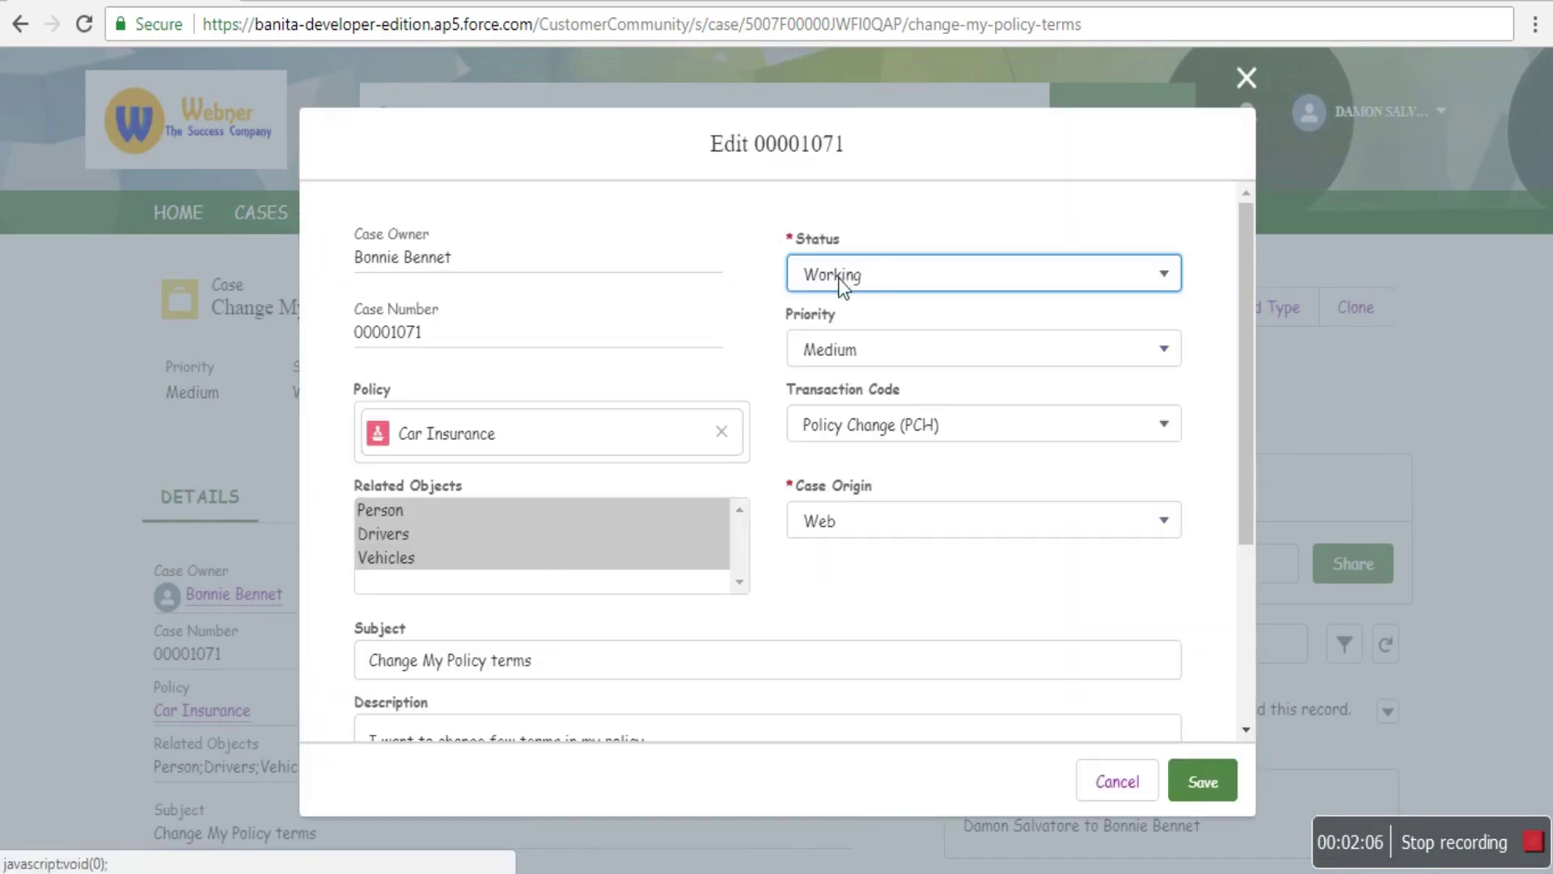
{"action": "left_click", "coordinate": [838, 278]}
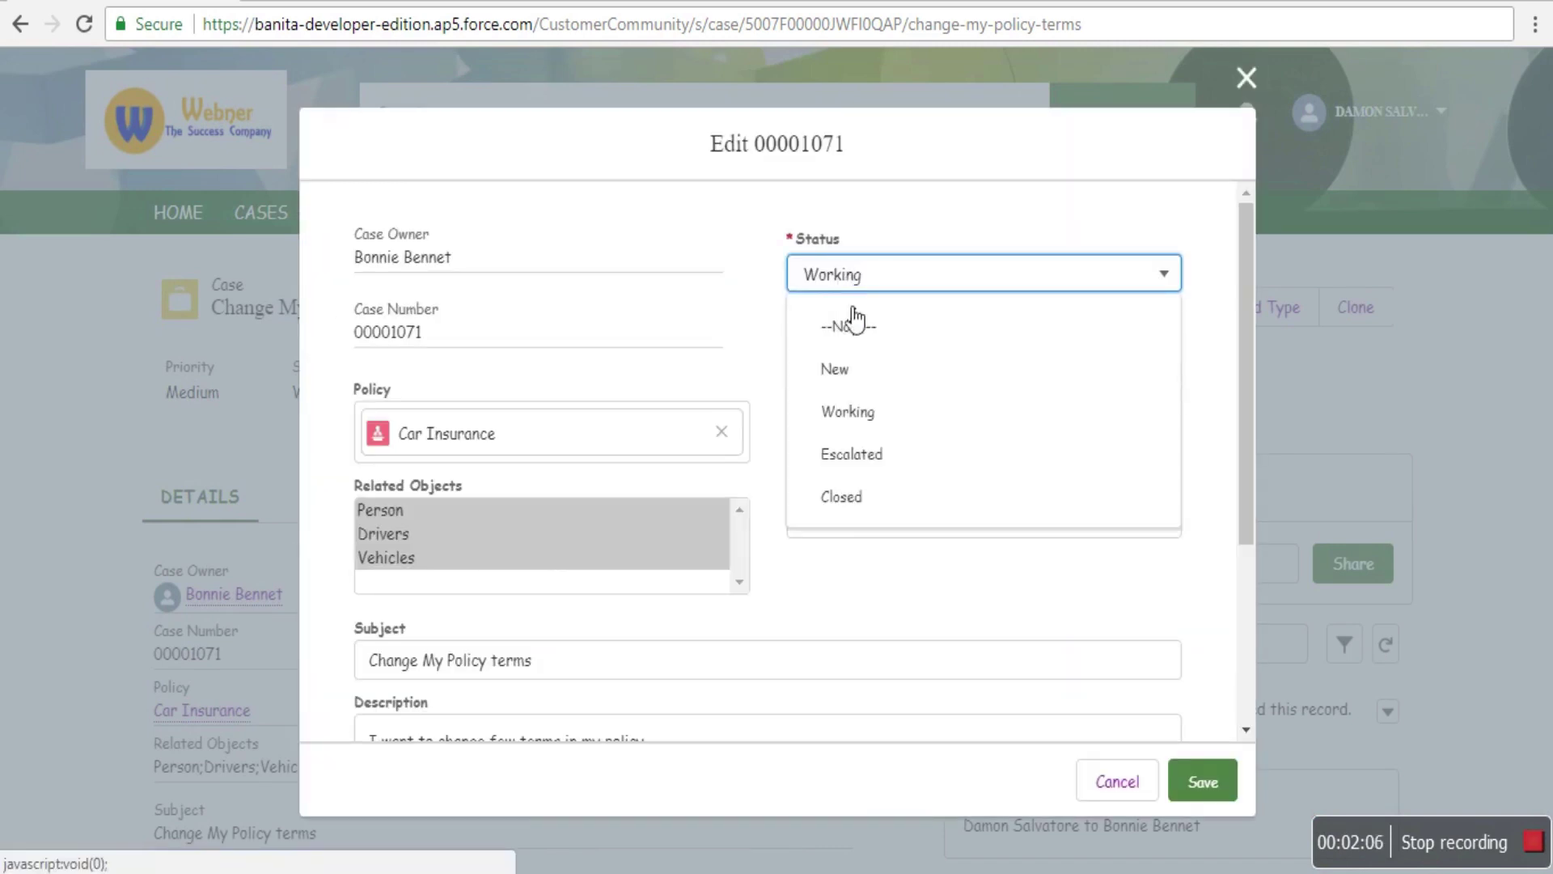
{"action": "left_click", "coordinate": [839, 496]}
{"action": "left_click", "coordinate": [1201, 783]}
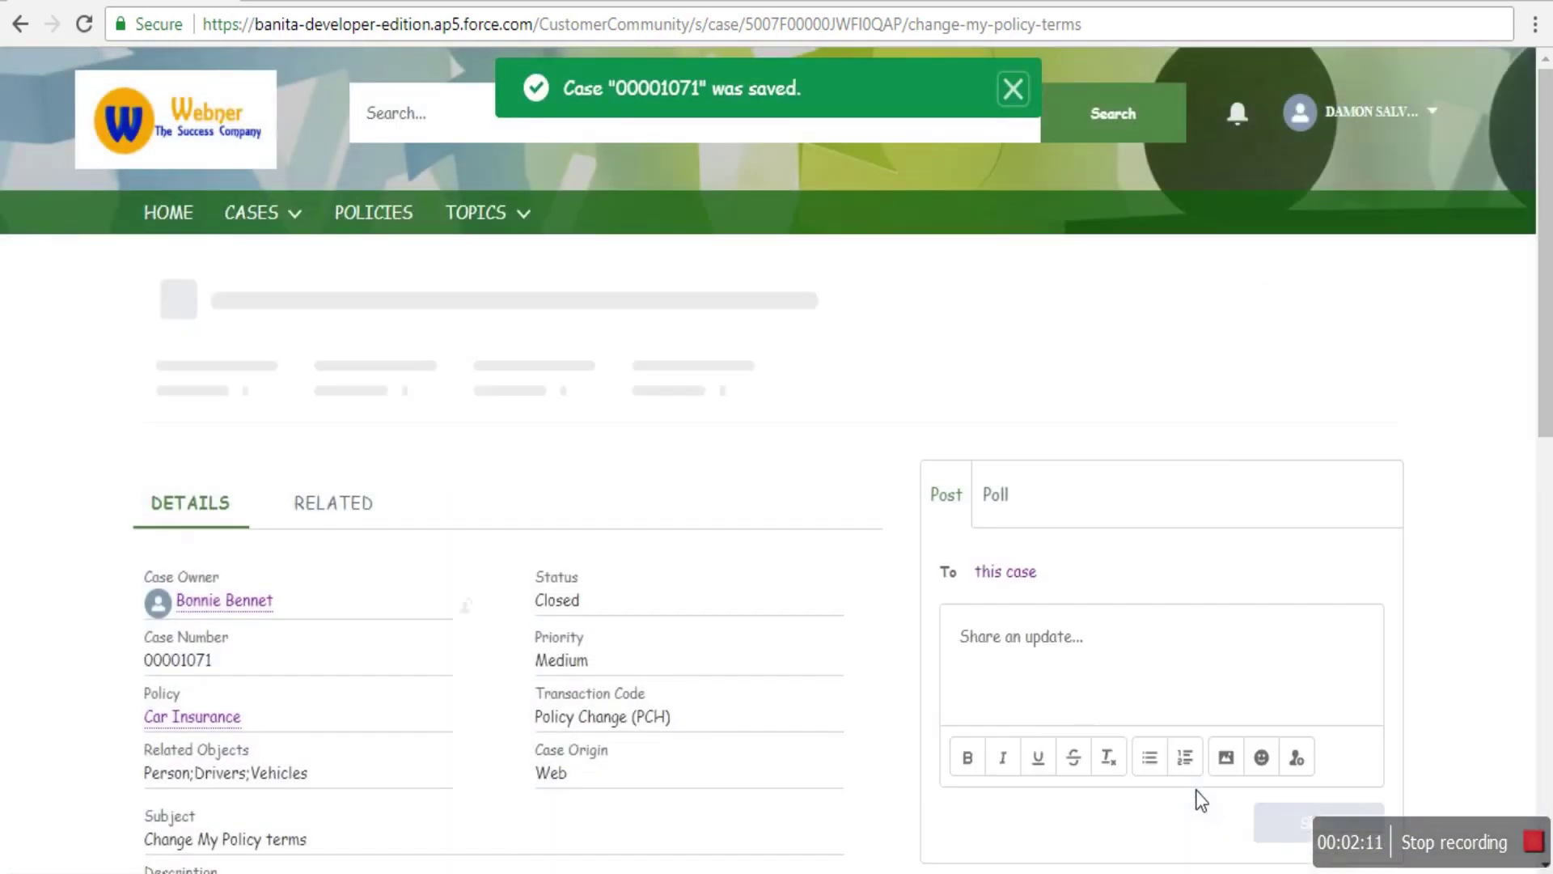
{"action": "left_click", "coordinate": [299, 213]}
- Switch the cases list from Recently Viewed to All Closed Cases, showing three closed cases
{"action": "left_click", "coordinate": [316, 259]}
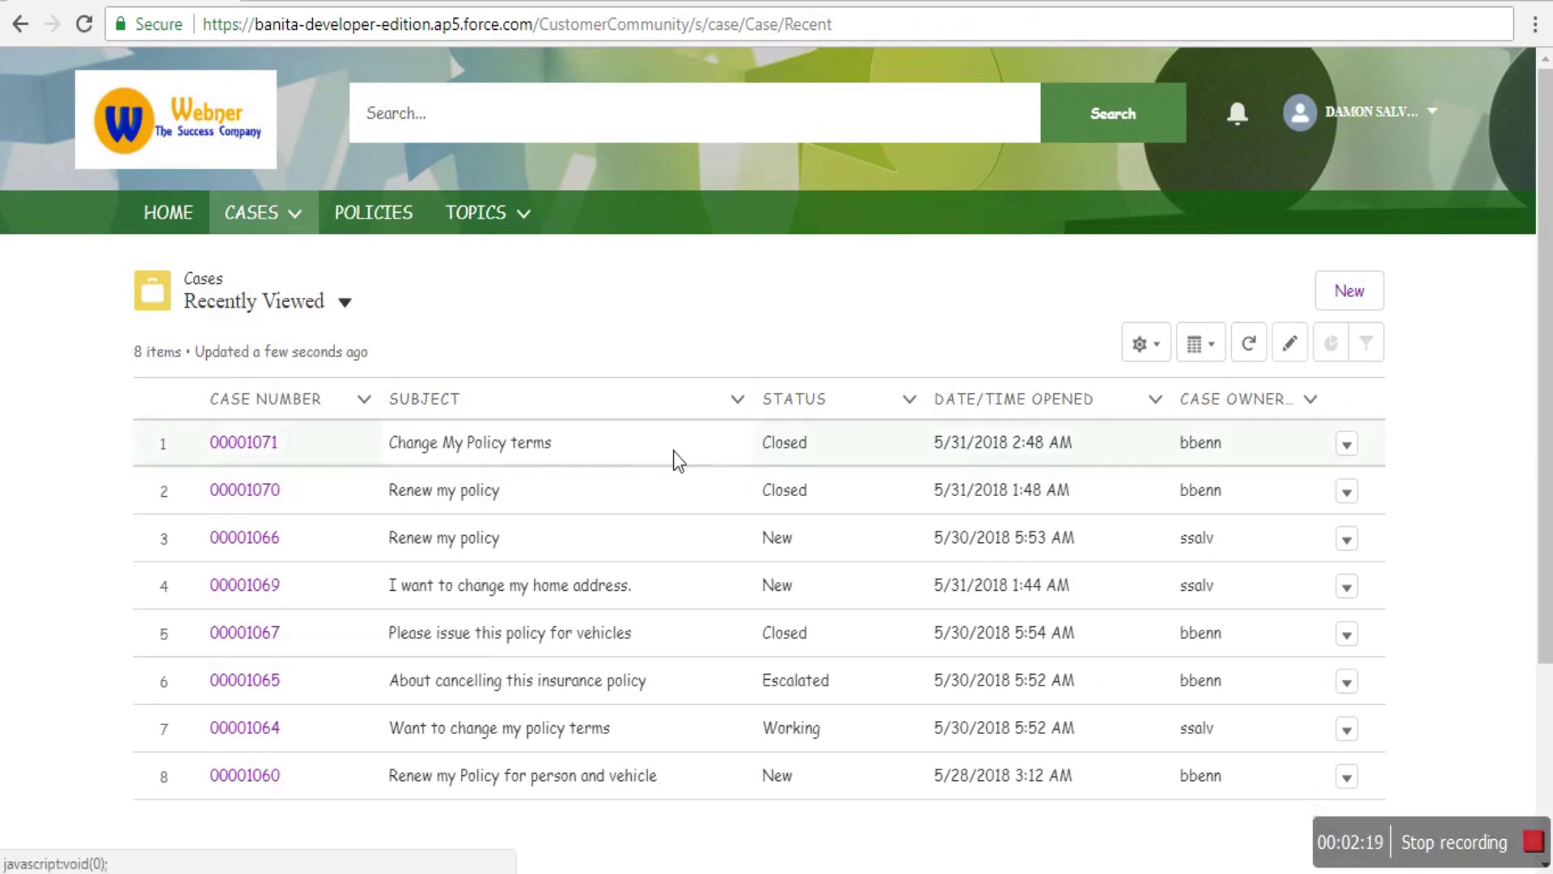
{"action": "left_click", "coordinate": [346, 307]}
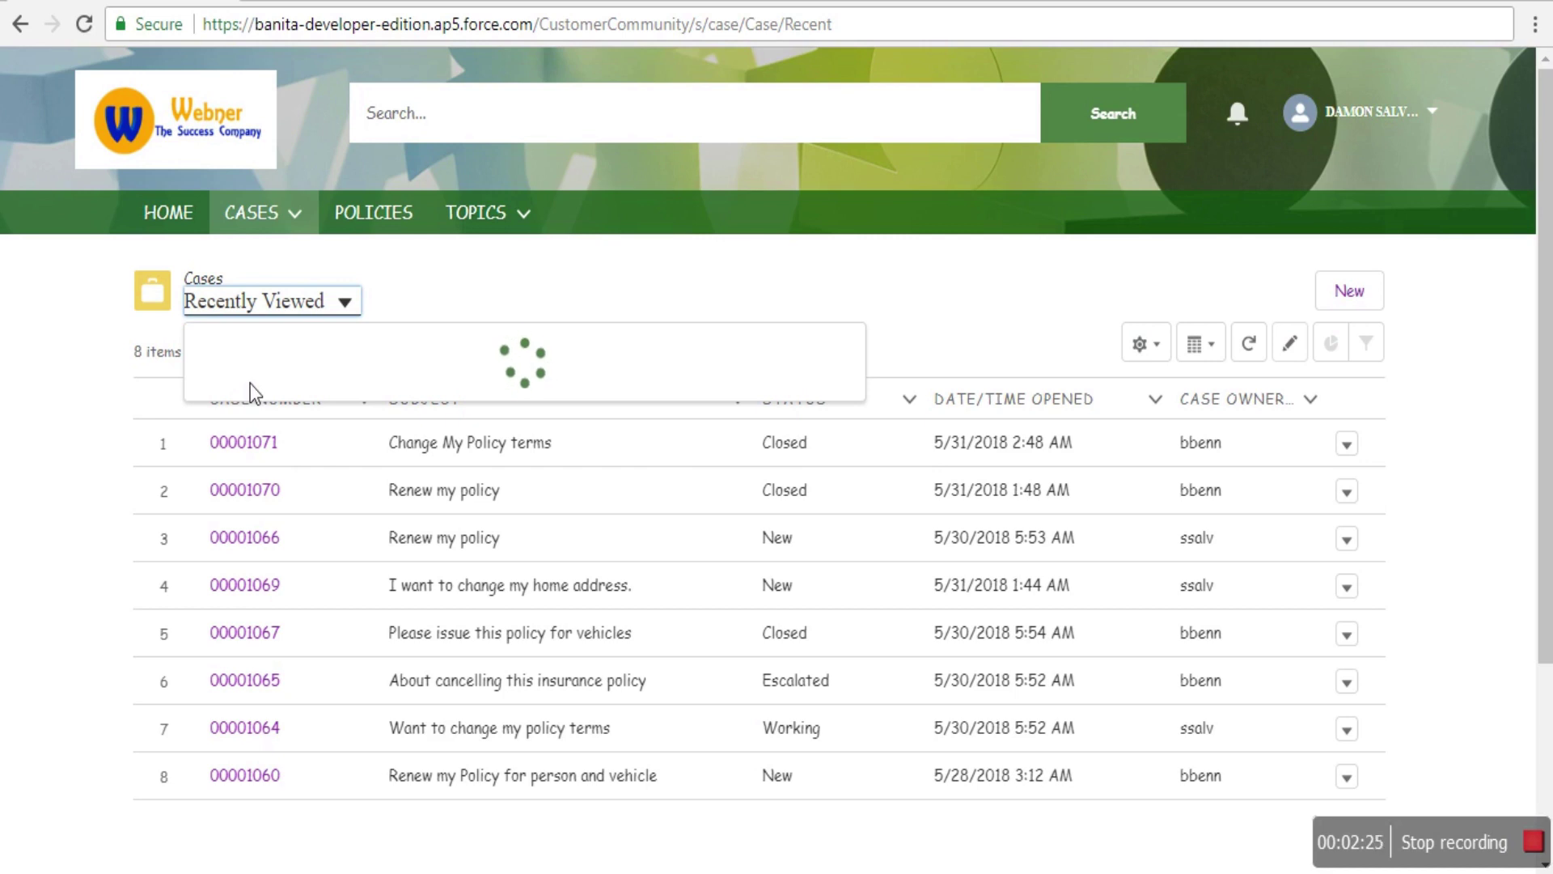
{"action": "left_click", "coordinate": [217, 392]}
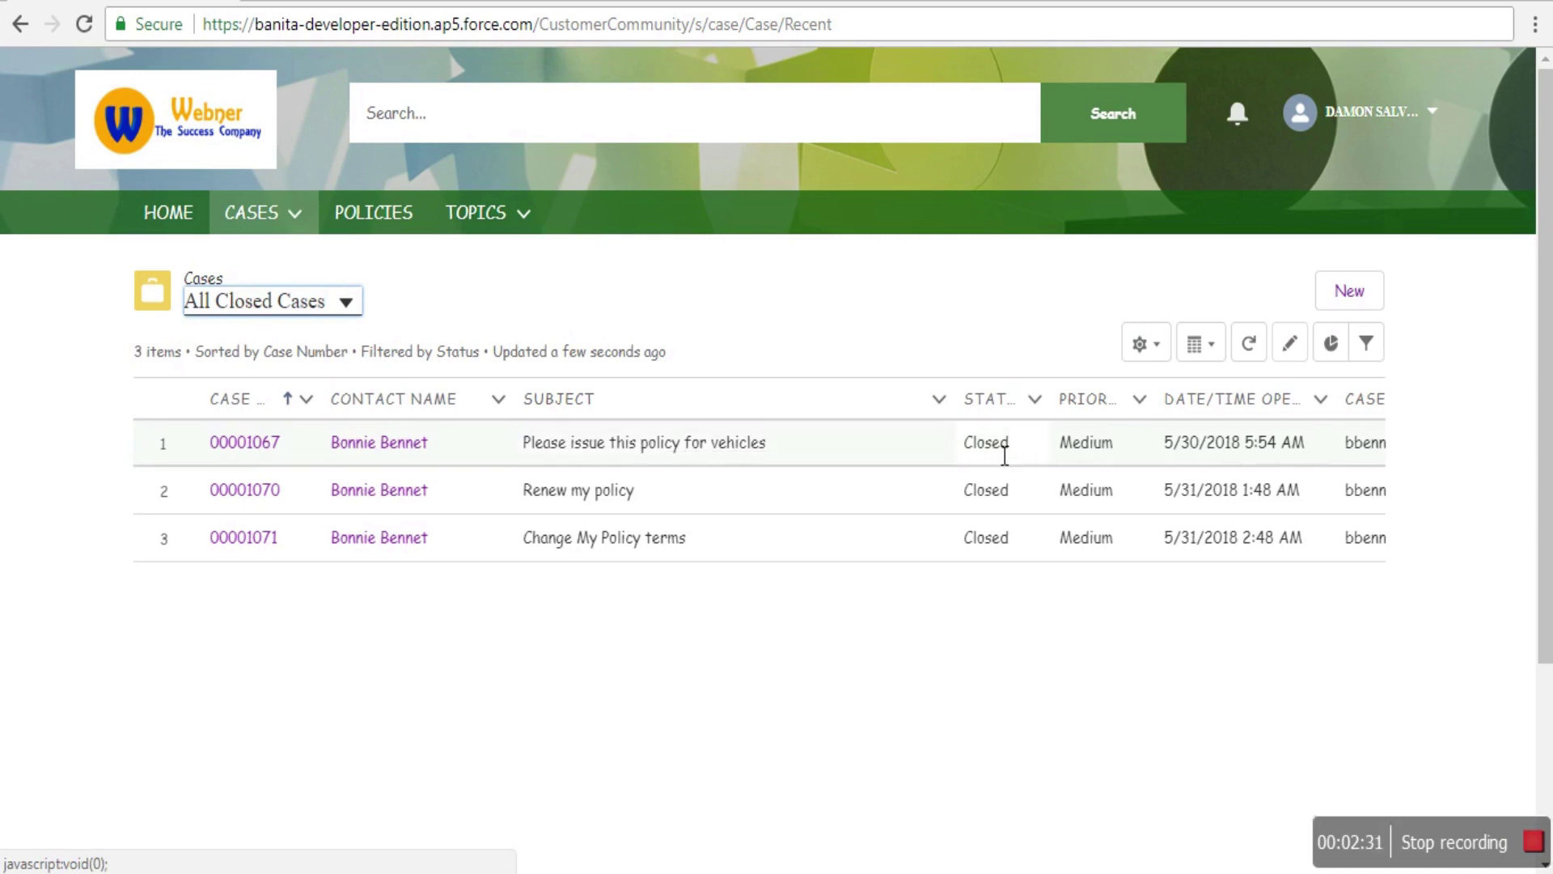
{"action": "scroll", "coordinate": [841, 534], "scroll_direction": "down", "scroll_amount": 2}
- Open the Car Insurance policy and scroll to its premium 20,000 and expiry date 11/7/2019
{"action": "left_click", "coordinate": [393, 87]}
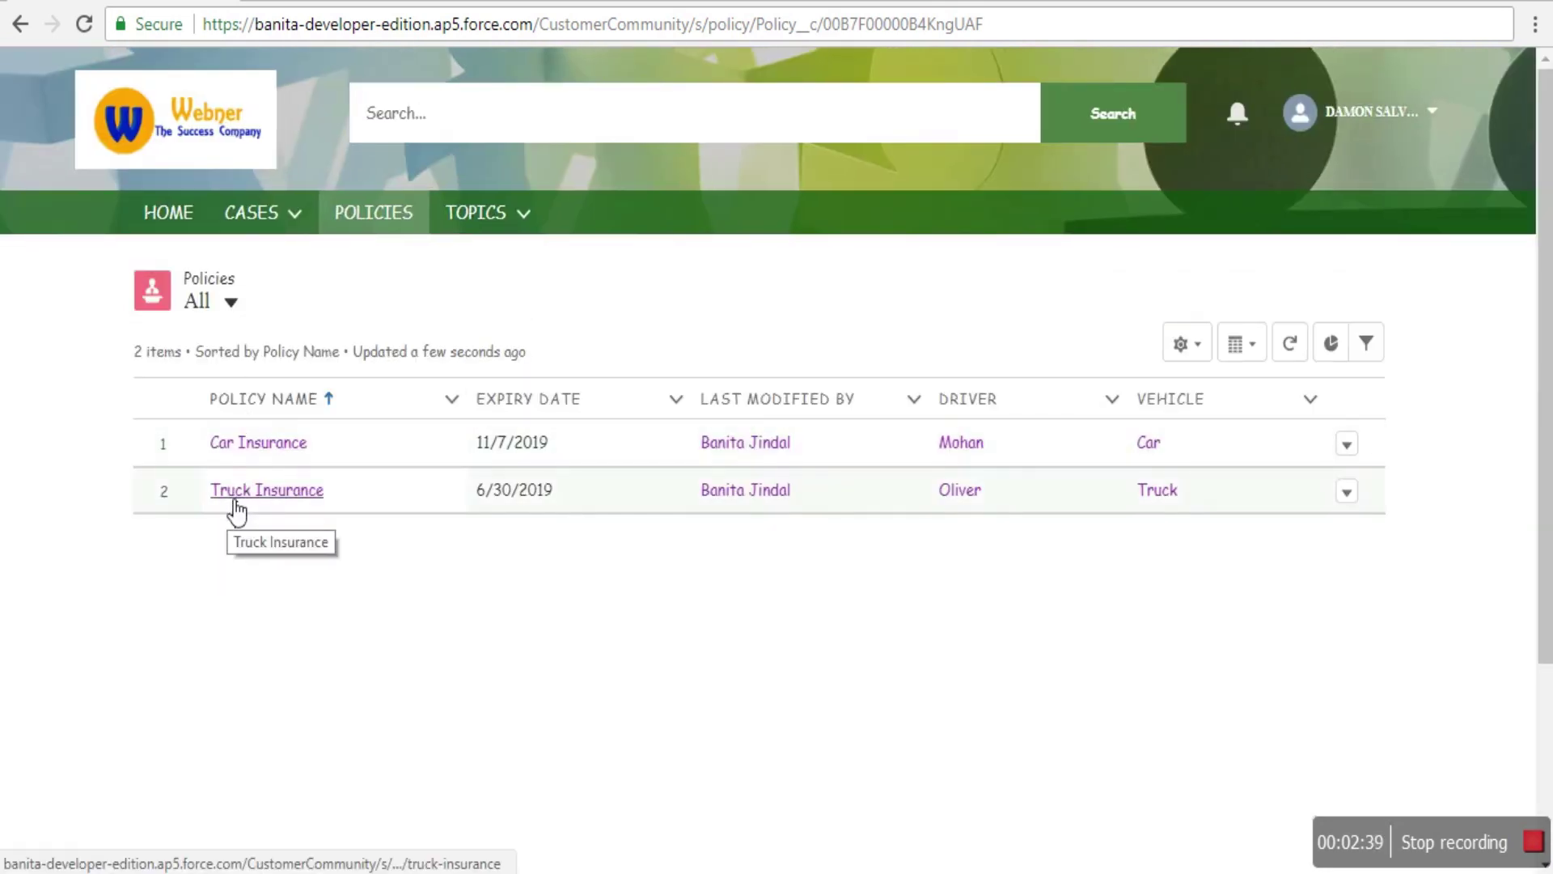
{"action": "left_click", "coordinate": [250, 446]}
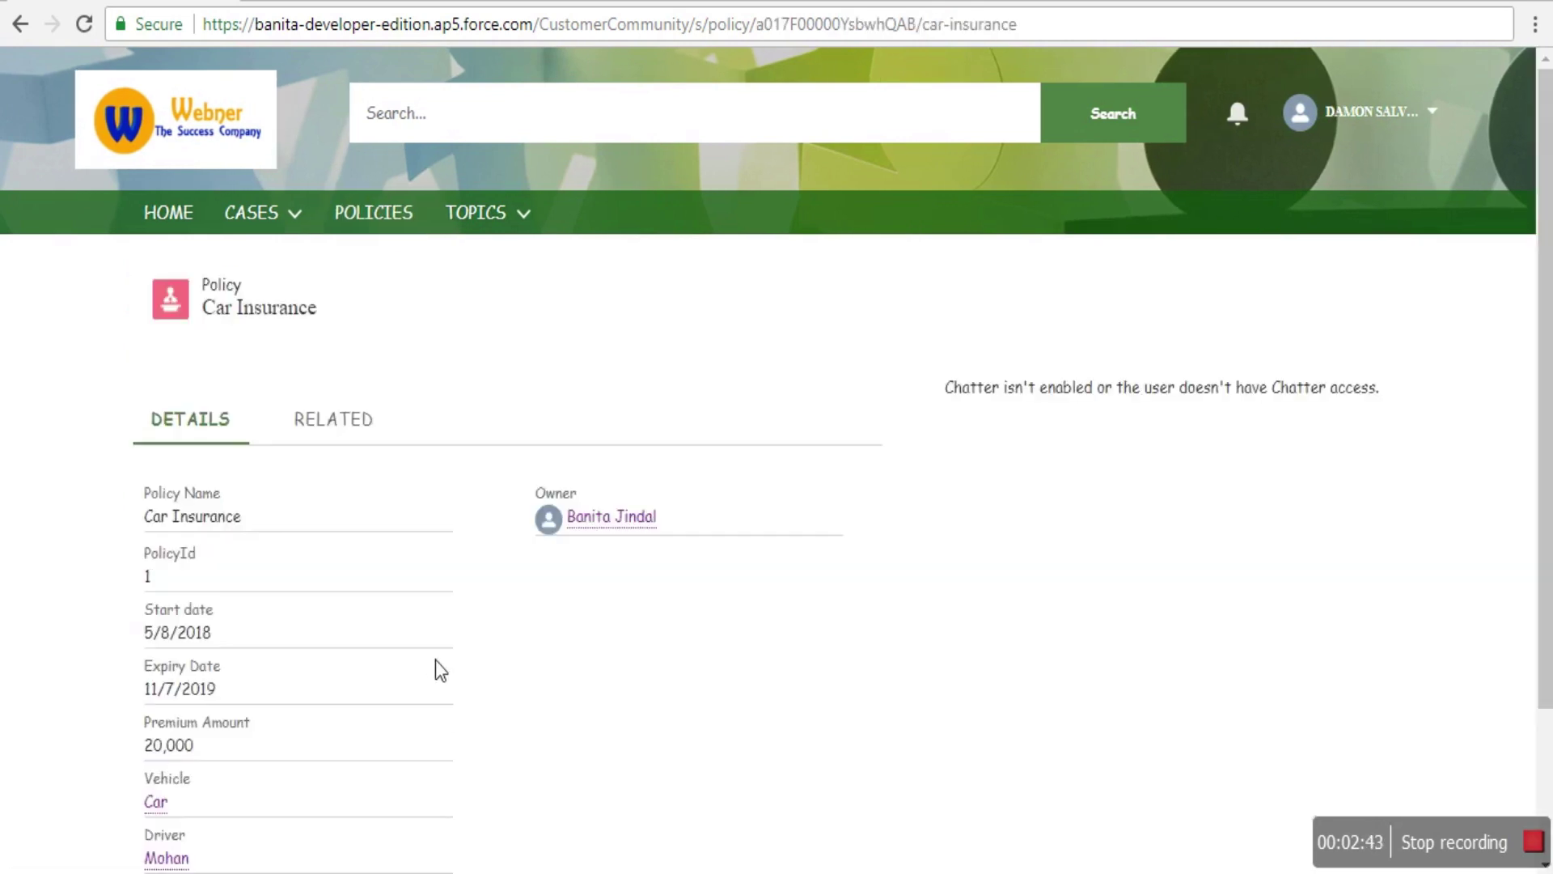
{"action": "scroll", "coordinate": [412, 542], "scroll_direction": "down", "scroll_amount": 2}
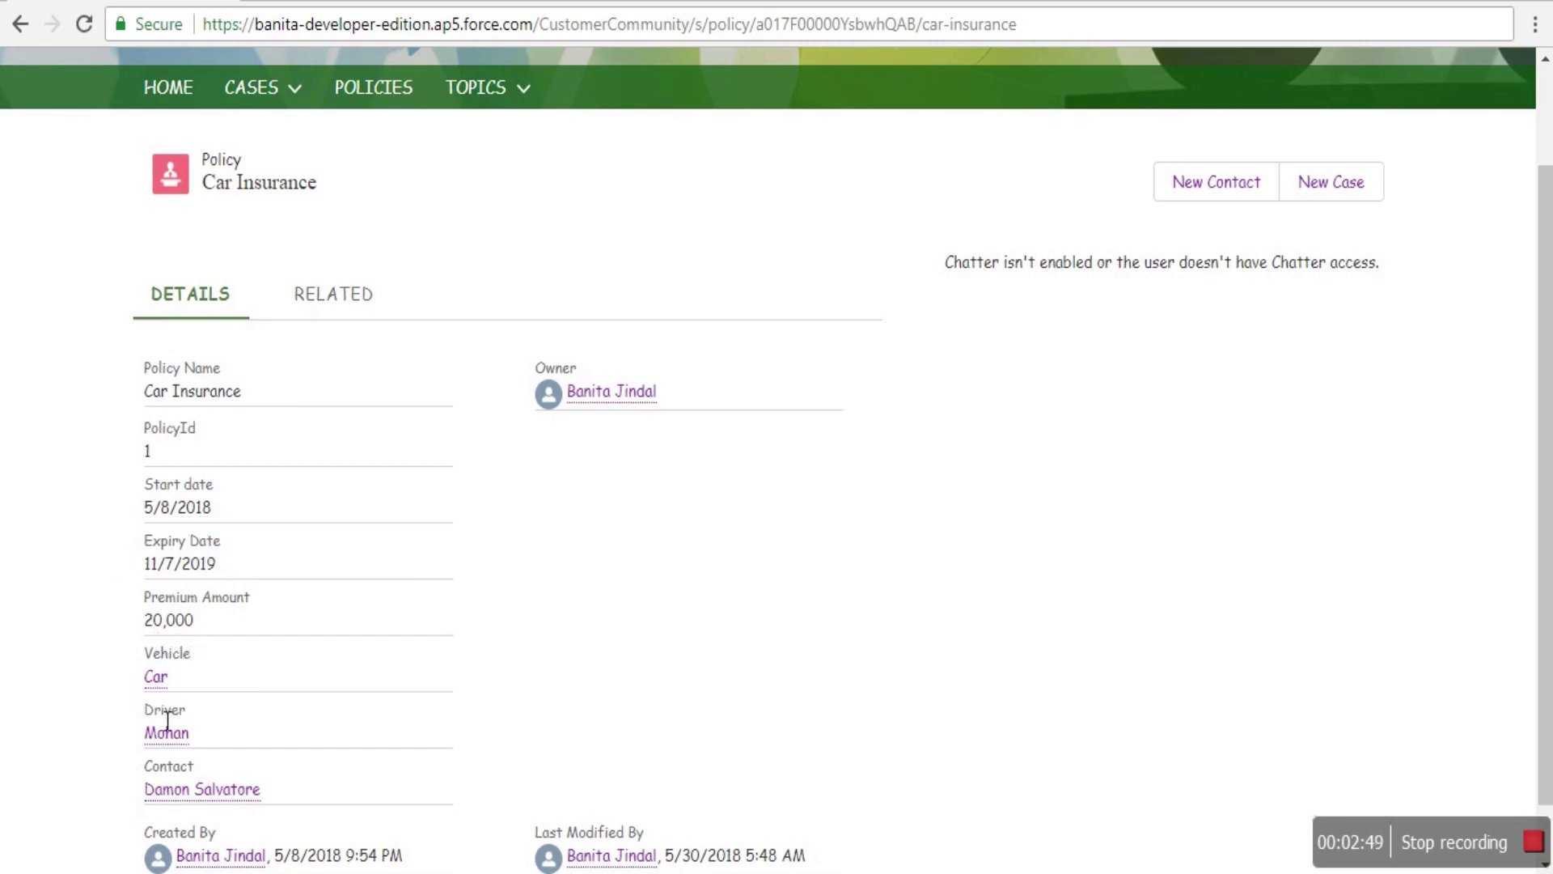
{"action": "mouse_move", "coordinate": [166, 788]}
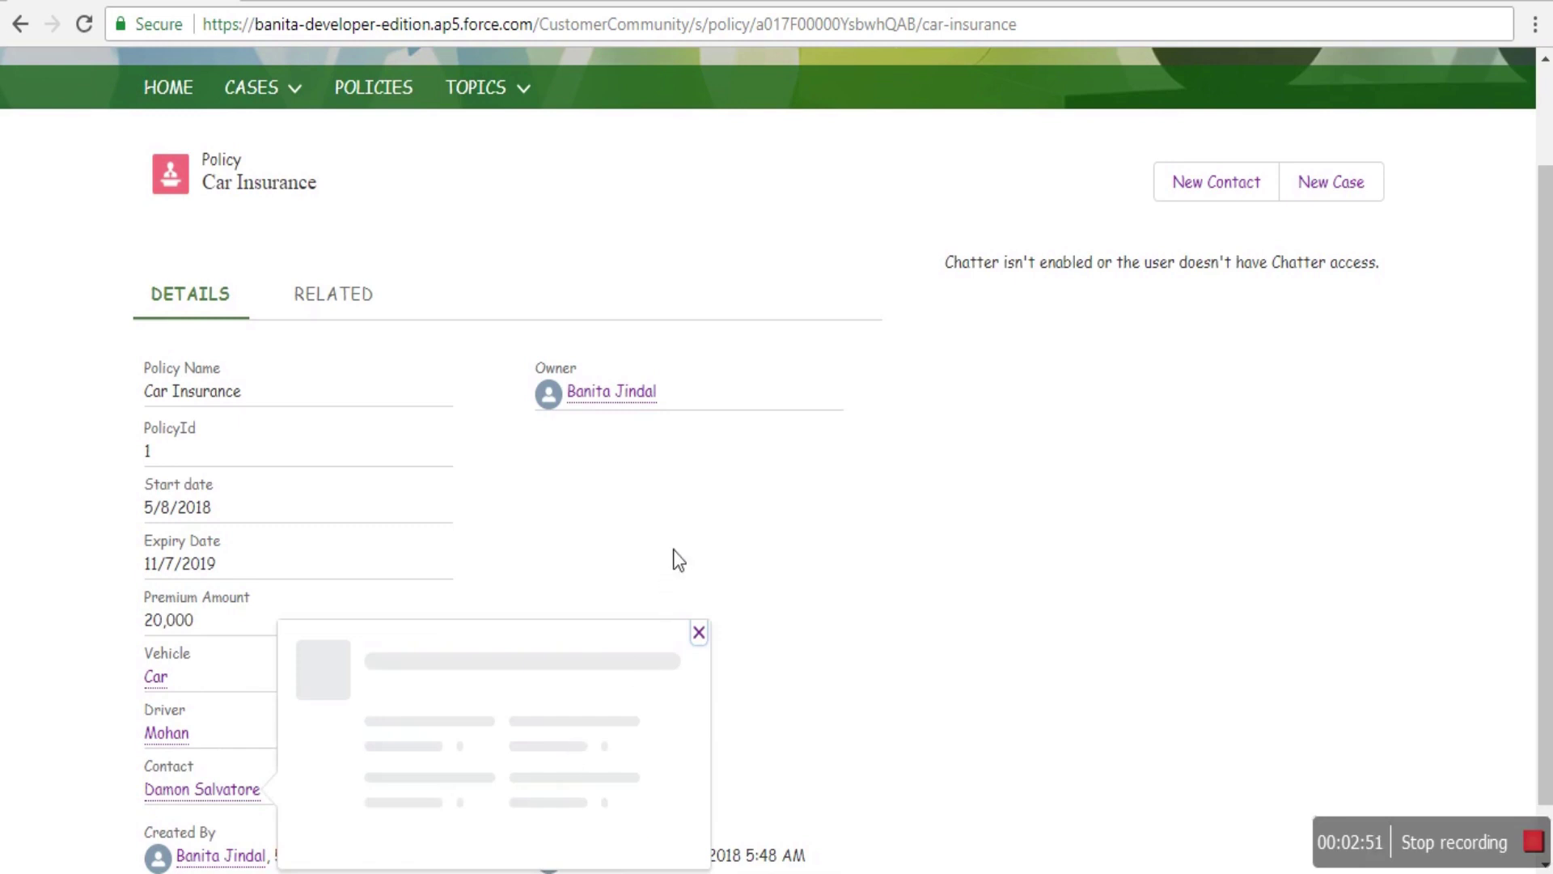
{"action": "scroll", "coordinate": [678, 542], "scroll_direction": "down", "scroll_amount": 1}
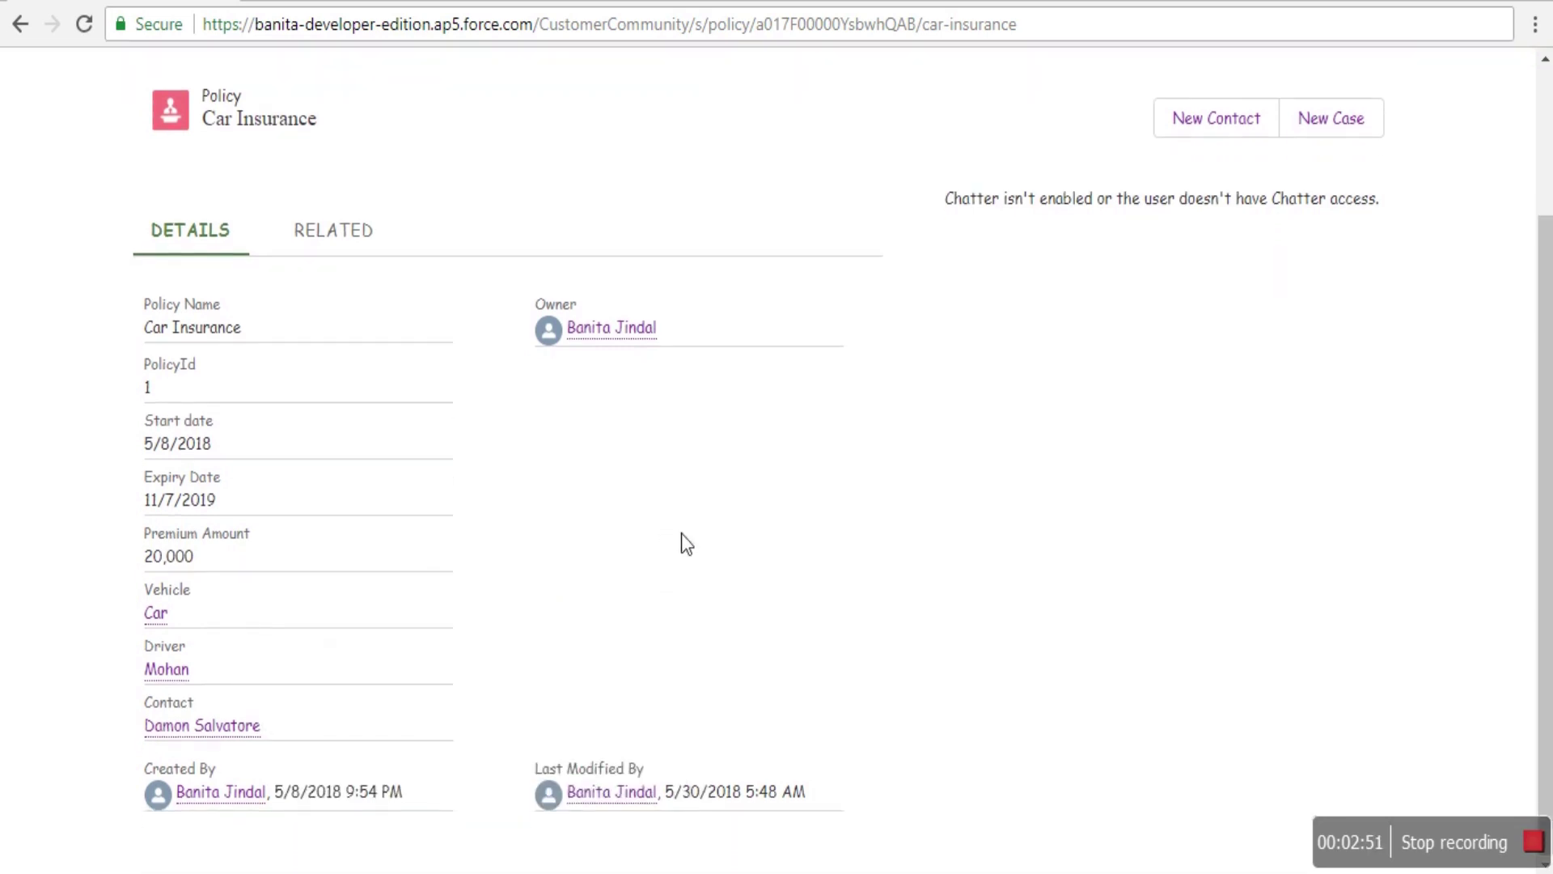
- View the Car vehicle record linked to the policy, then go back to the Car Insurance policy
{"action": "left_click", "coordinate": [158, 613]}
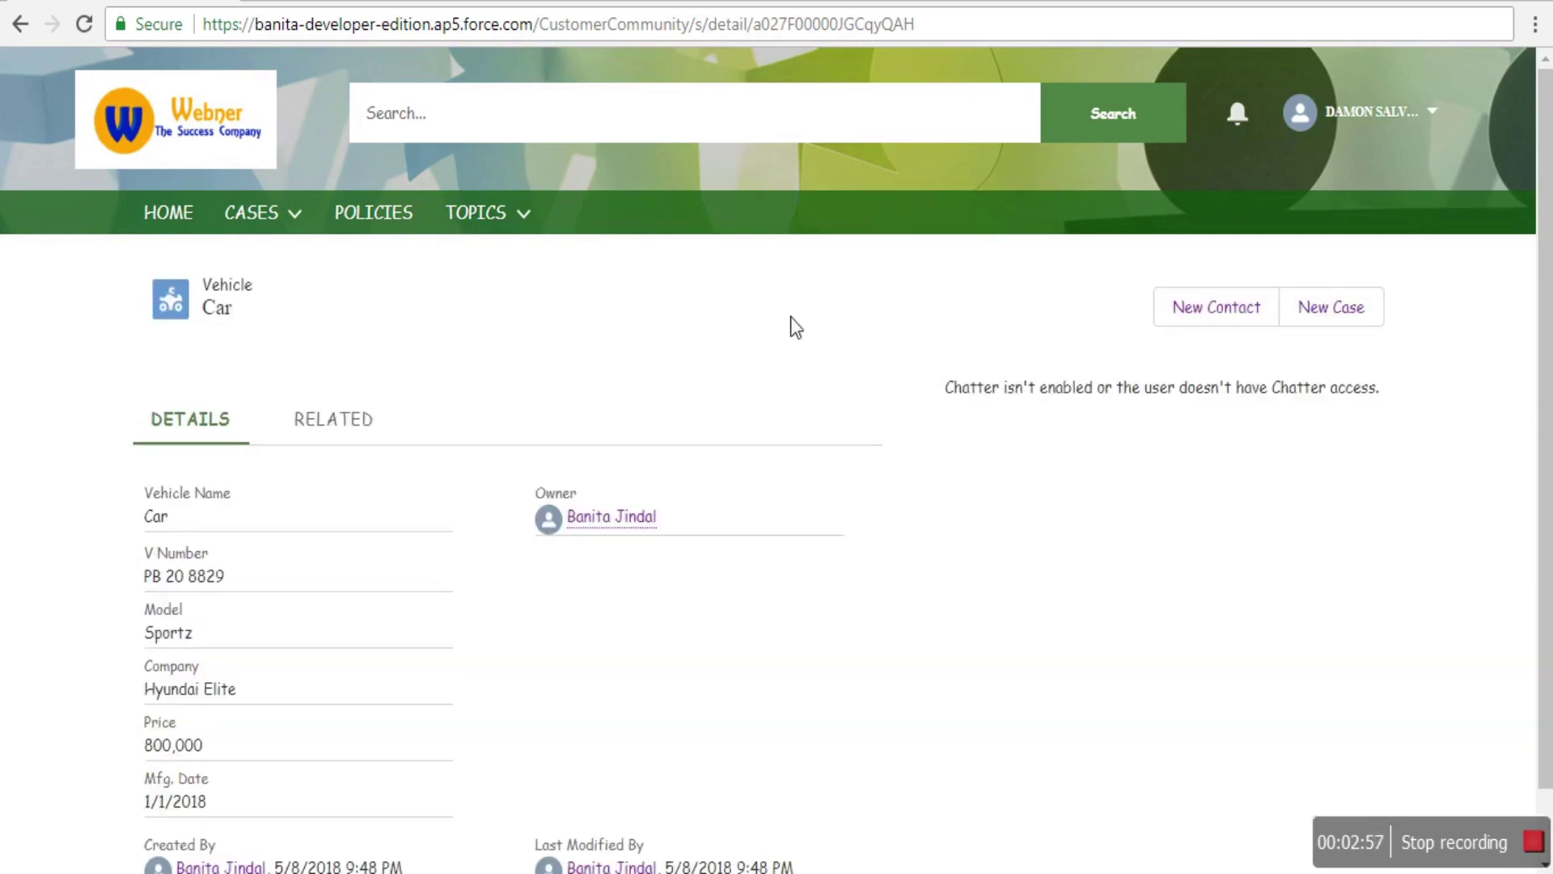
{"action": "scroll", "coordinate": [793, 326], "scroll_direction": "down", "scroll_amount": 1}
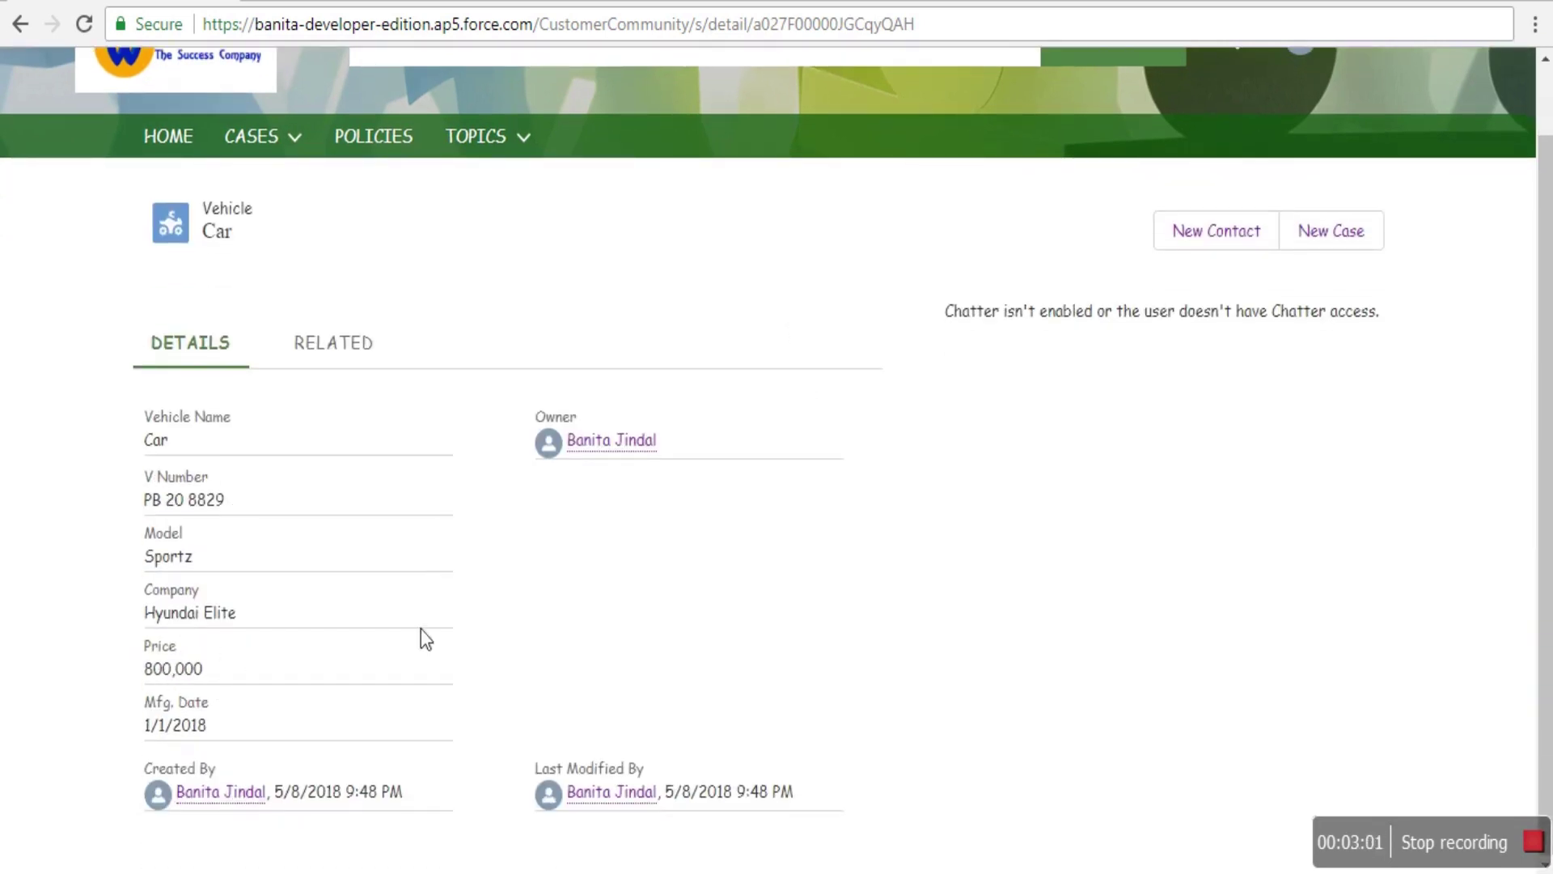
{"action": "right_click", "coordinate": [571, 564]}
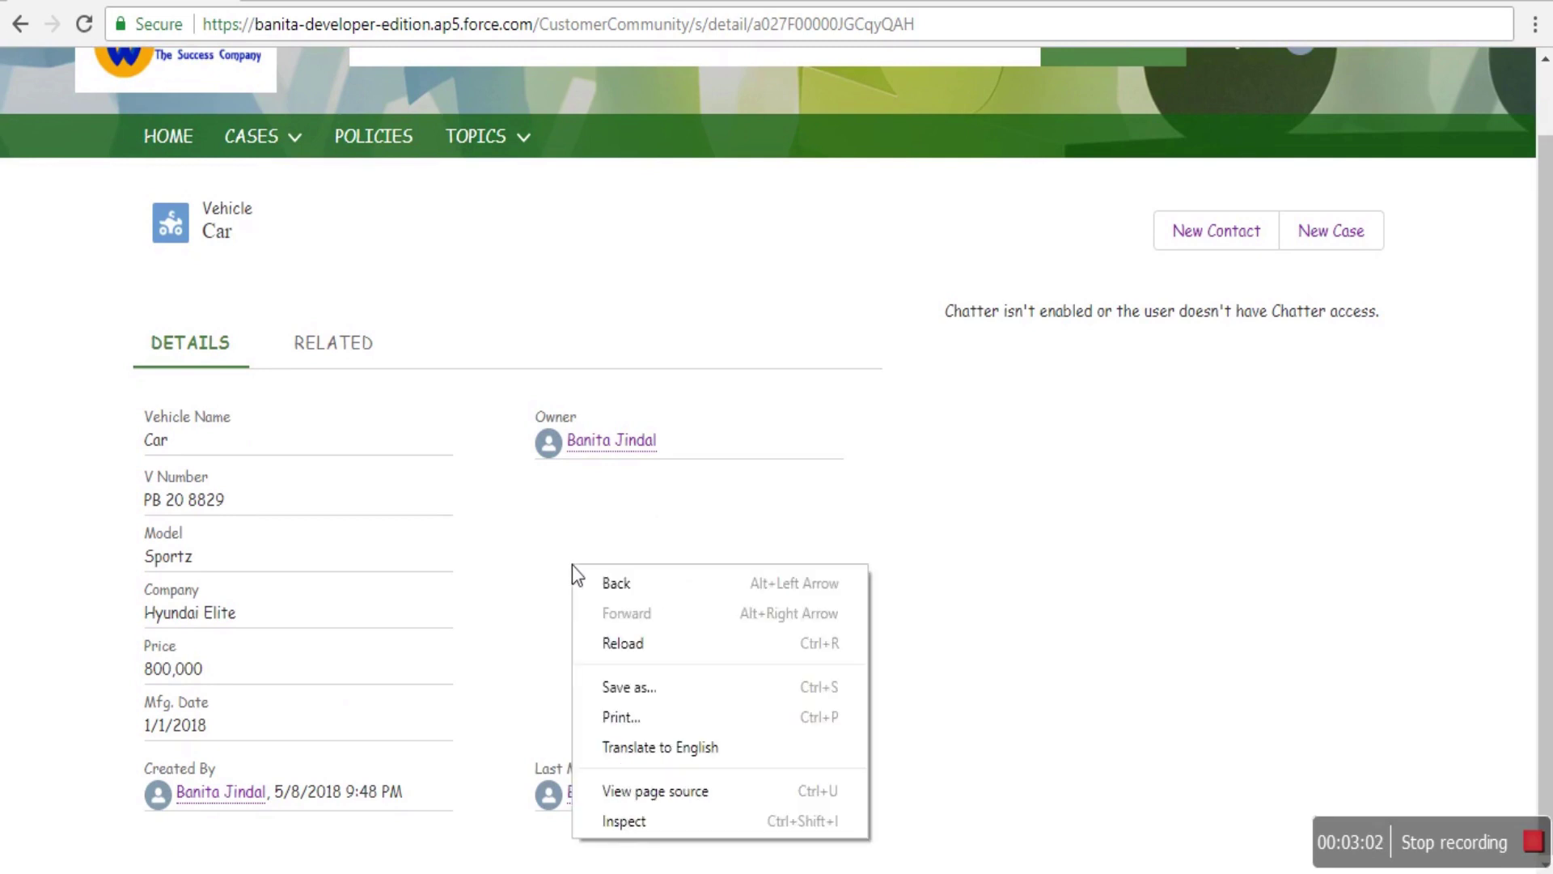
{"action": "left_click", "coordinate": [619, 591]}
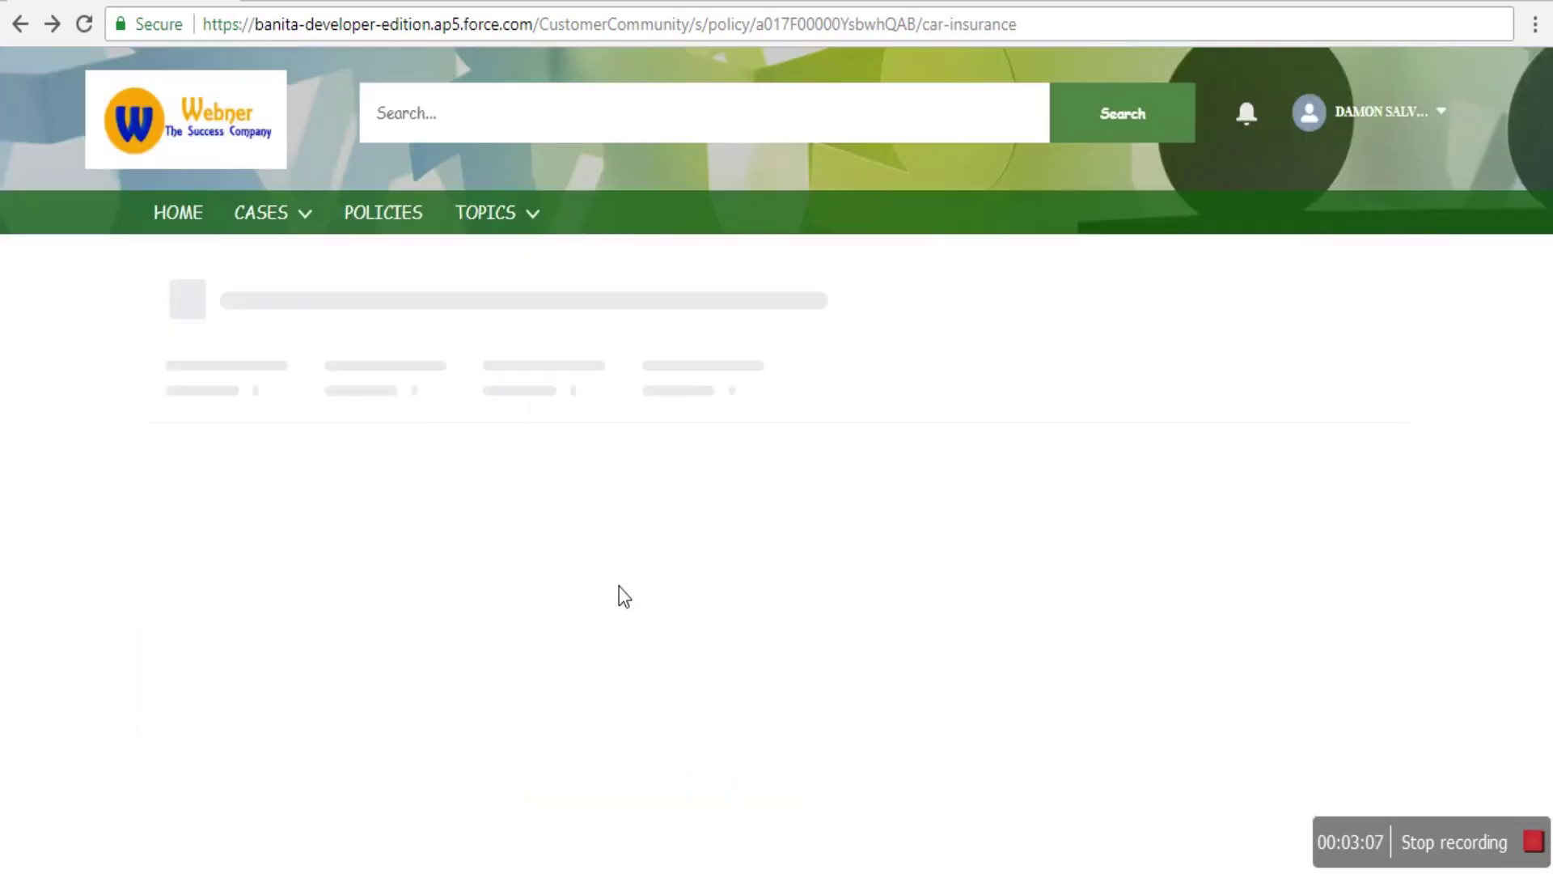
{"action": "scroll", "coordinate": [194, 649], "scroll_direction": "down", "scroll_amount": 2}
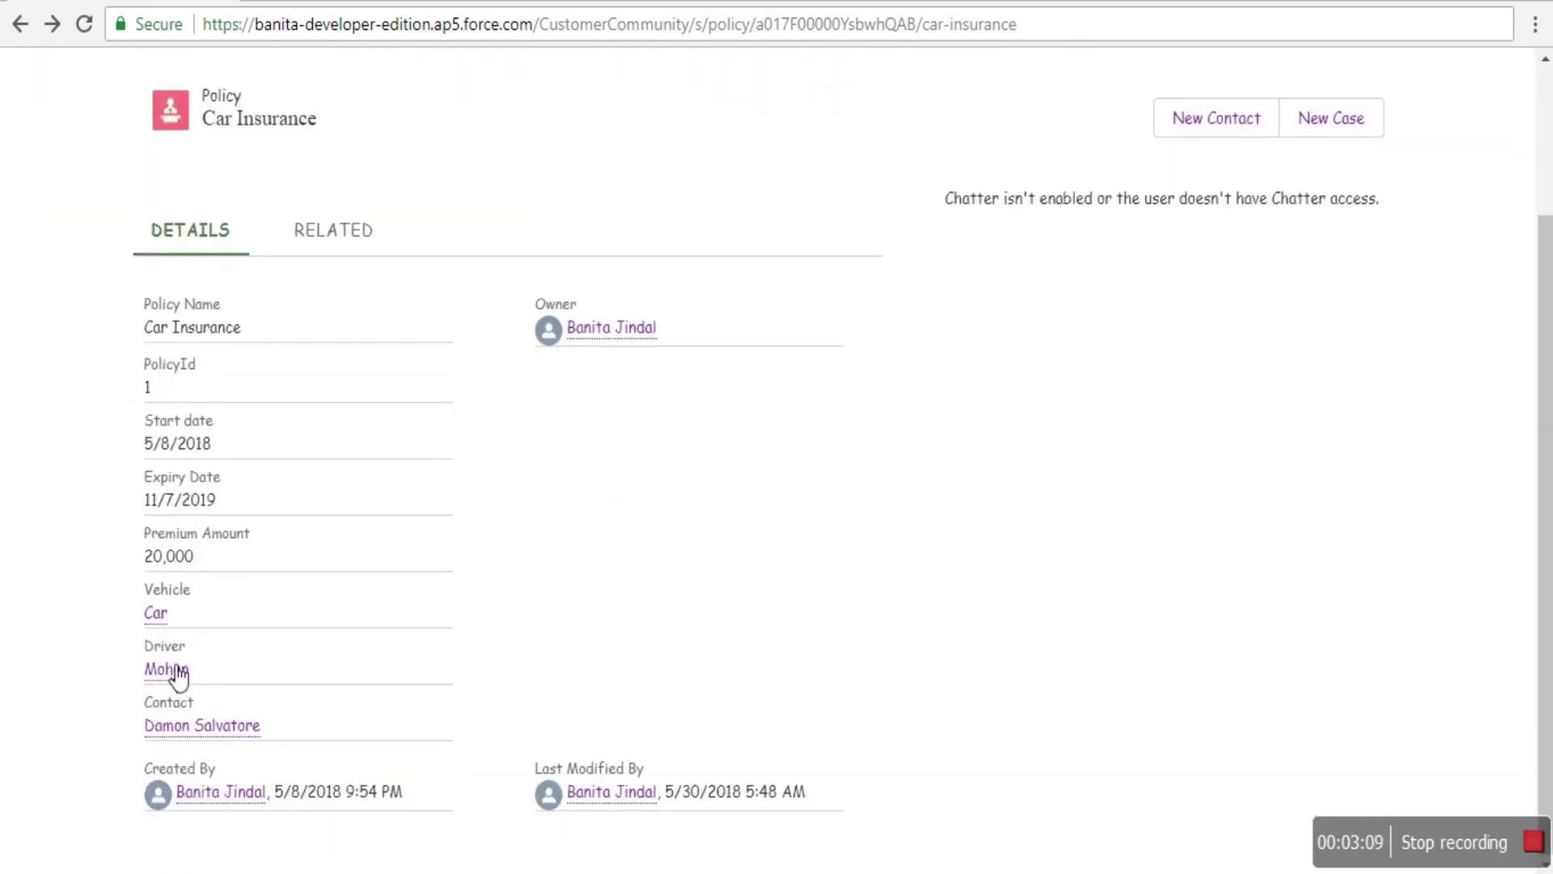
- Open the policy's driver record, then go back to the Policies list
{"action": "left_click", "coordinate": [177, 670]}
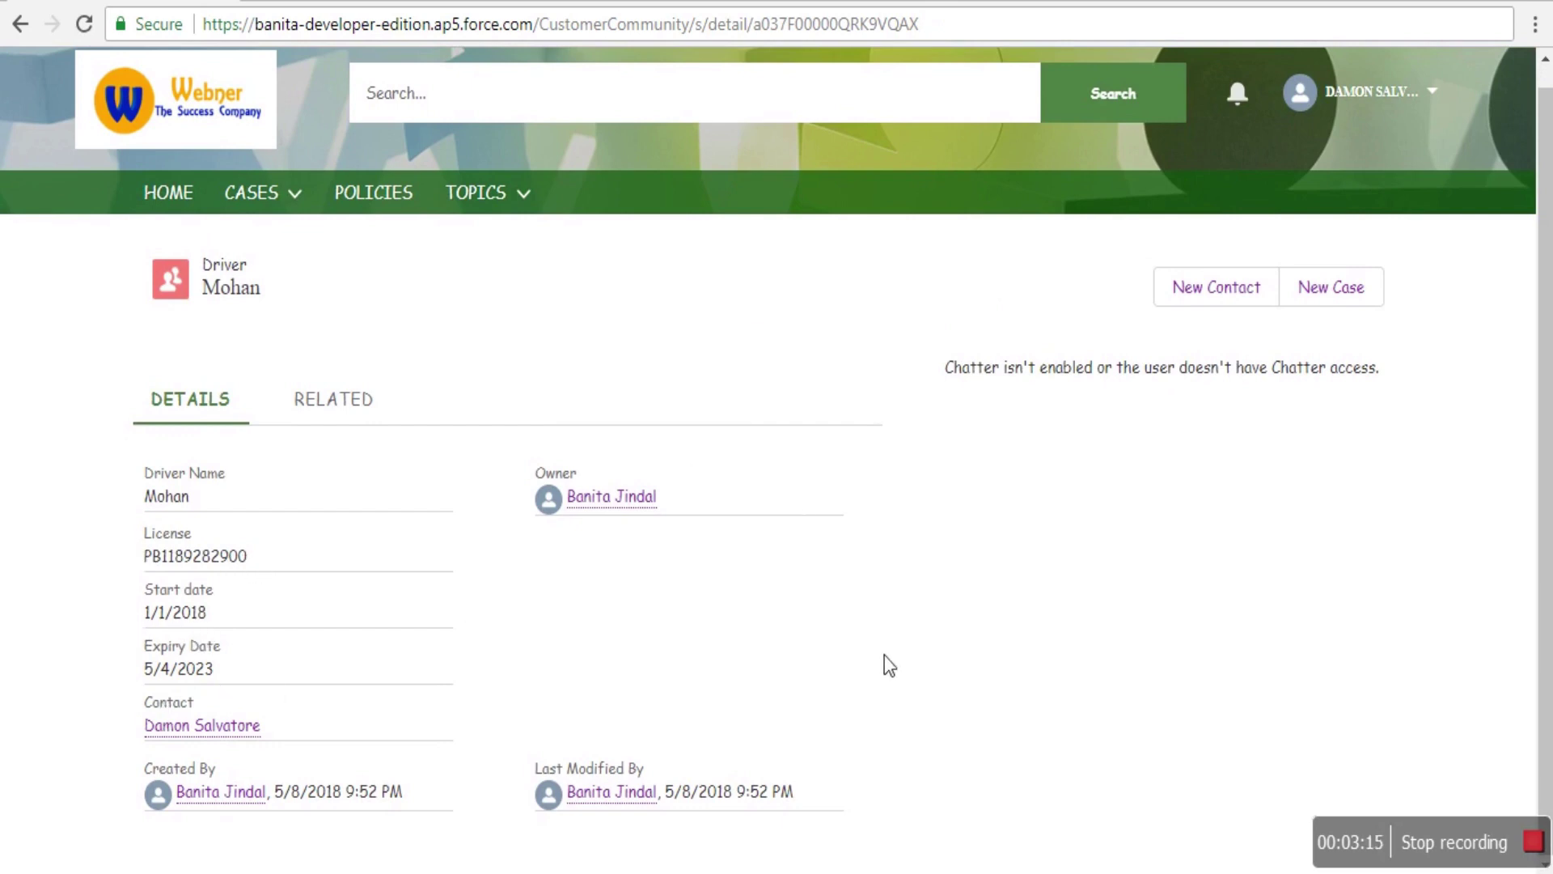
{"action": "right_click", "coordinate": [715, 370]}
{"action": "left_click", "coordinate": [745, 377]}
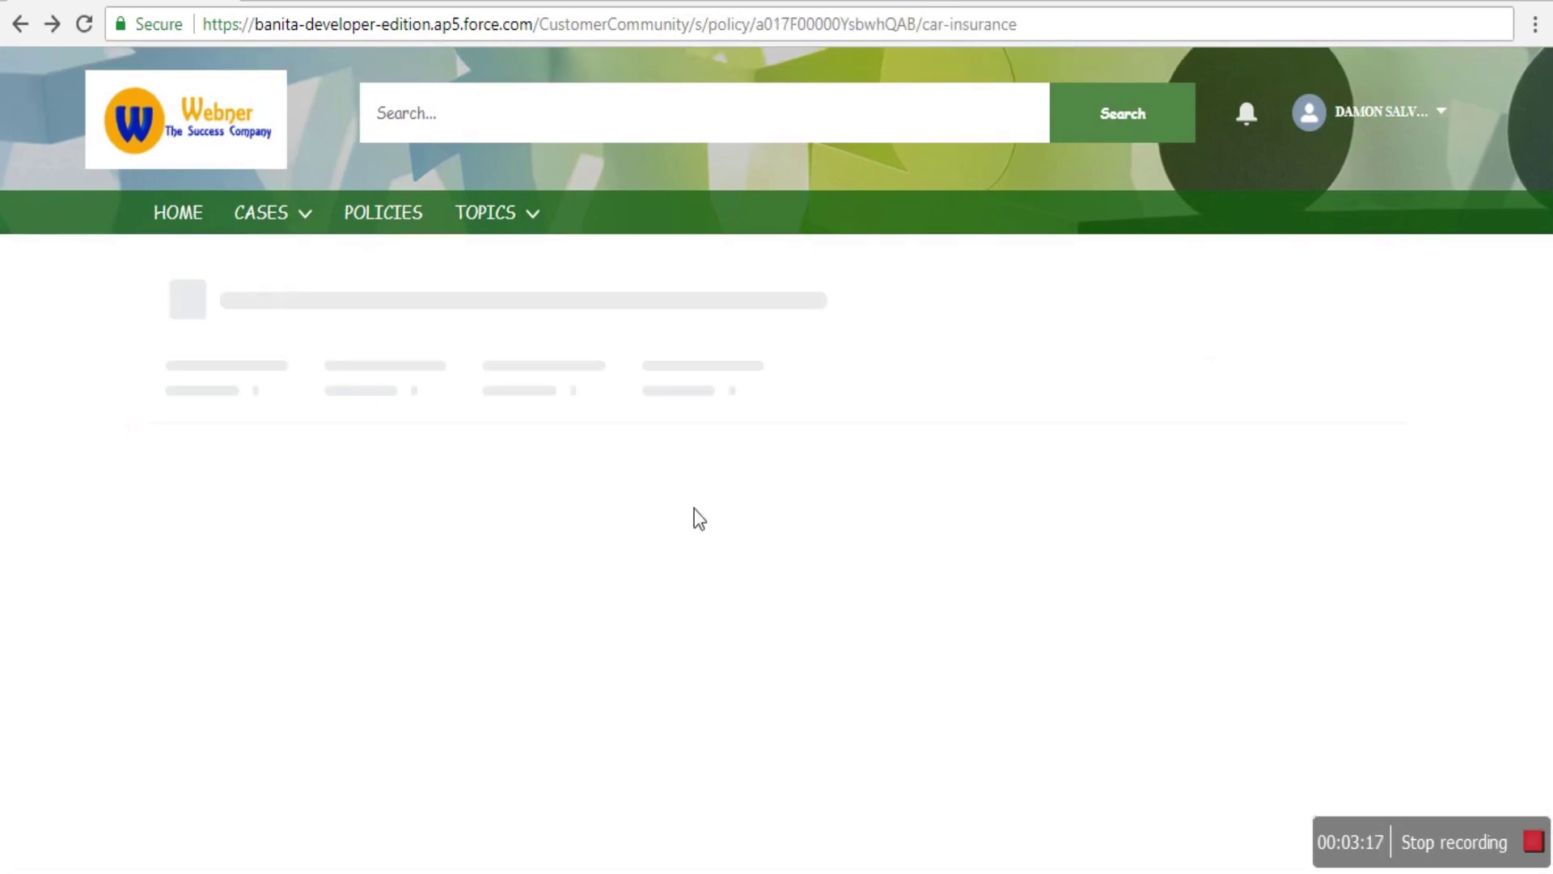
{"action": "scroll", "coordinate": [477, 500], "scroll_direction": "down", "scroll_amount": 2}
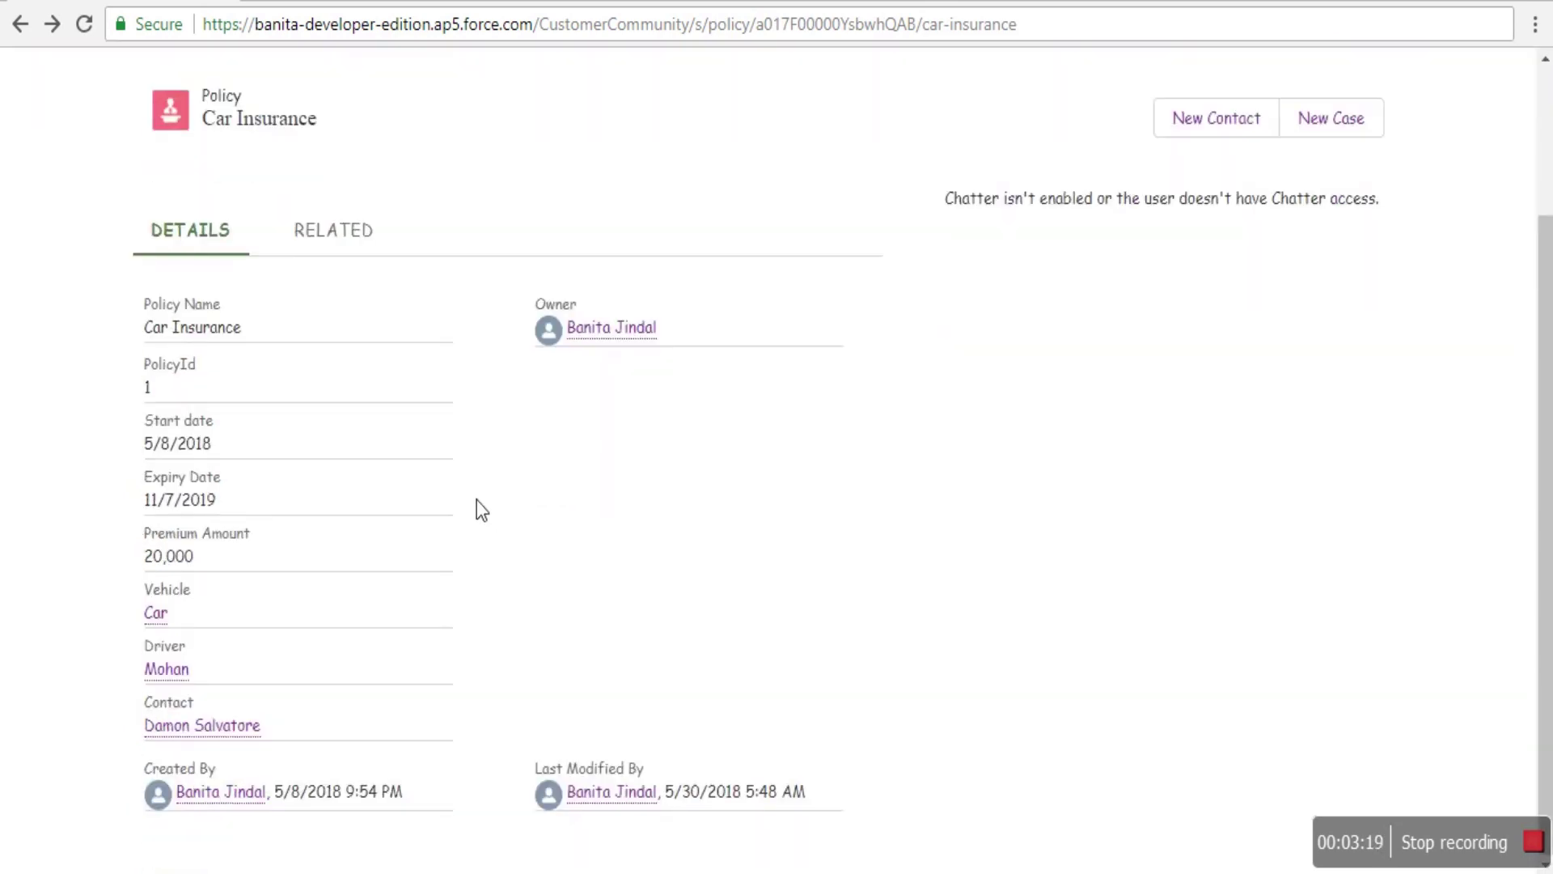
{"action": "scroll", "coordinate": [477, 499], "scroll_direction": "up", "scroll_amount": 3}
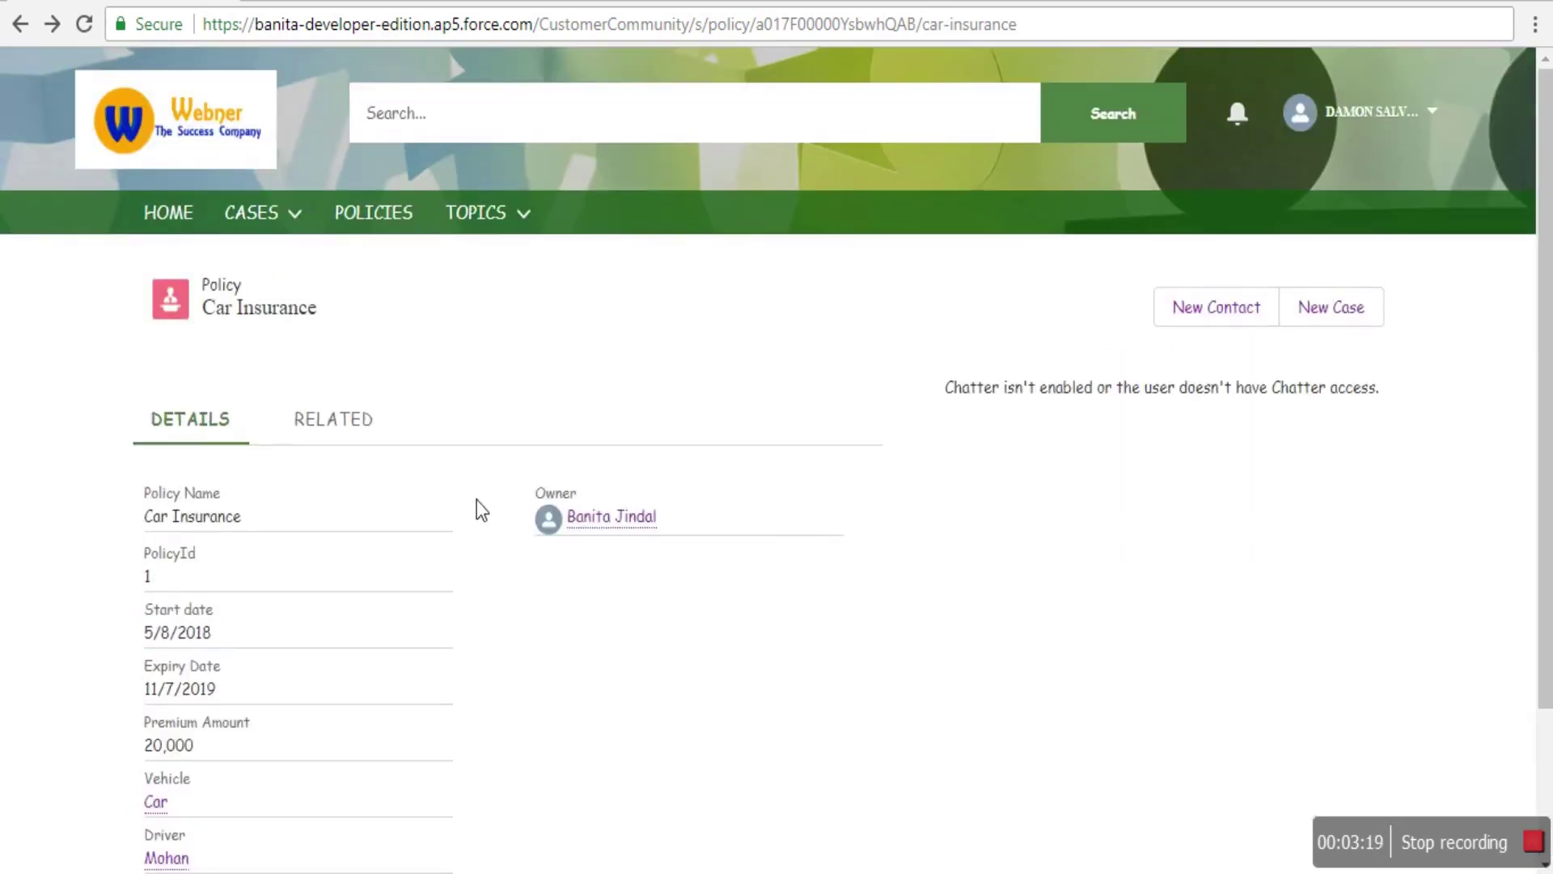
{"action": "right_click", "coordinate": [481, 332]}
{"action": "left_click", "coordinate": [552, 348]}
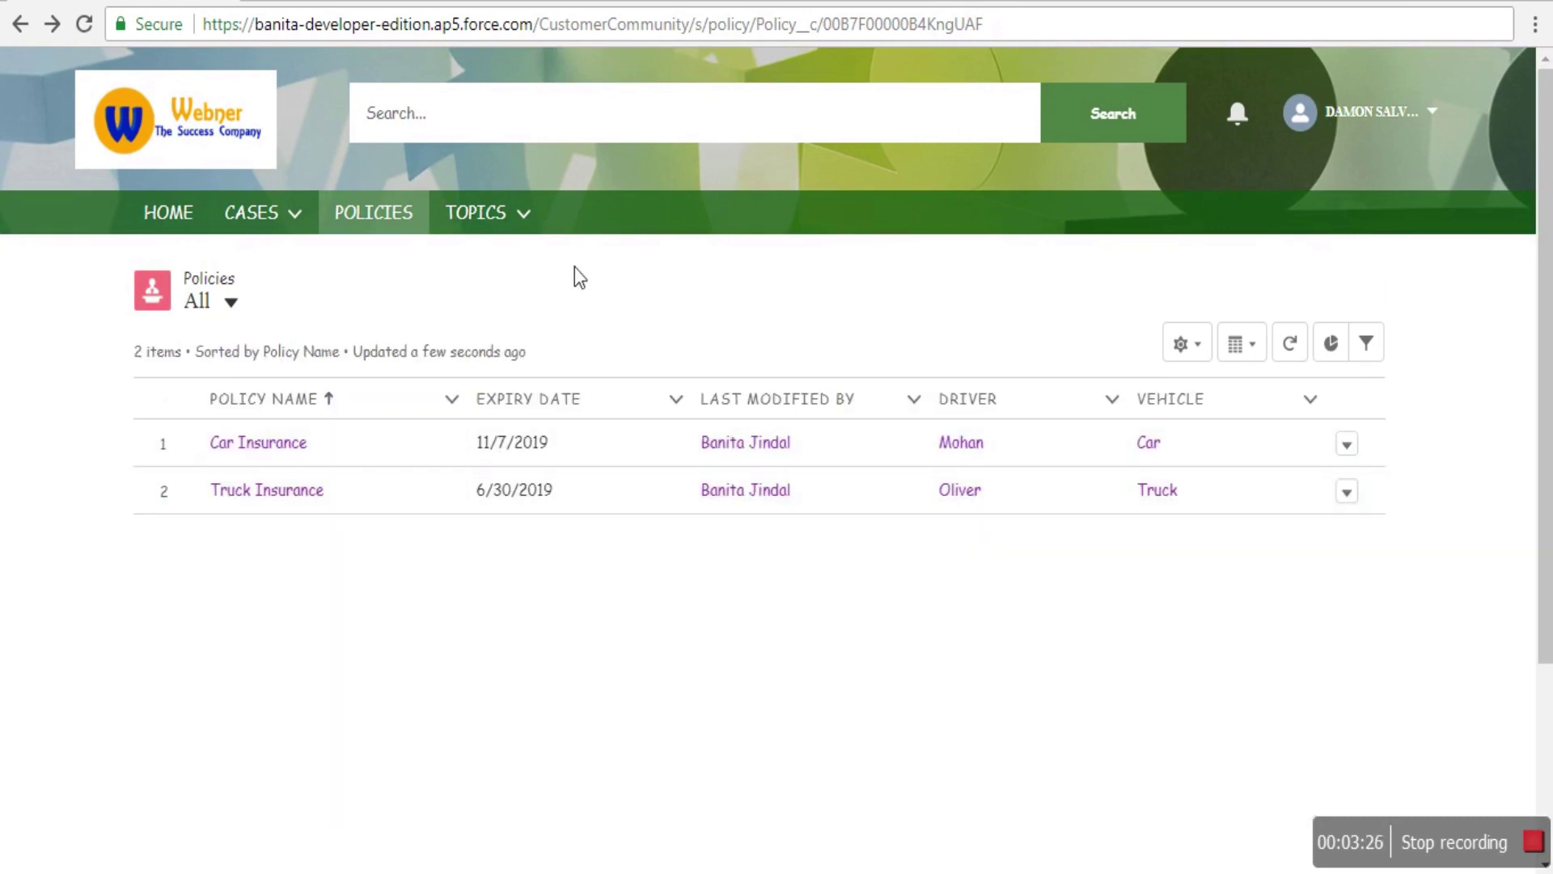
- Open the FAQs topic page from the Topics menu
{"action": "left_click", "coordinate": [482, 213]}
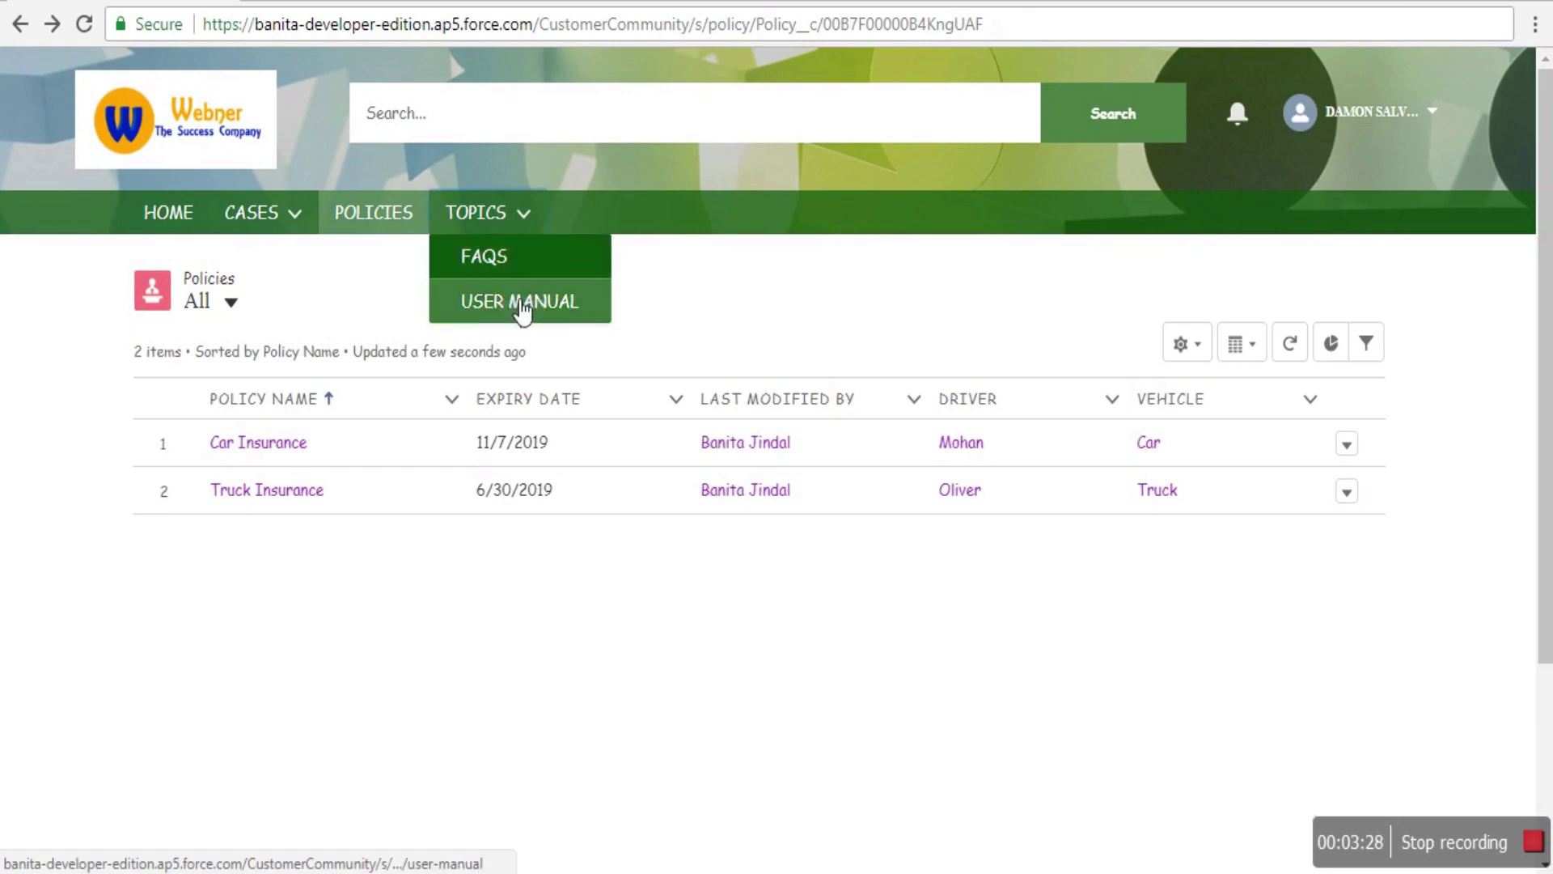
{"action": "left_click", "coordinate": [506, 272]}
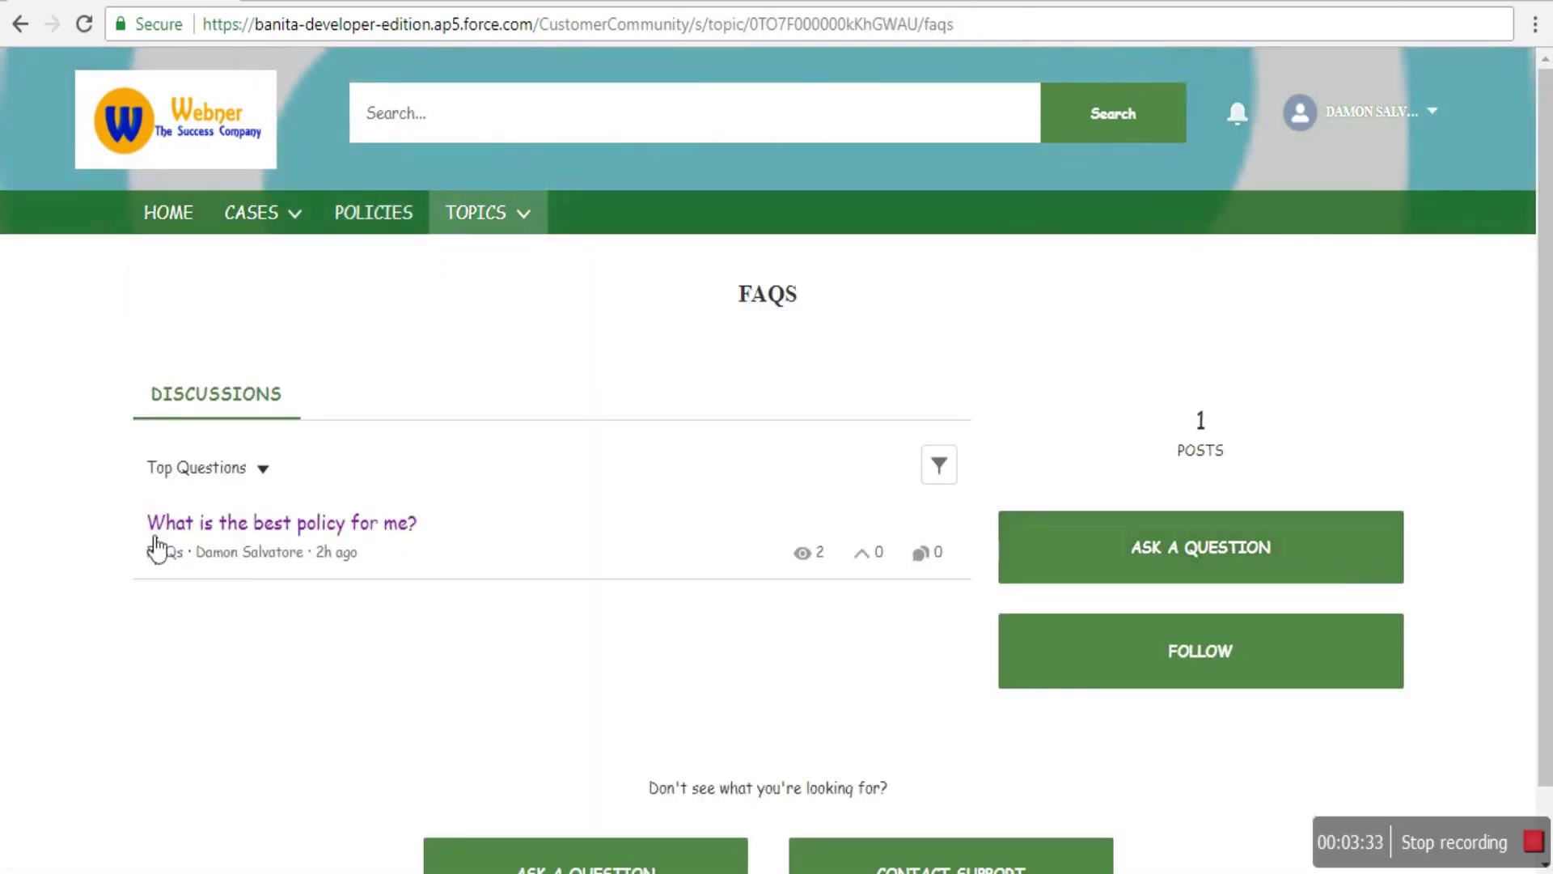
{"action": "scroll", "coordinate": [622, 671], "scroll_direction": "down", "scroll_amount": 1}
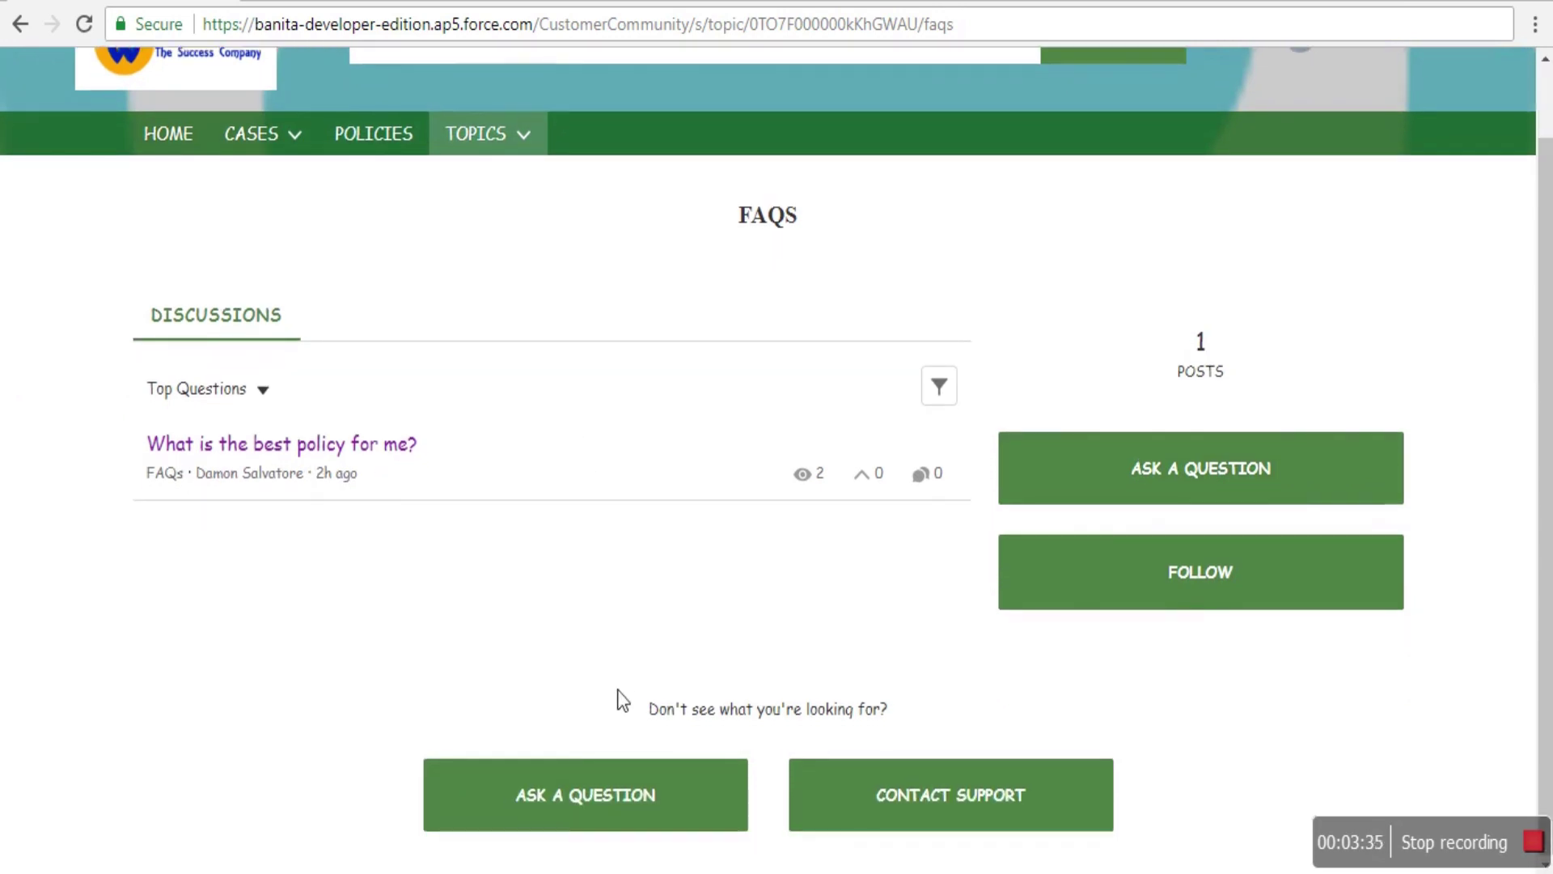
- Start a new FAQs question, then cancel it without posting
{"action": "left_click", "coordinate": [1240, 477]}
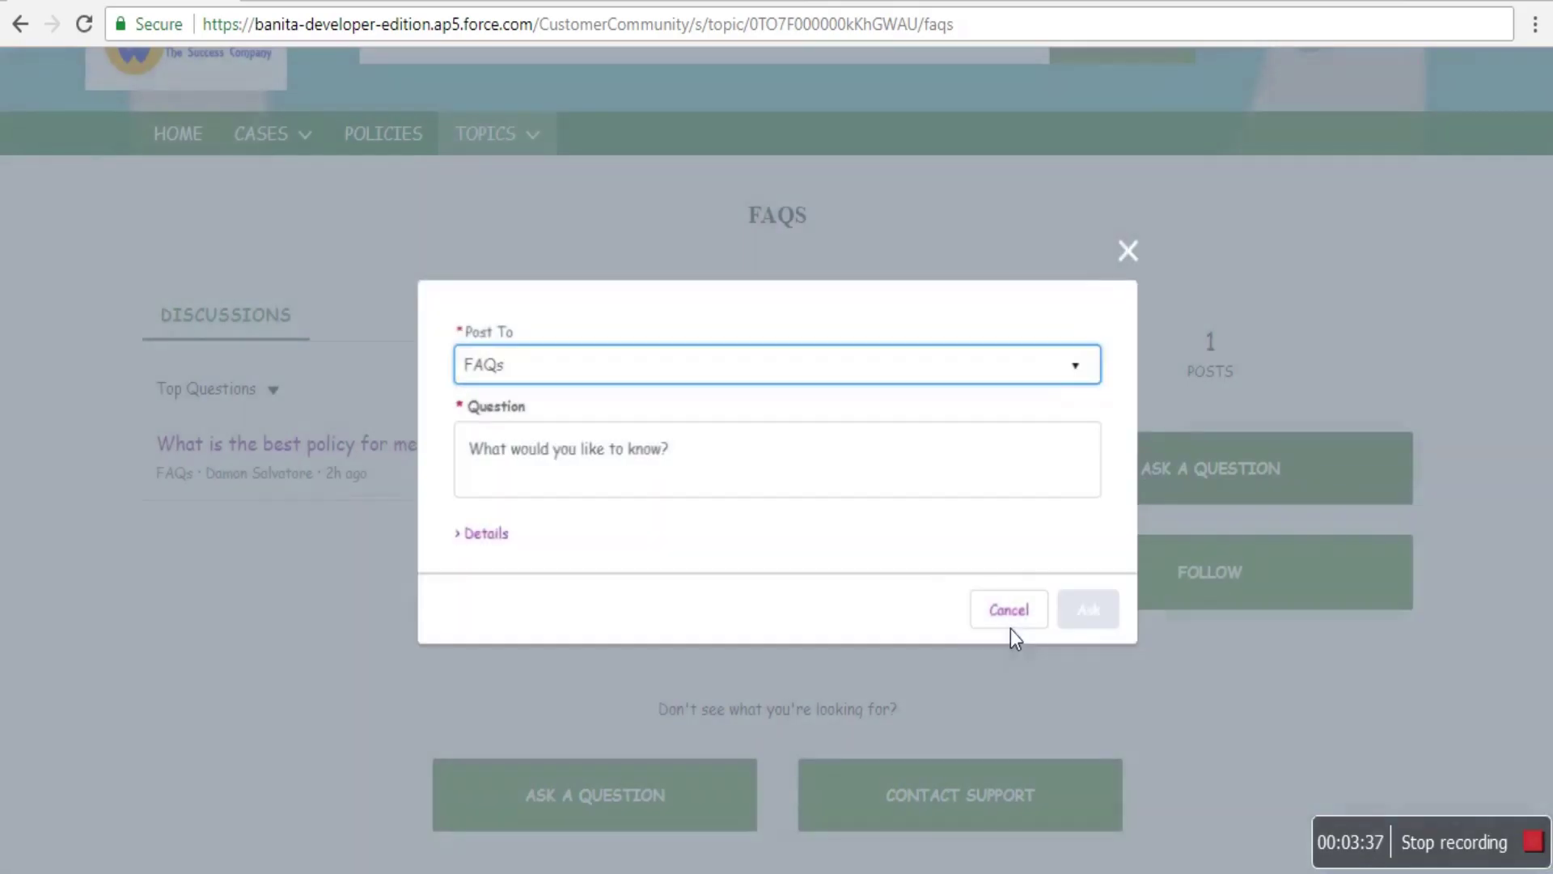
{"action": "left_click", "coordinate": [485, 473]}
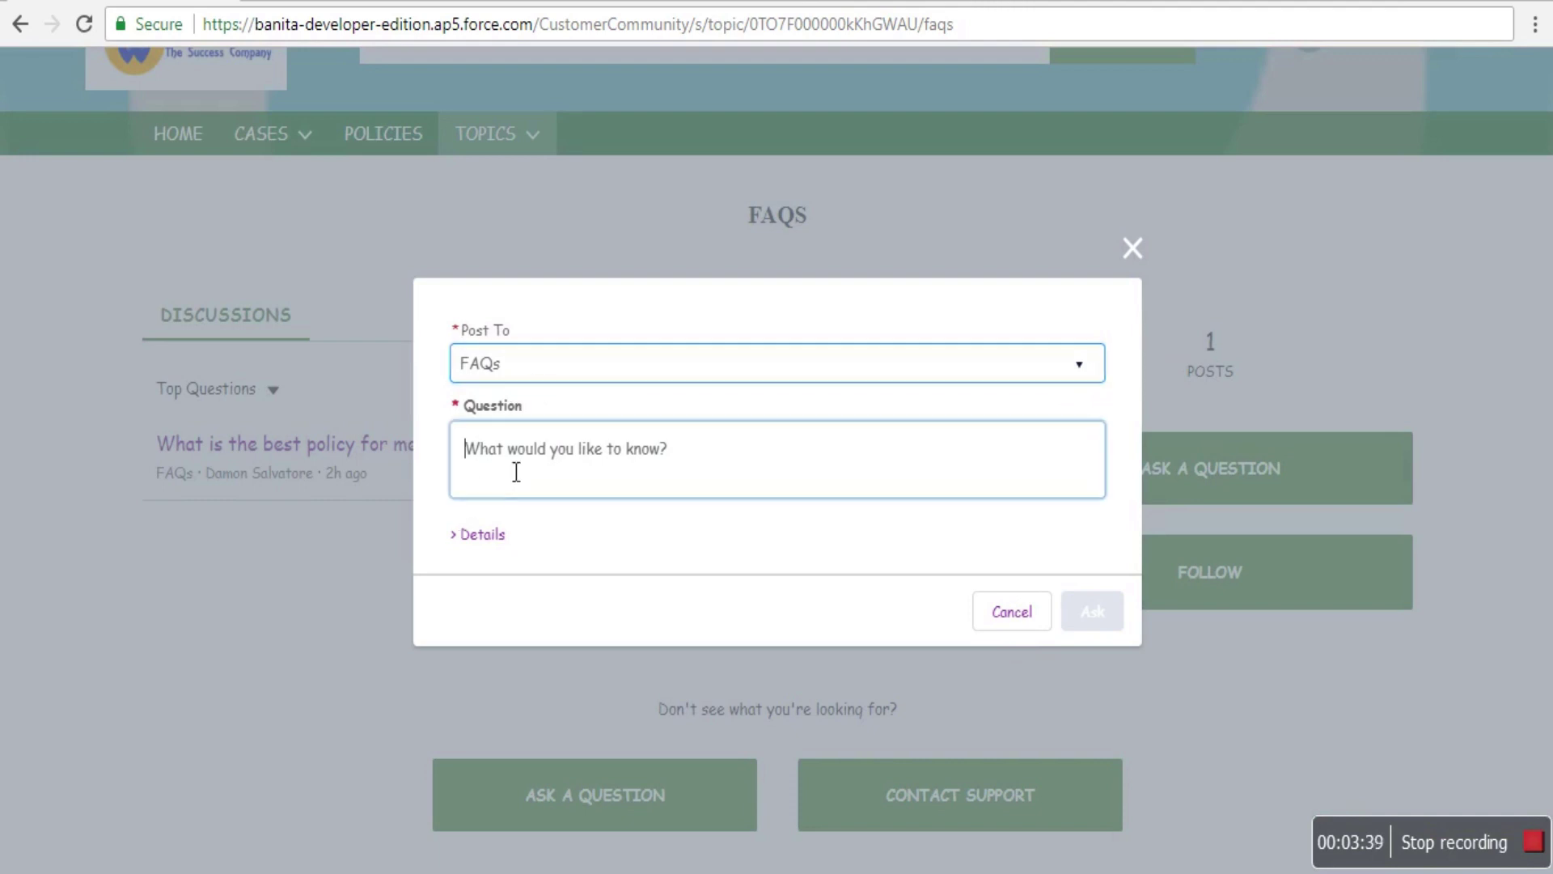
{"action": "left_click", "coordinate": [1032, 621]}
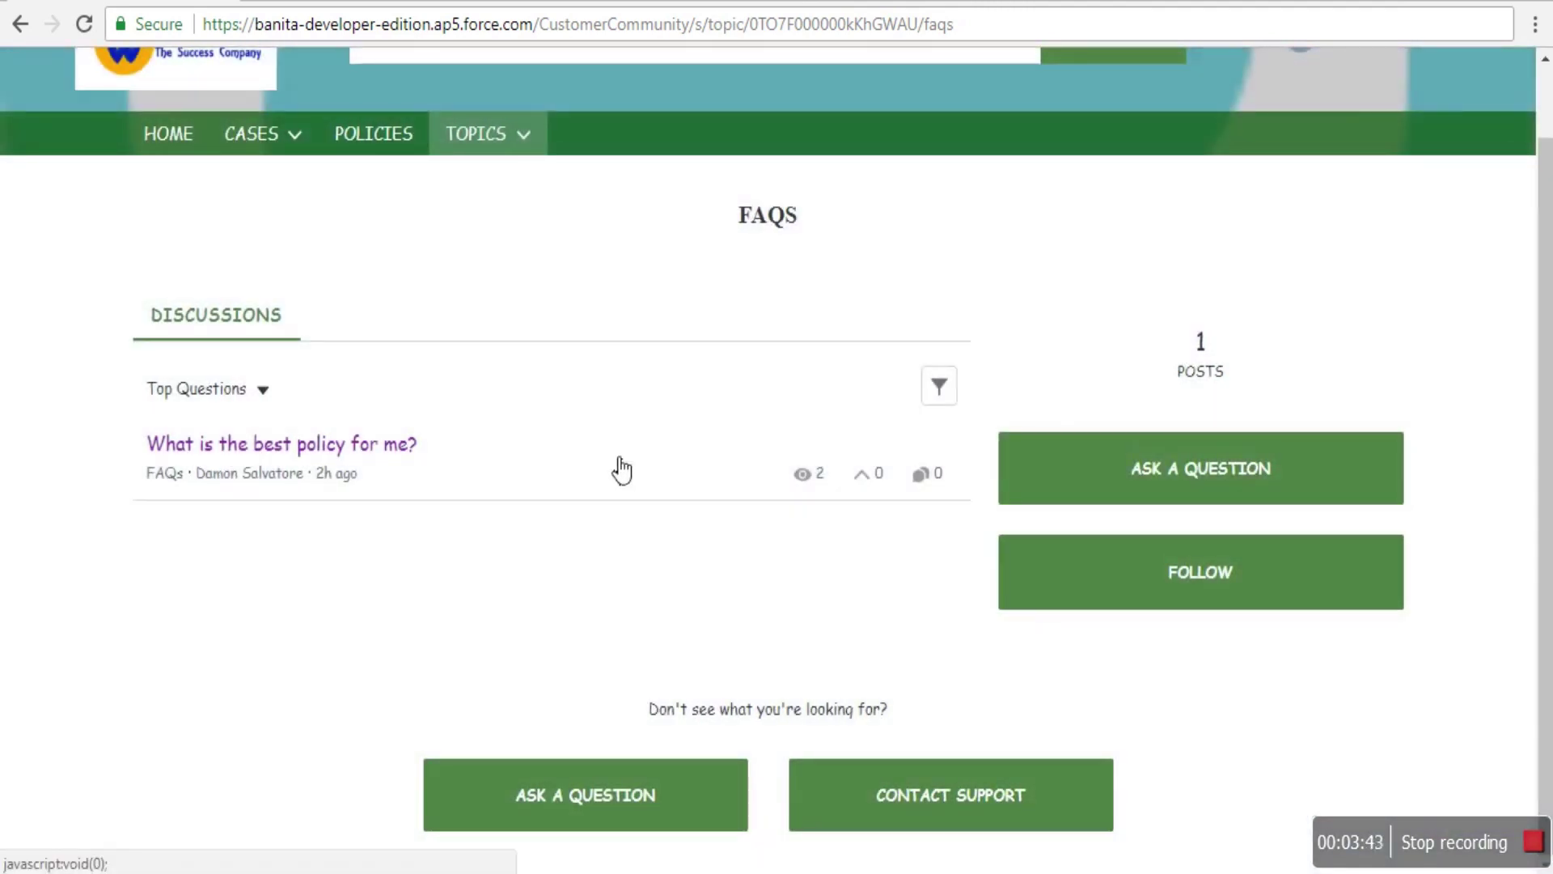
{"action": "scroll", "coordinate": [615, 444], "scroll_direction": "up", "scroll_amount": 1}
- Go to the home page and view the Discussions tab, then My Feed
{"action": "left_click", "coordinate": [165, 226]}
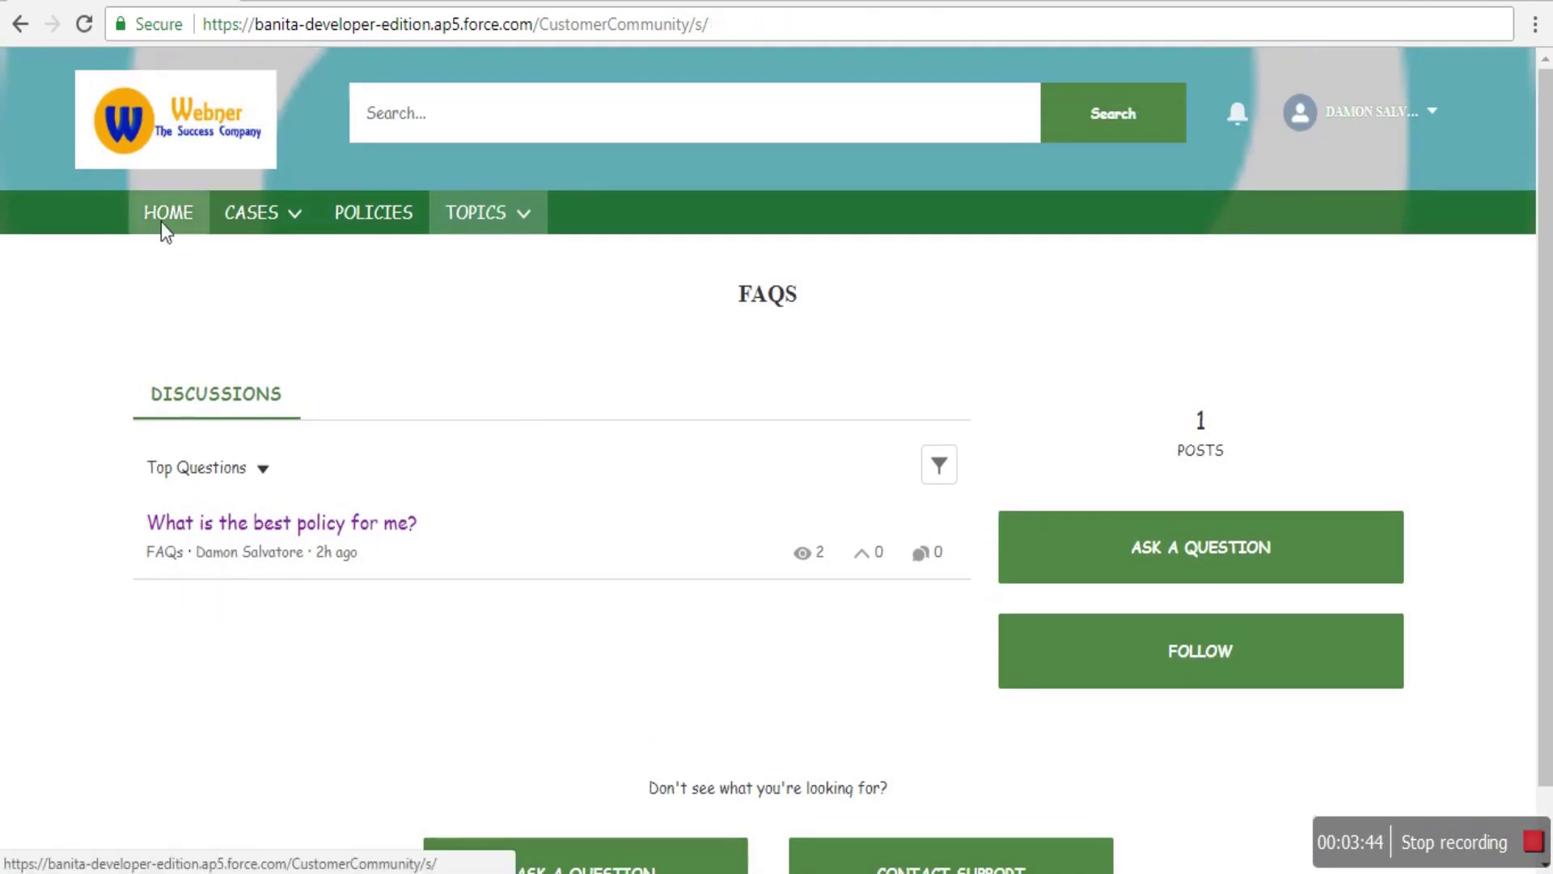
{"action": "scroll", "coordinate": [789, 567], "scroll_direction": "down", "scroll_amount": 1}
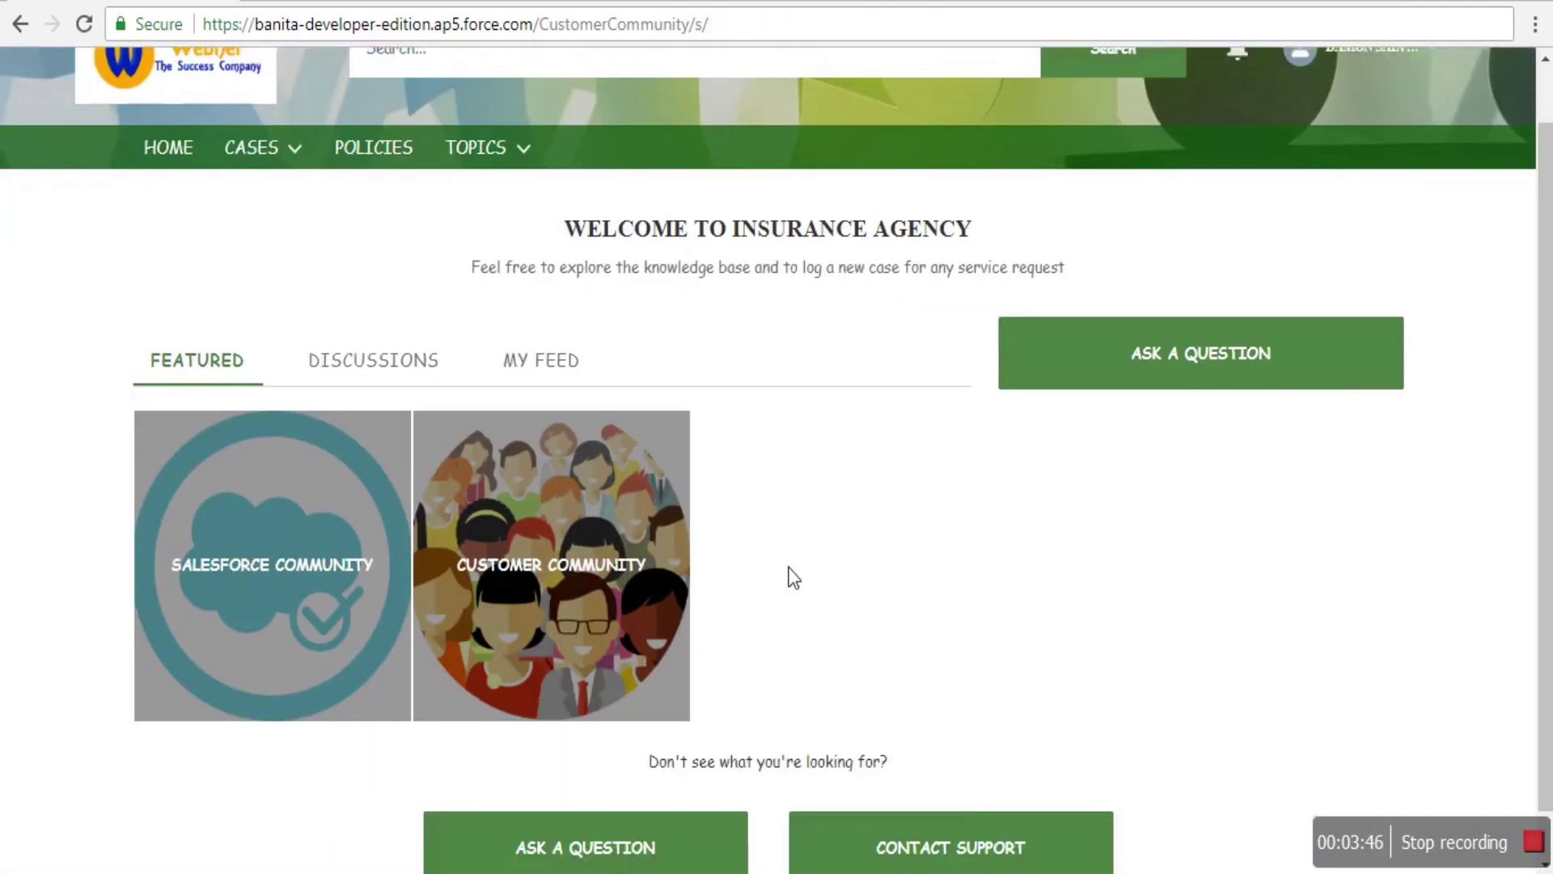
{"action": "scroll", "coordinate": [793, 576], "scroll_direction": "up", "scroll_amount": 1}
{"action": "left_click", "coordinate": [356, 444]}
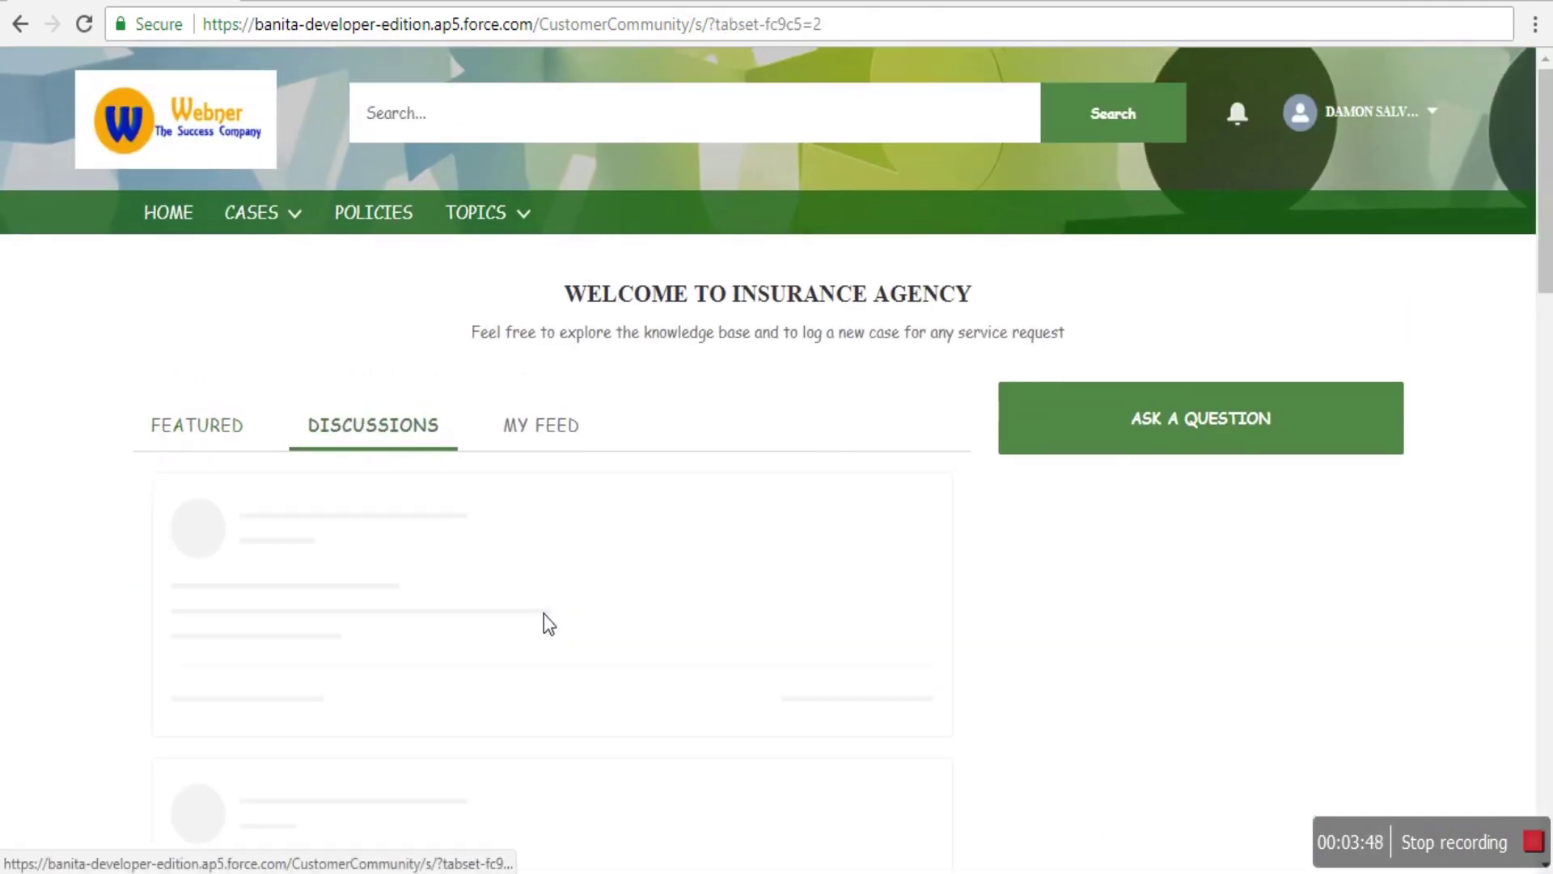
{"action": "left_click", "coordinate": [550, 434]}
- Scroll My Feed past the 'What is the best policy for me?' post, then log out
{"action": "scroll", "coordinate": [645, 627], "scroll_direction": "down", "scroll_amount": 2}
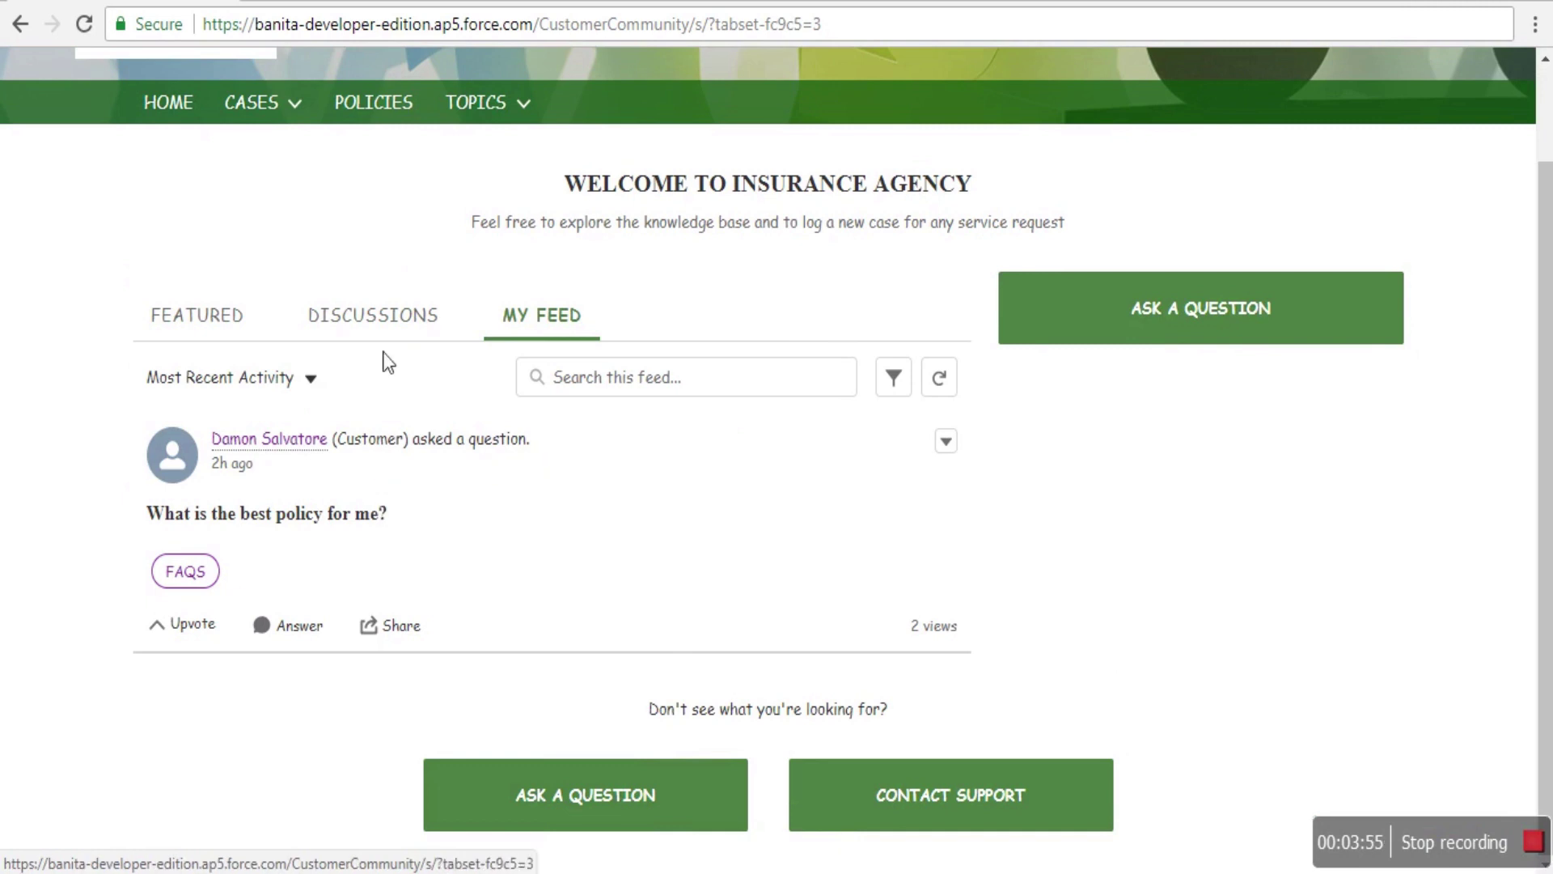
{"action": "scroll", "coordinate": [935, 636], "scroll_direction": "up", "scroll_amount": 2}
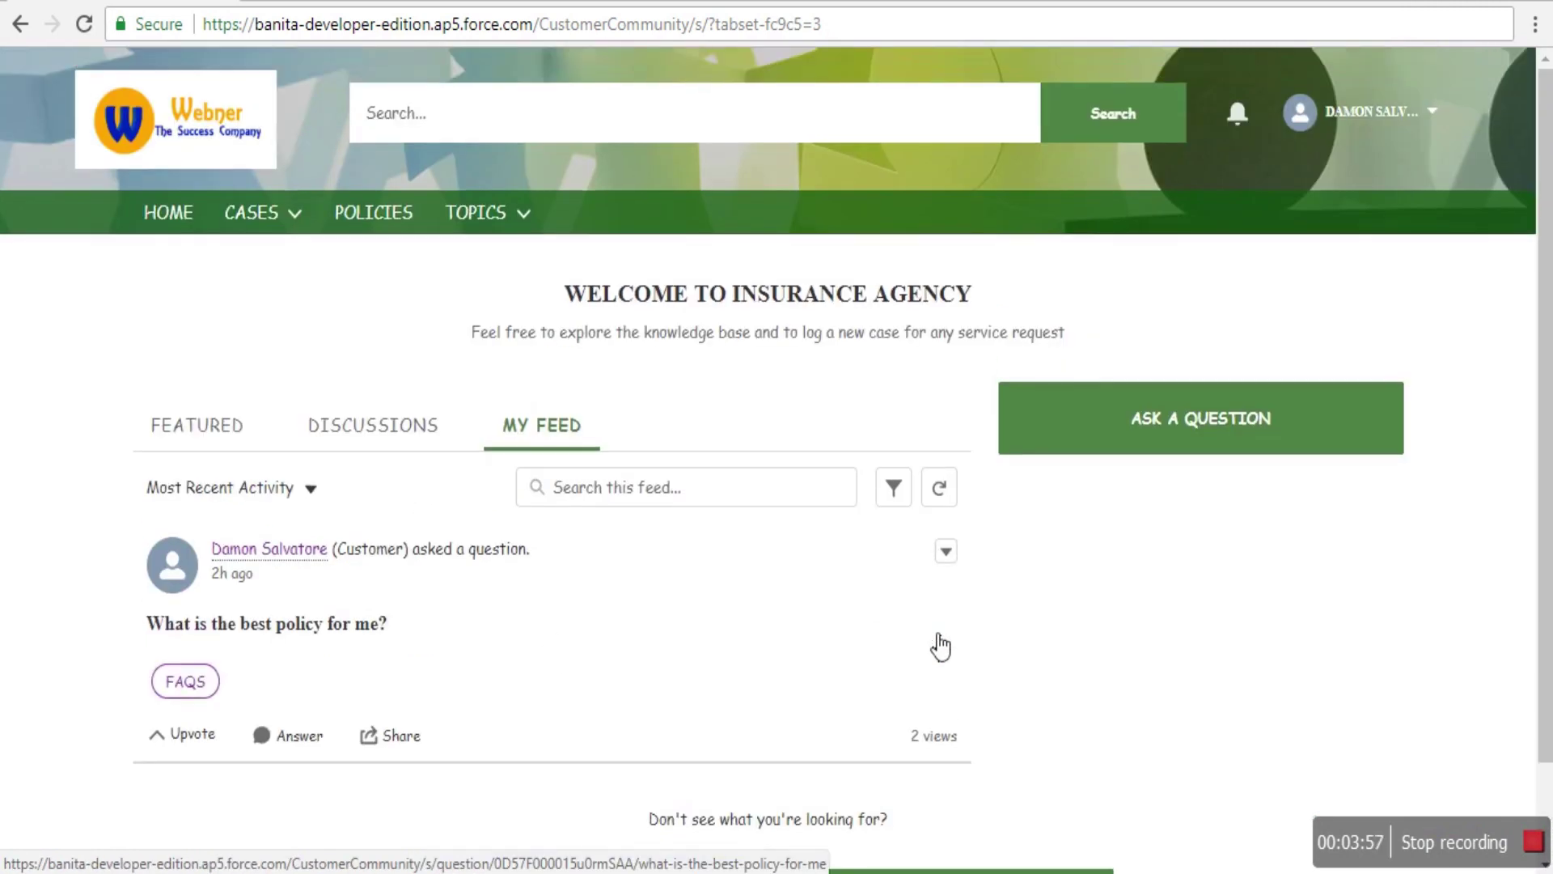
{"action": "left_click", "coordinate": [1429, 115]}
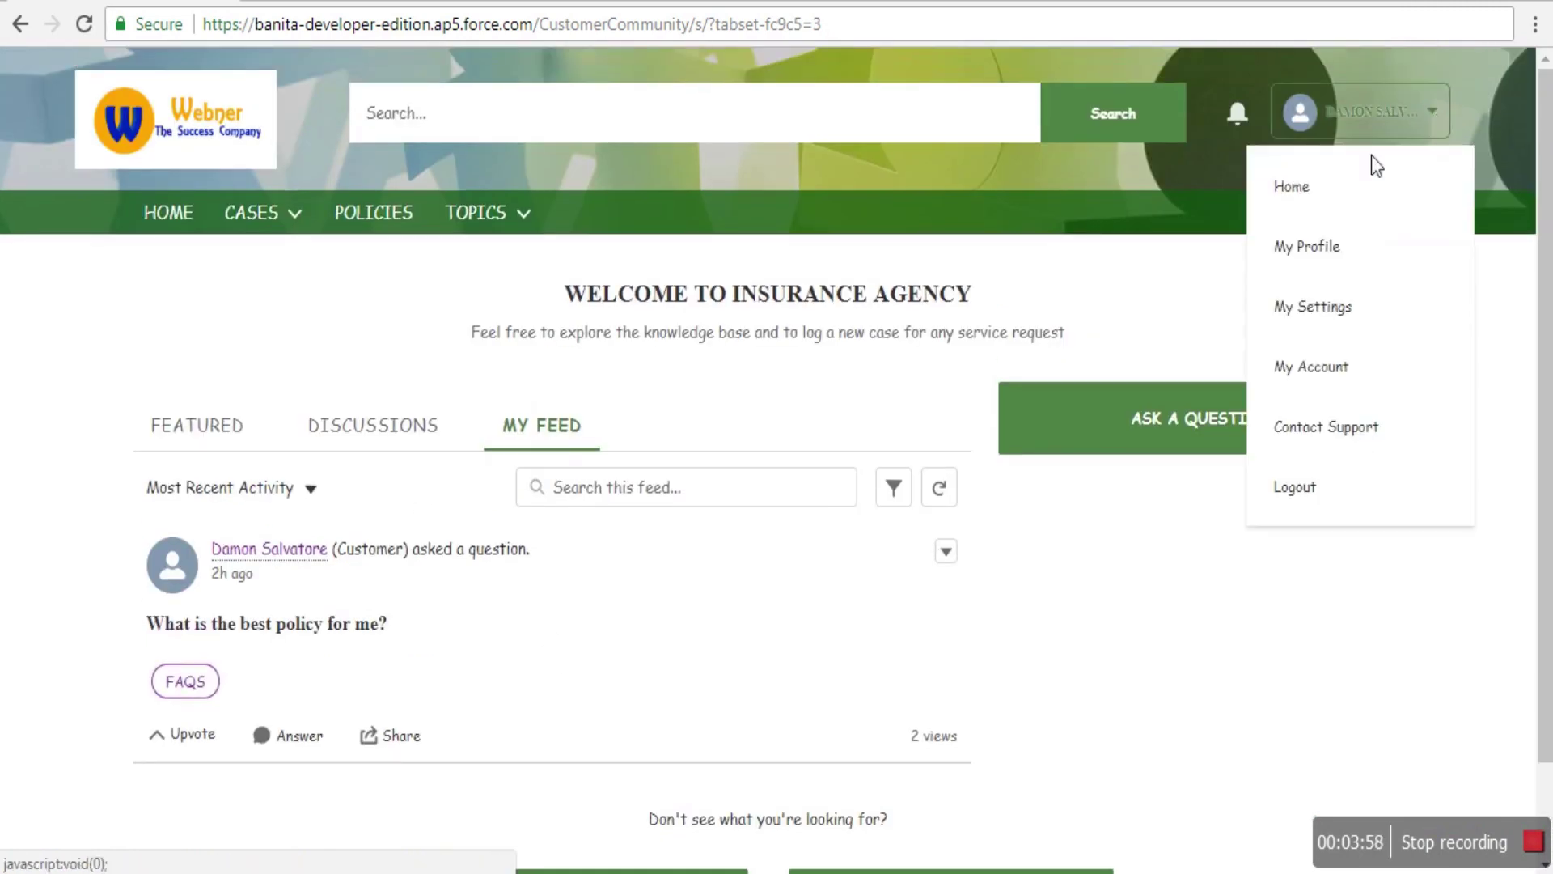
{"action": "left_click", "coordinate": [1316, 497]}
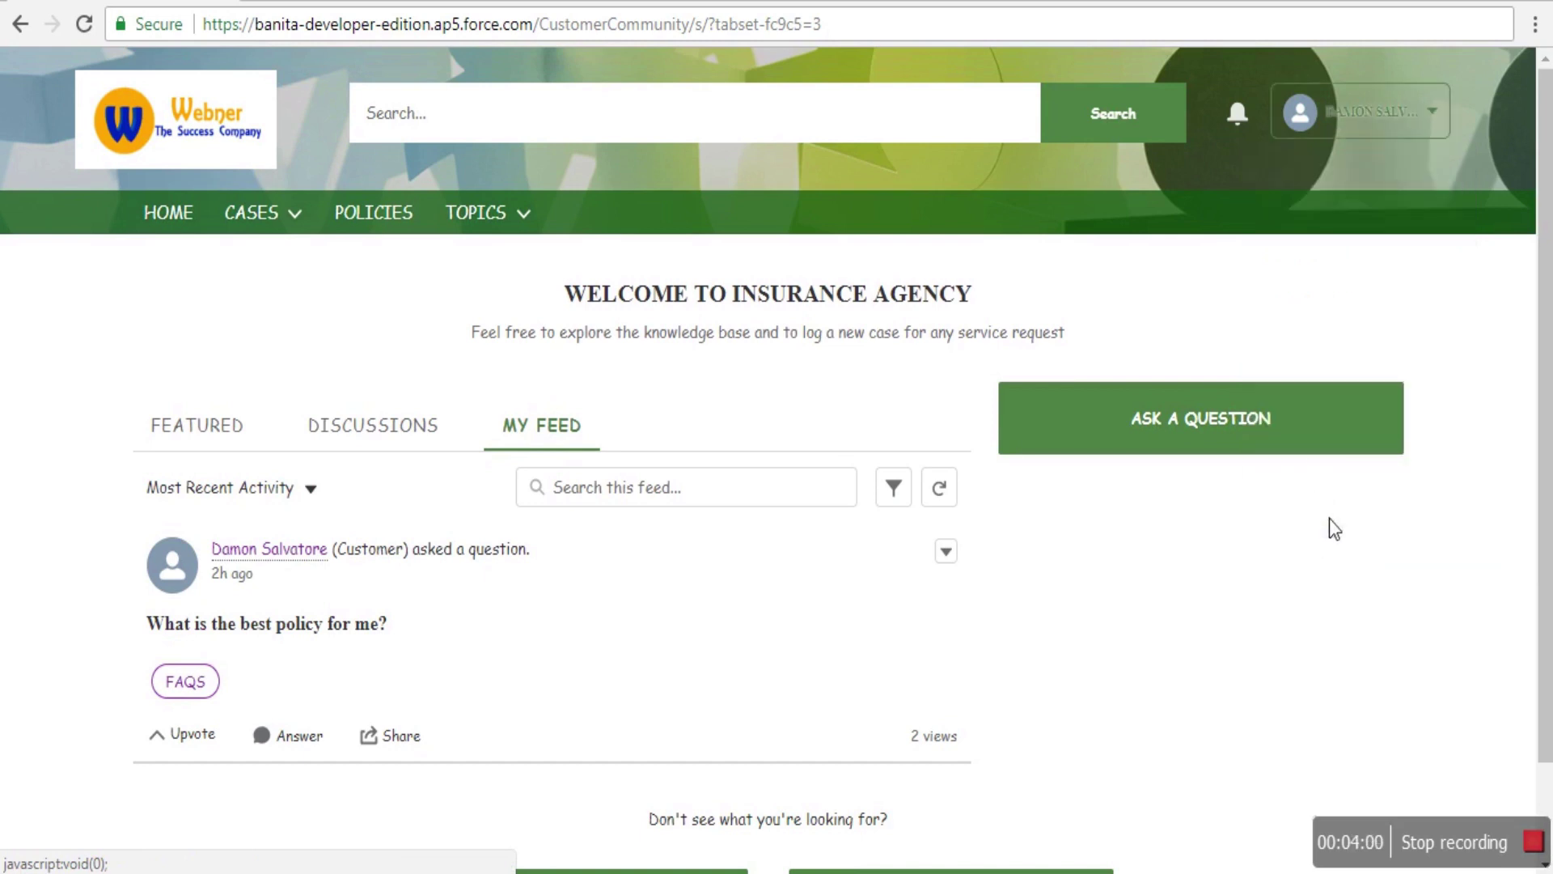